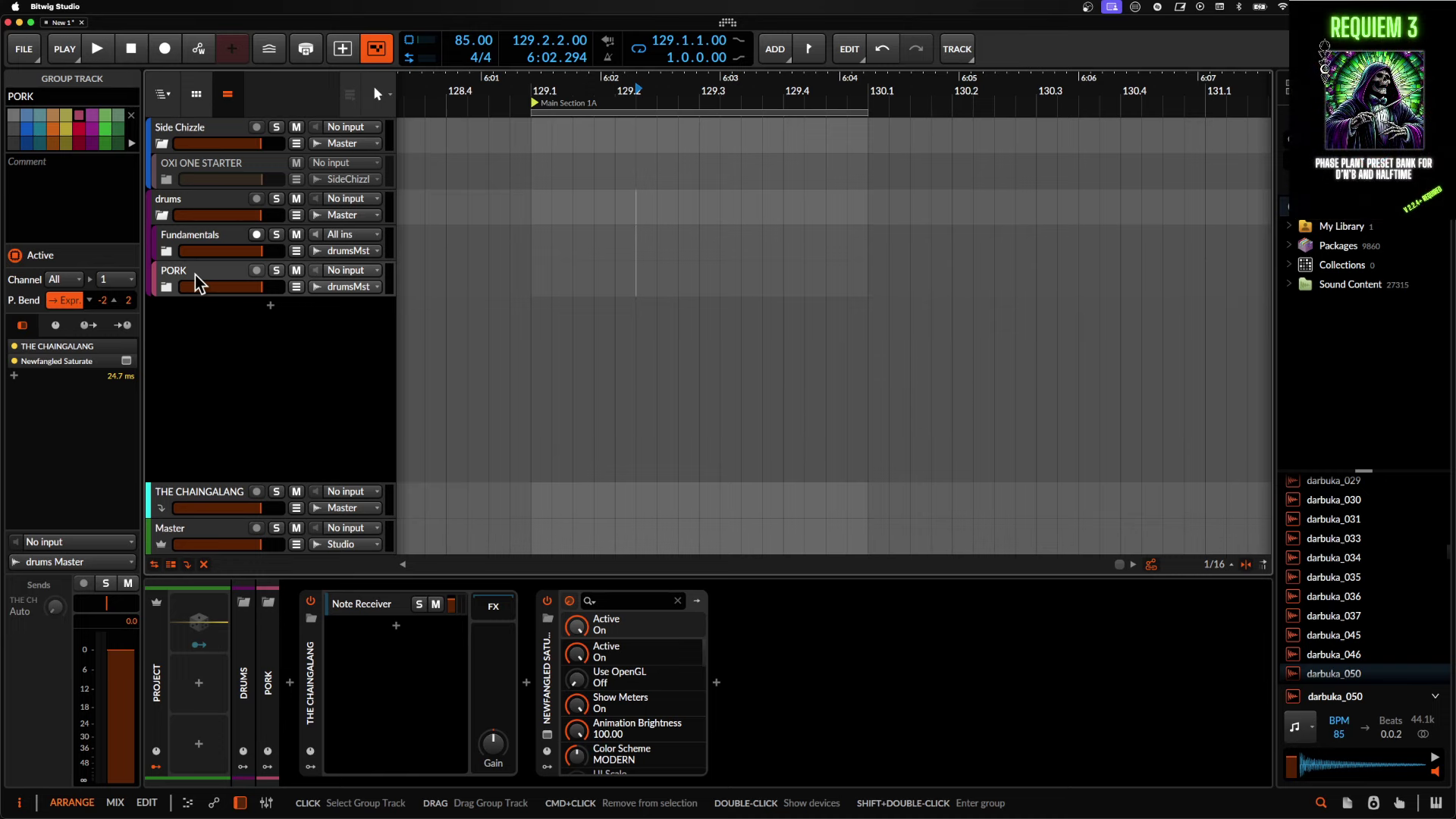
Add a new instrument track and load Phase Plant onto it.
left_click(270, 307)
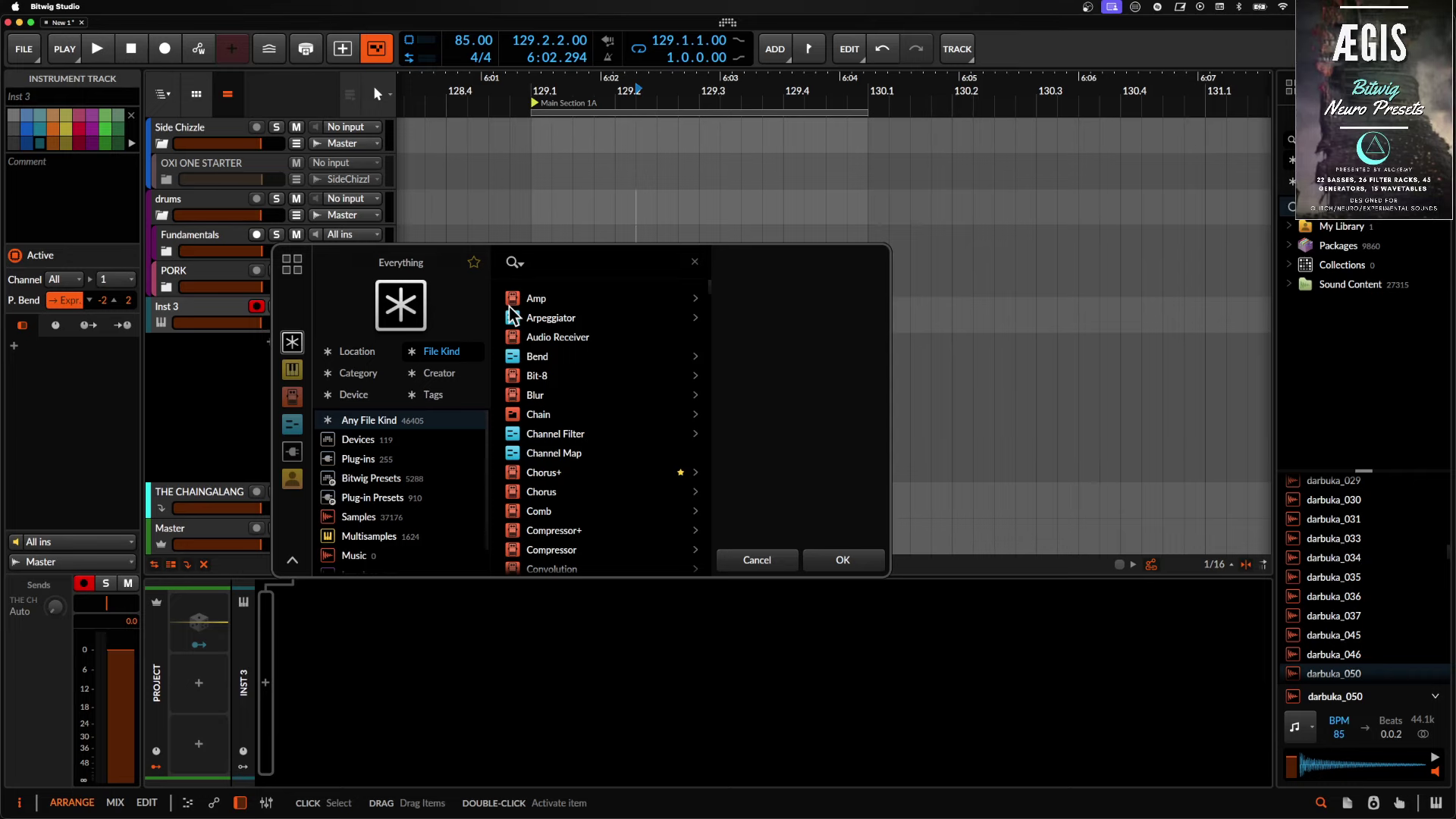
type("phase")
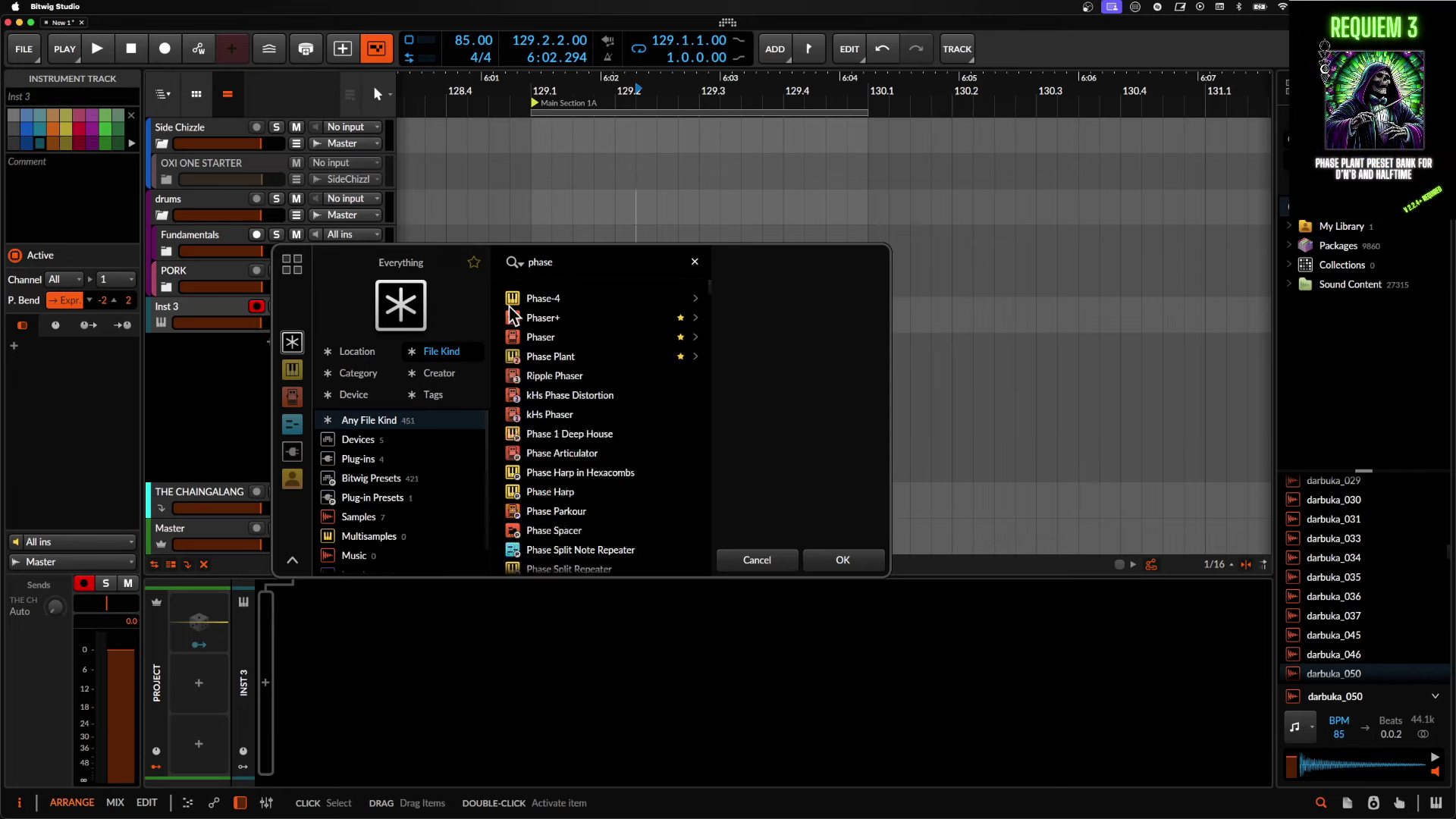
left_click(559, 358)
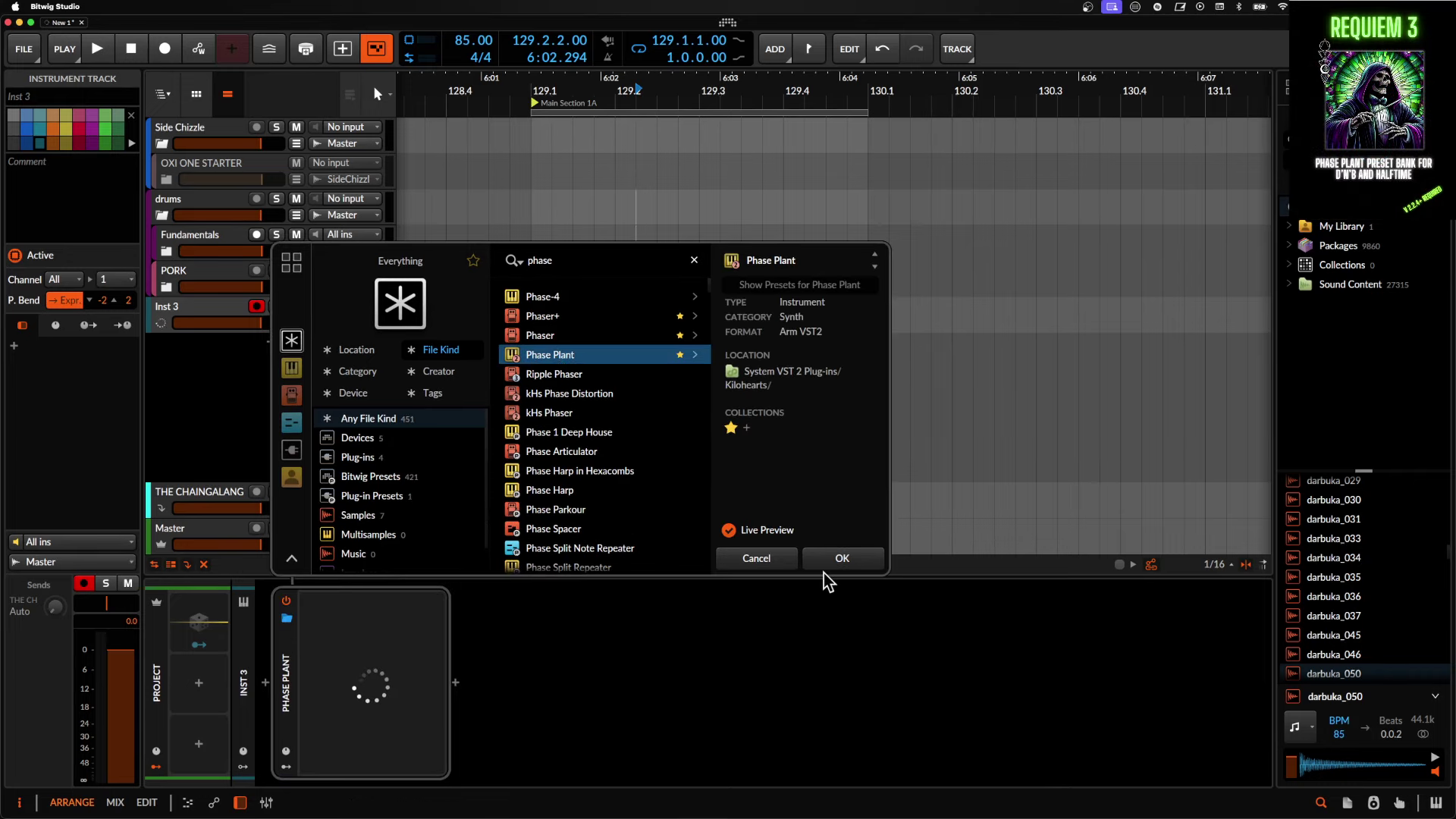
left_click(837, 559)
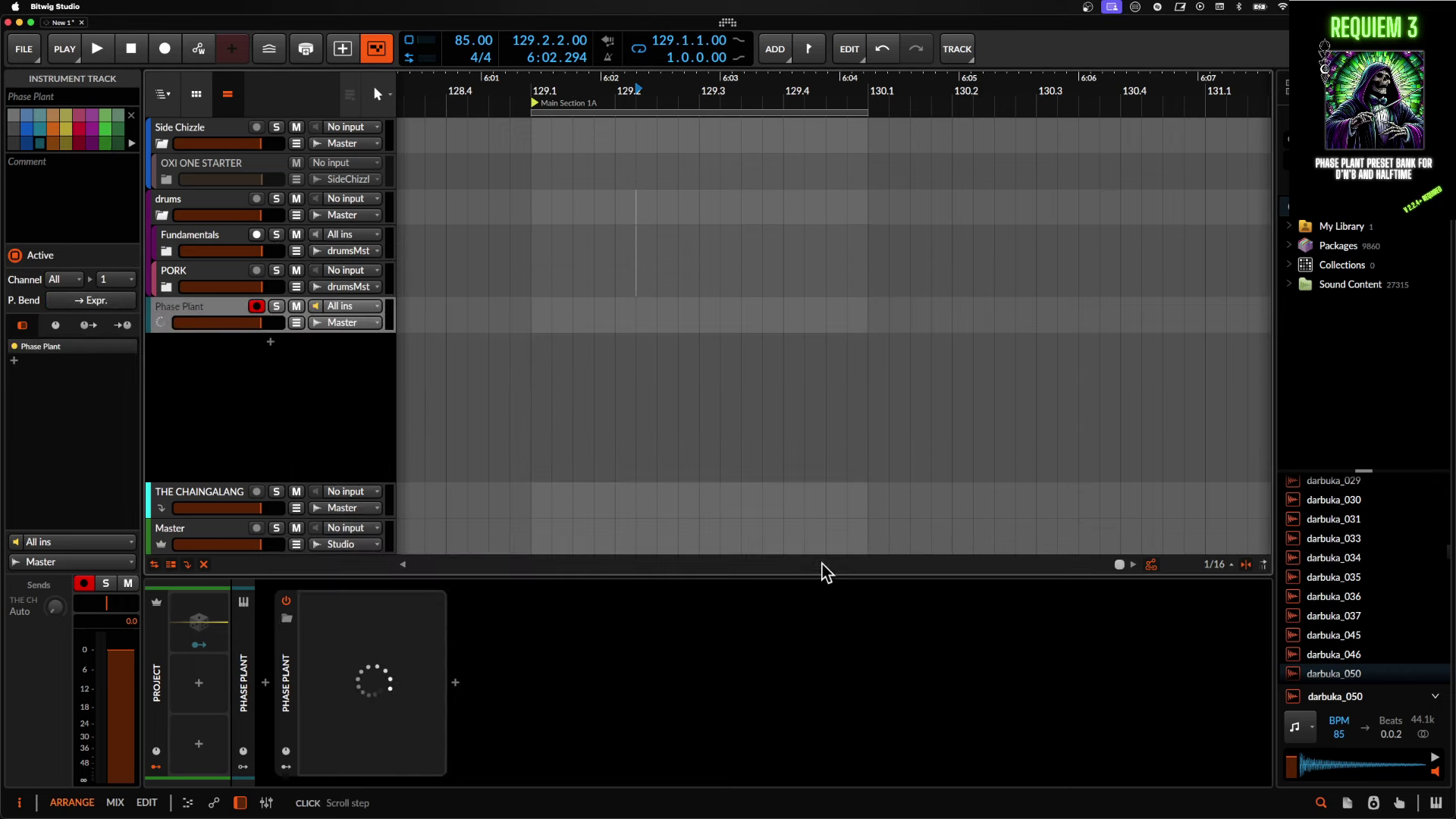
Add a second instrument track, Inst 4, and load Current onto it.
double_click(273, 351)
type("current")
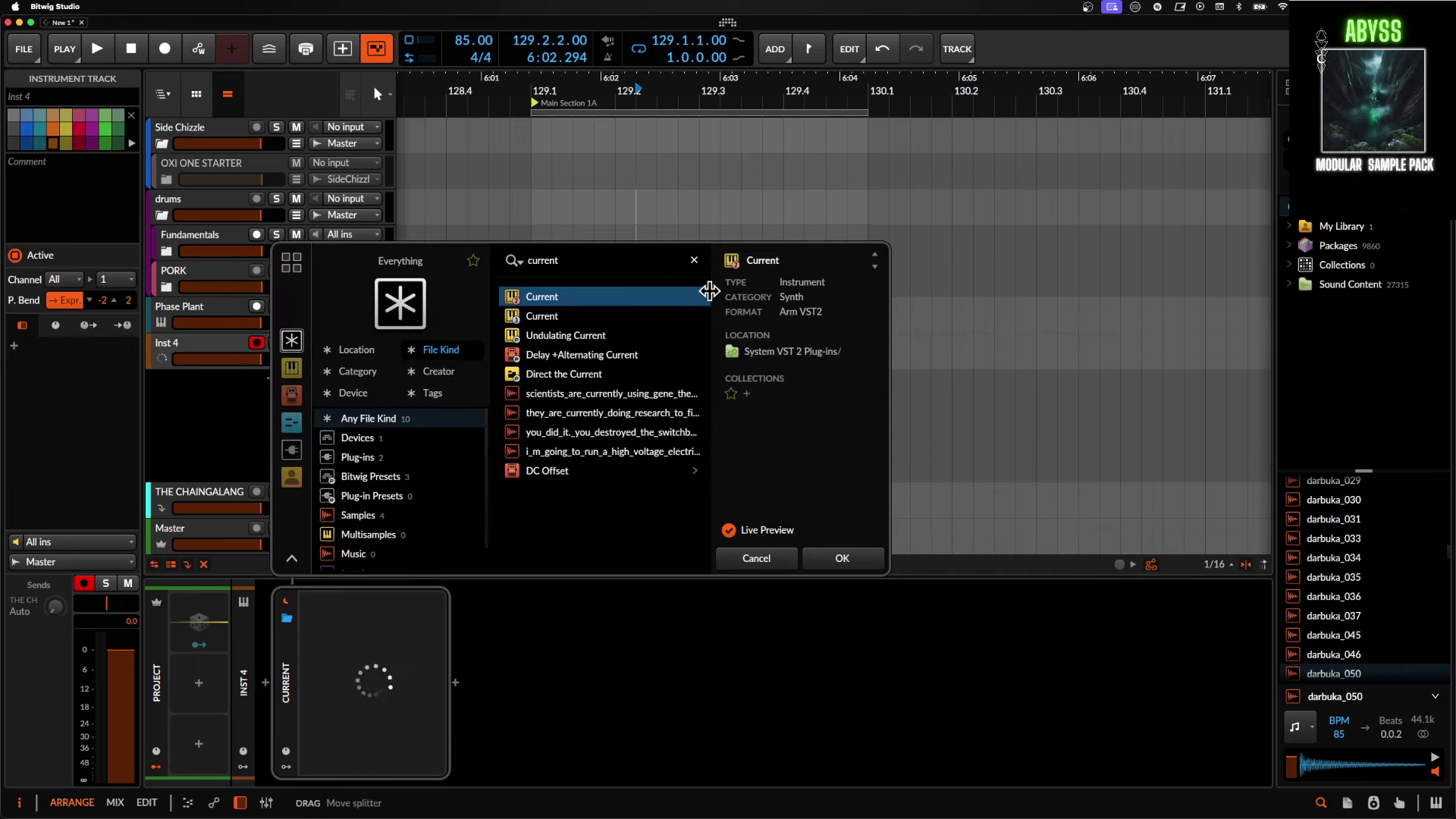
left_click(841, 558)
Bring the Current window to the front, glance at its Effects page, then return to oscillators.
key("ctrl+Down")
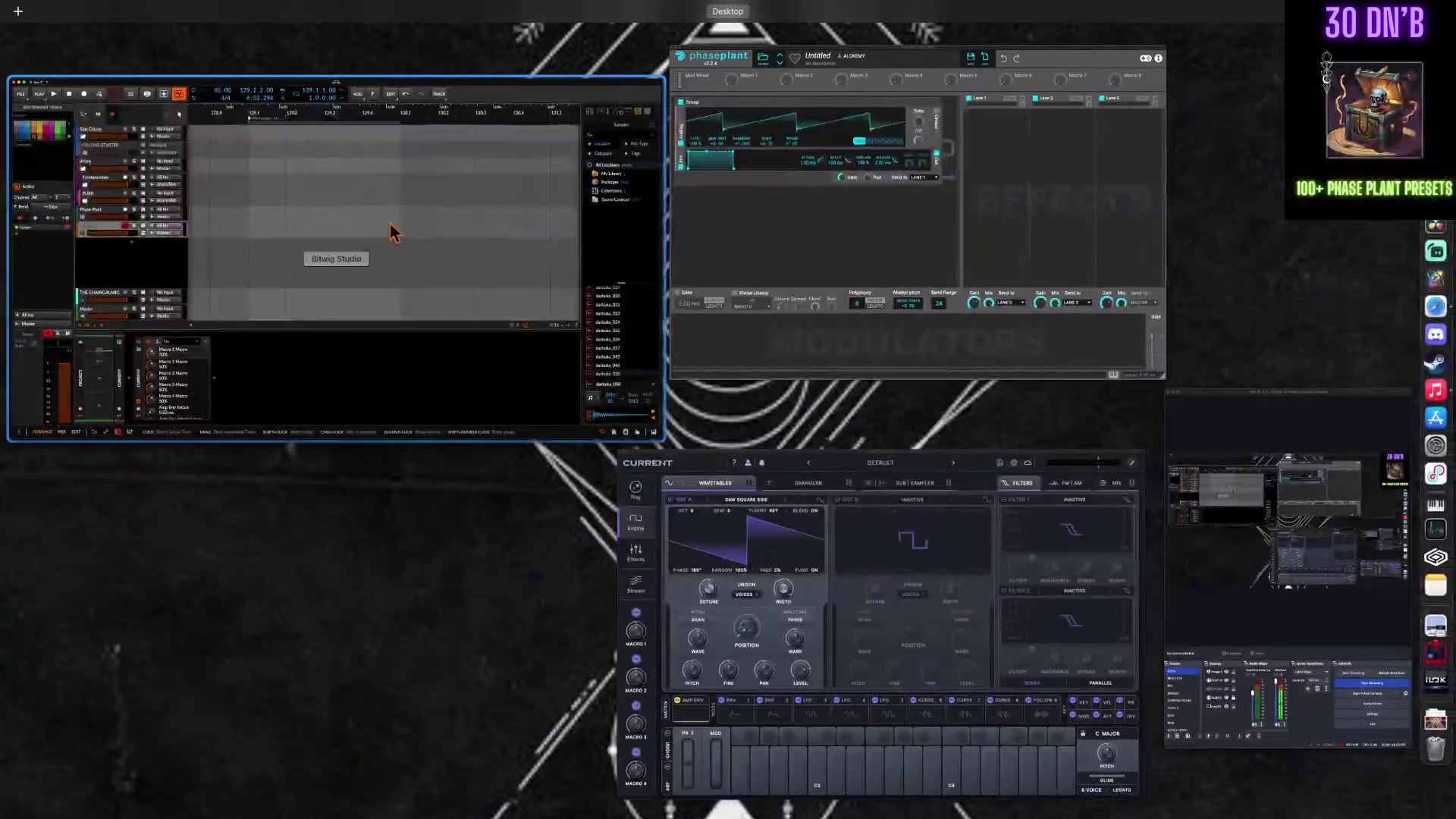
left_click(716, 591)
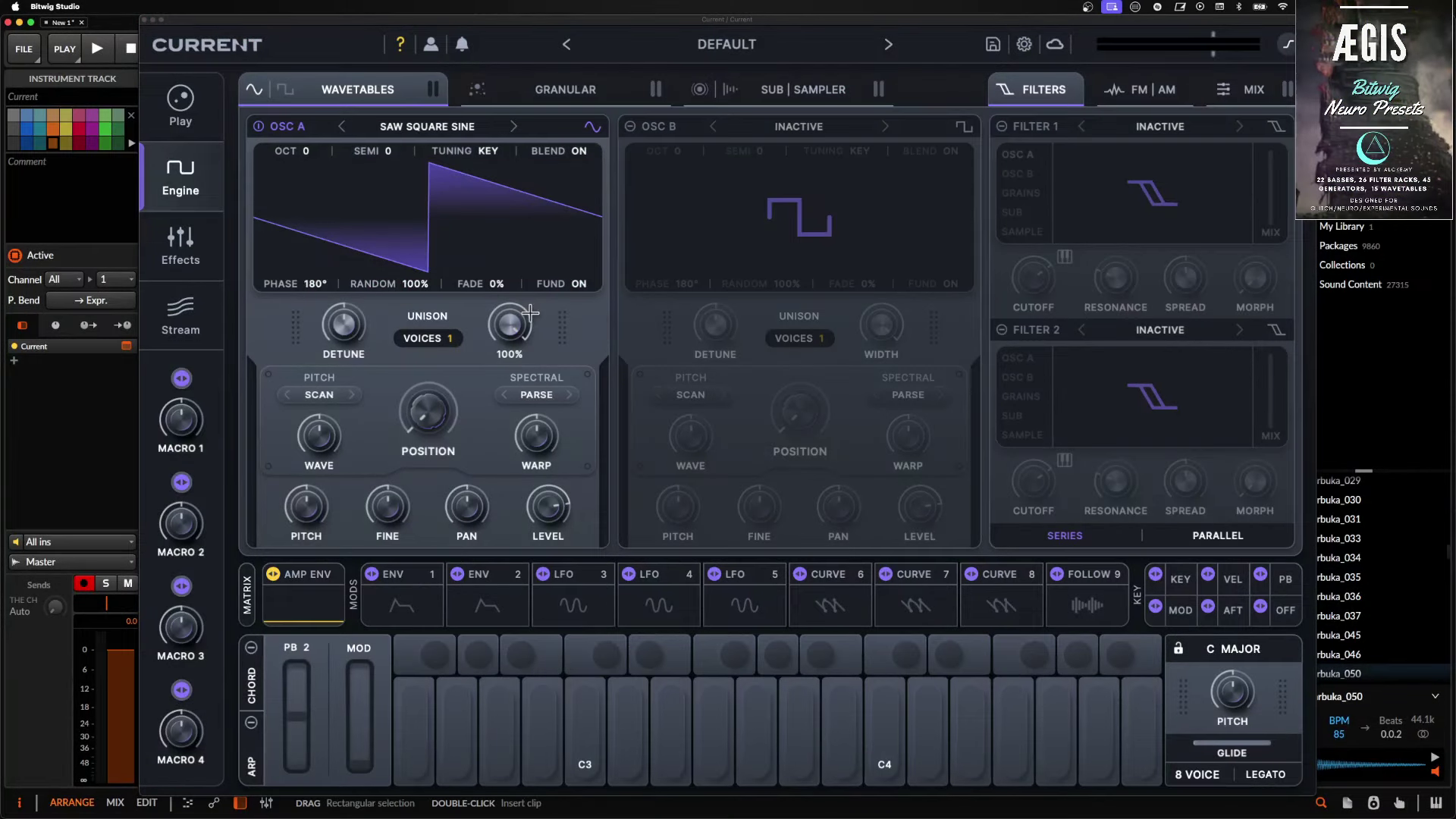
mouse_move(532, 315)
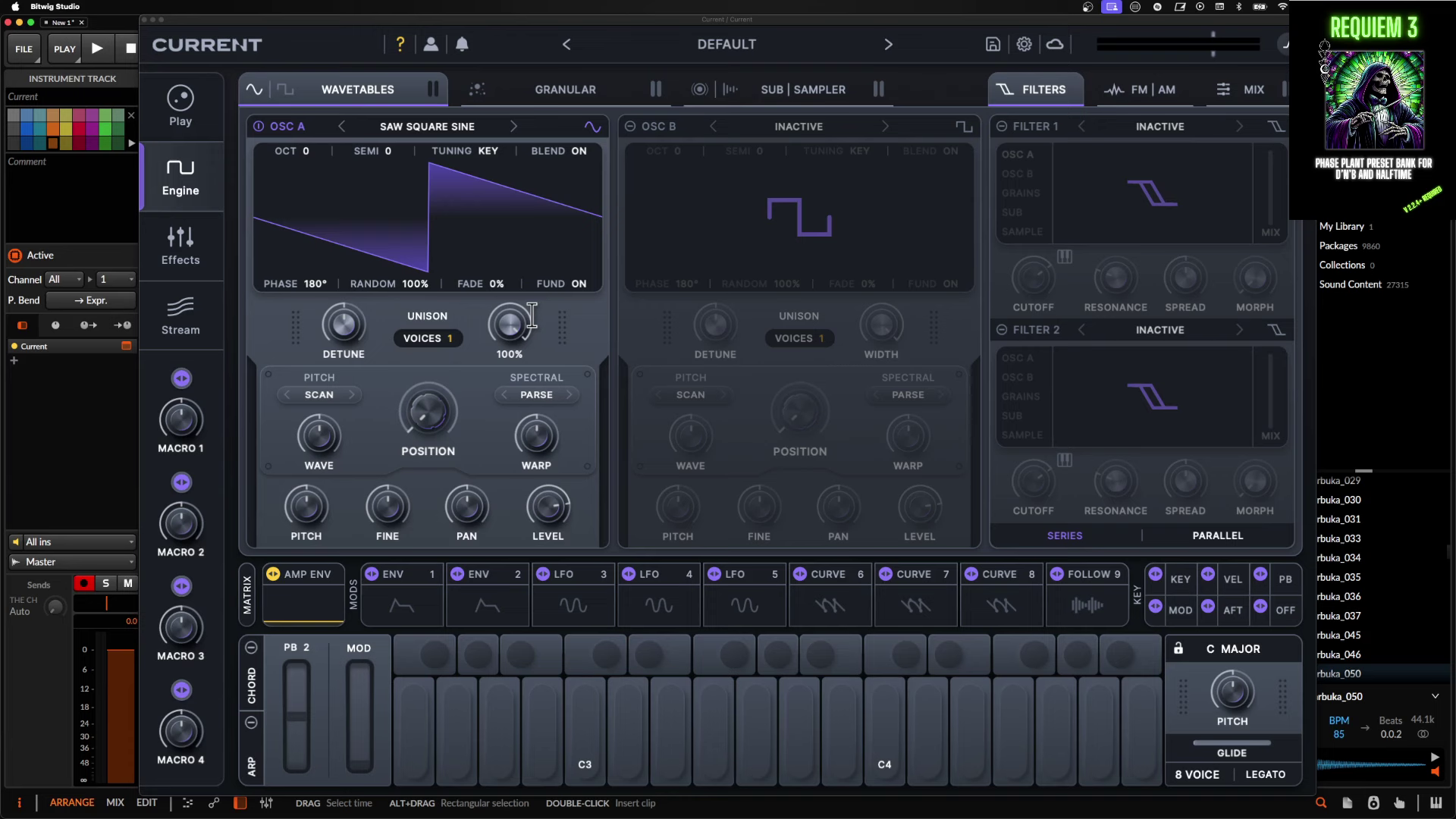
left_click(200, 224)
left_click(193, 206)
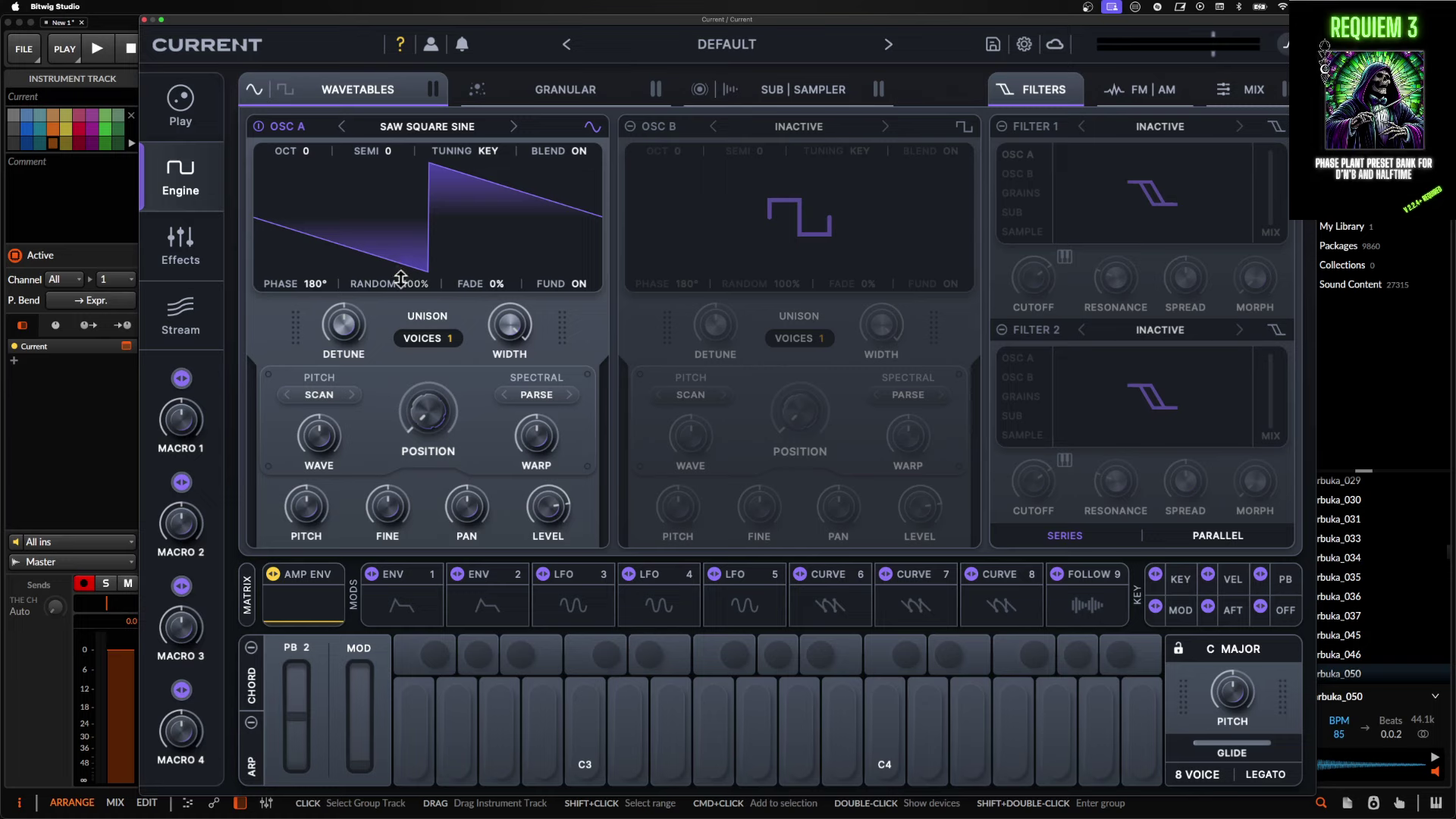
Set oscillator A's Wave to 92%, its scan mode to Shape > Twist, and position to 85%.
left_click_drag(318, 437, 322, 403)
left_click(321, 402)
mouse_move(394, 474)
left_click(445, 475)
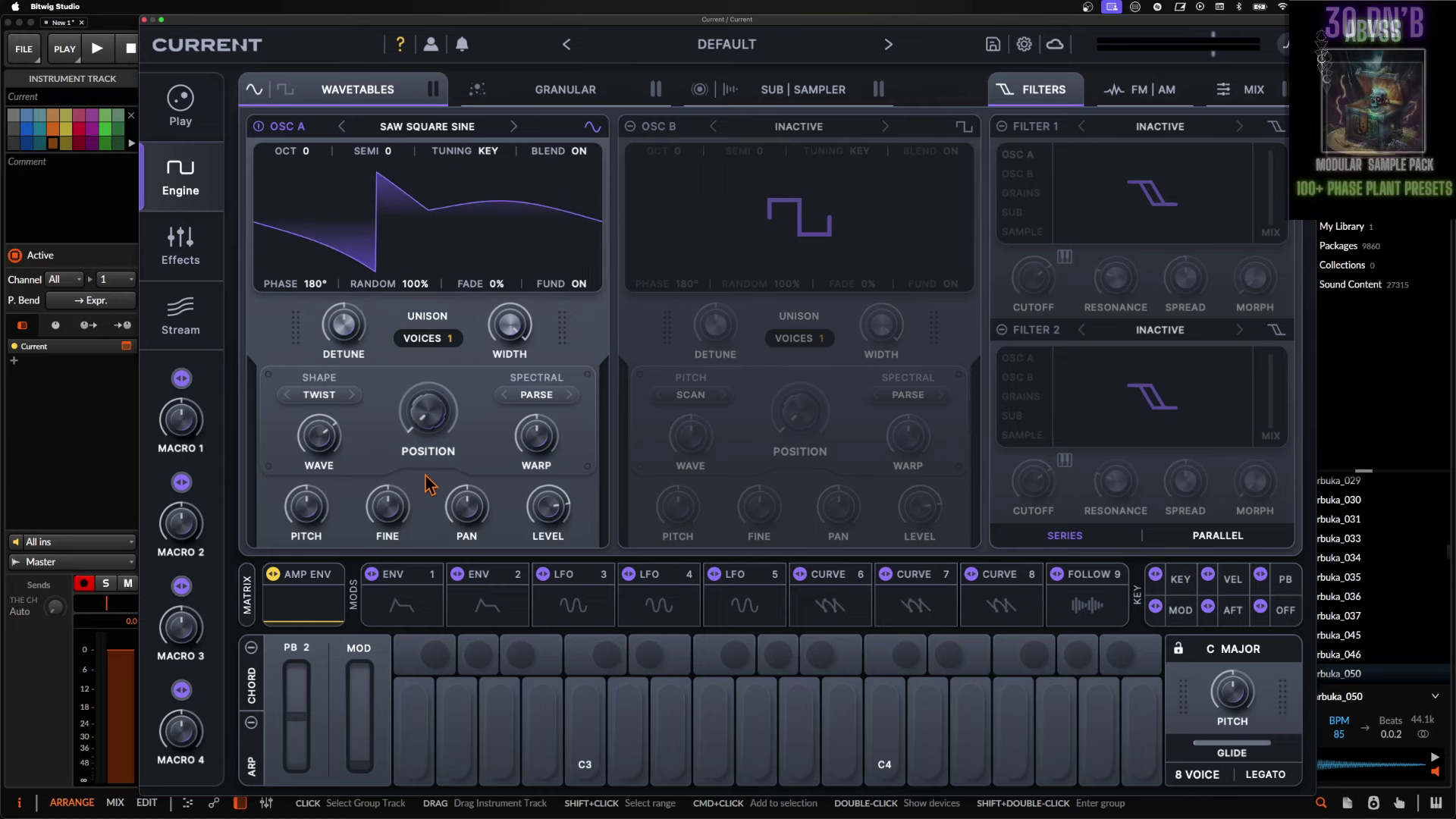
mouse_move(457, 377)
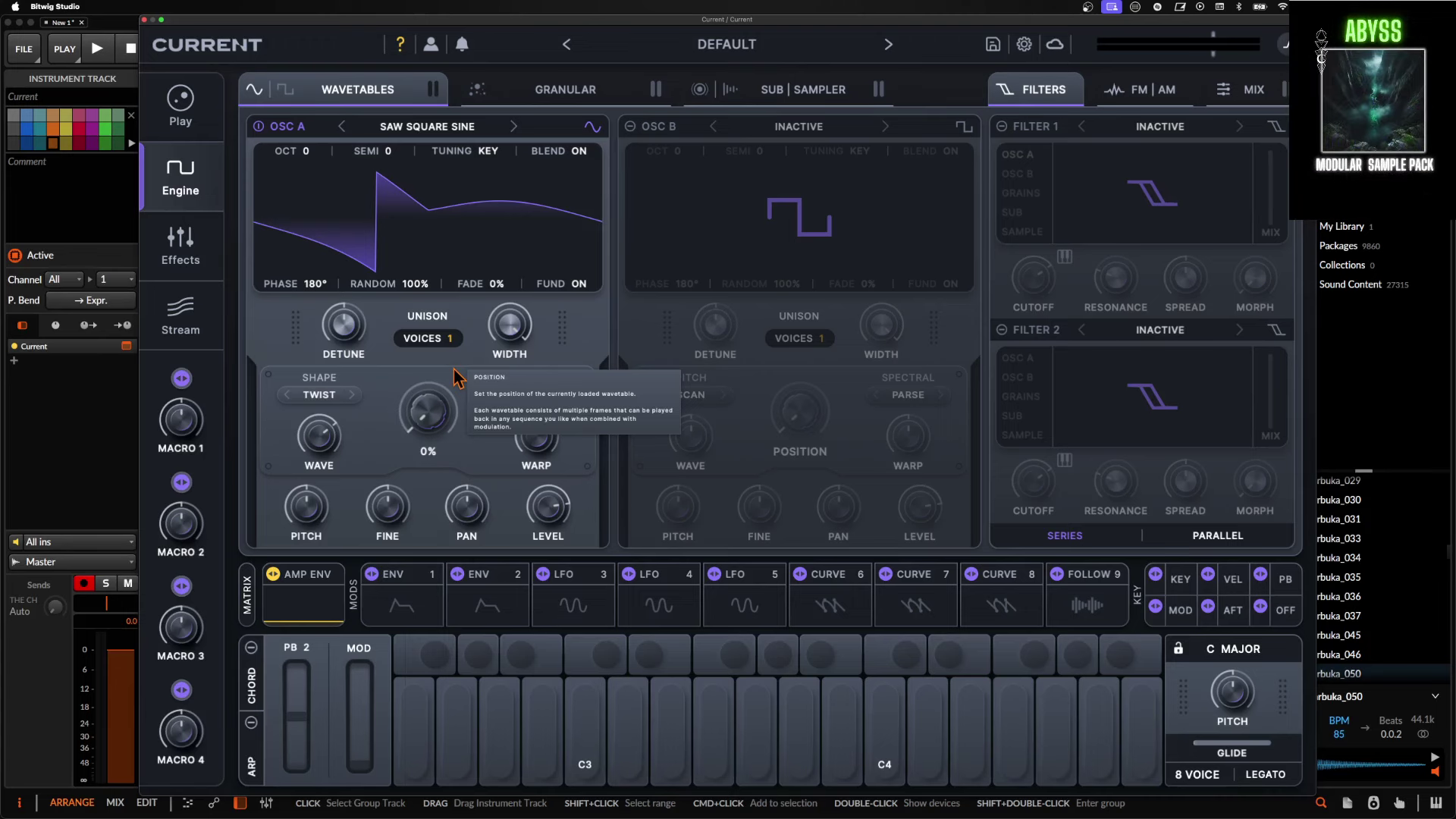
left_click_drag(428, 412, 443, 256)
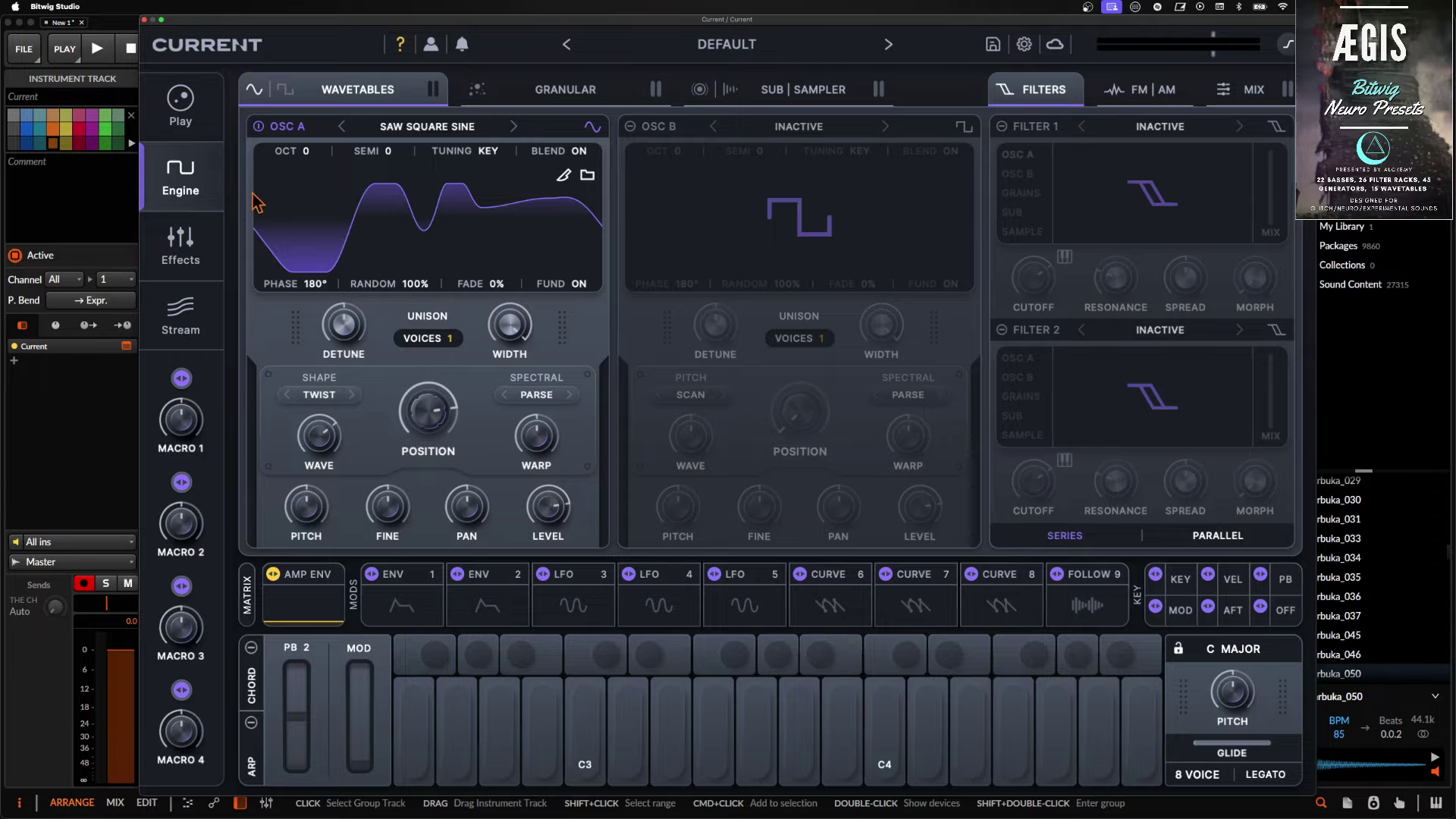
Browse the Stream preset pack library, then check the Engine page and the saved preset list.
left_click(181, 311)
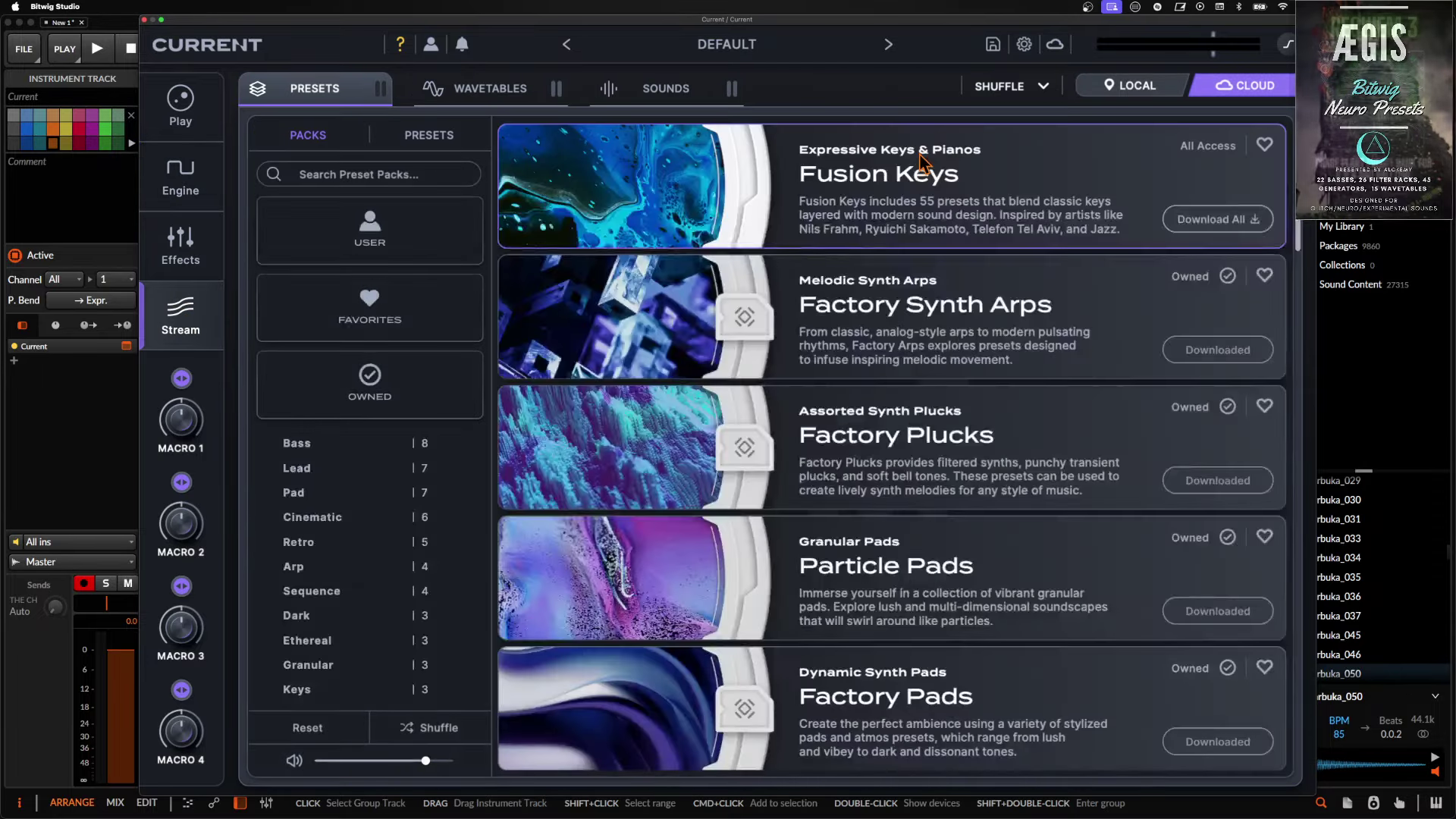
scroll(919, 238, "down", 1)
scroll(920, 238, "down", 15)
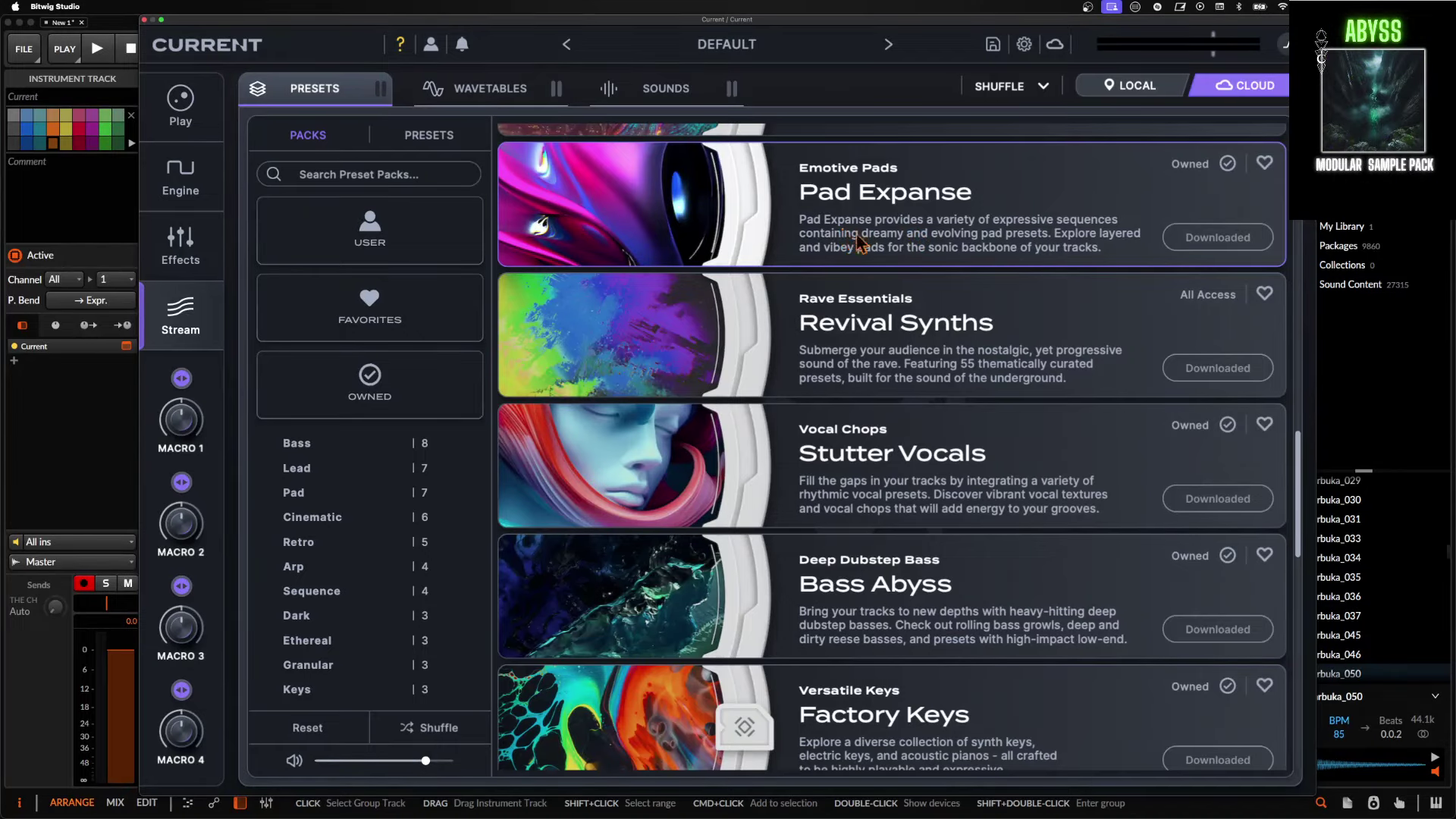
scroll(872, 246, "down", 6)
scroll(906, 254, "down", 6)
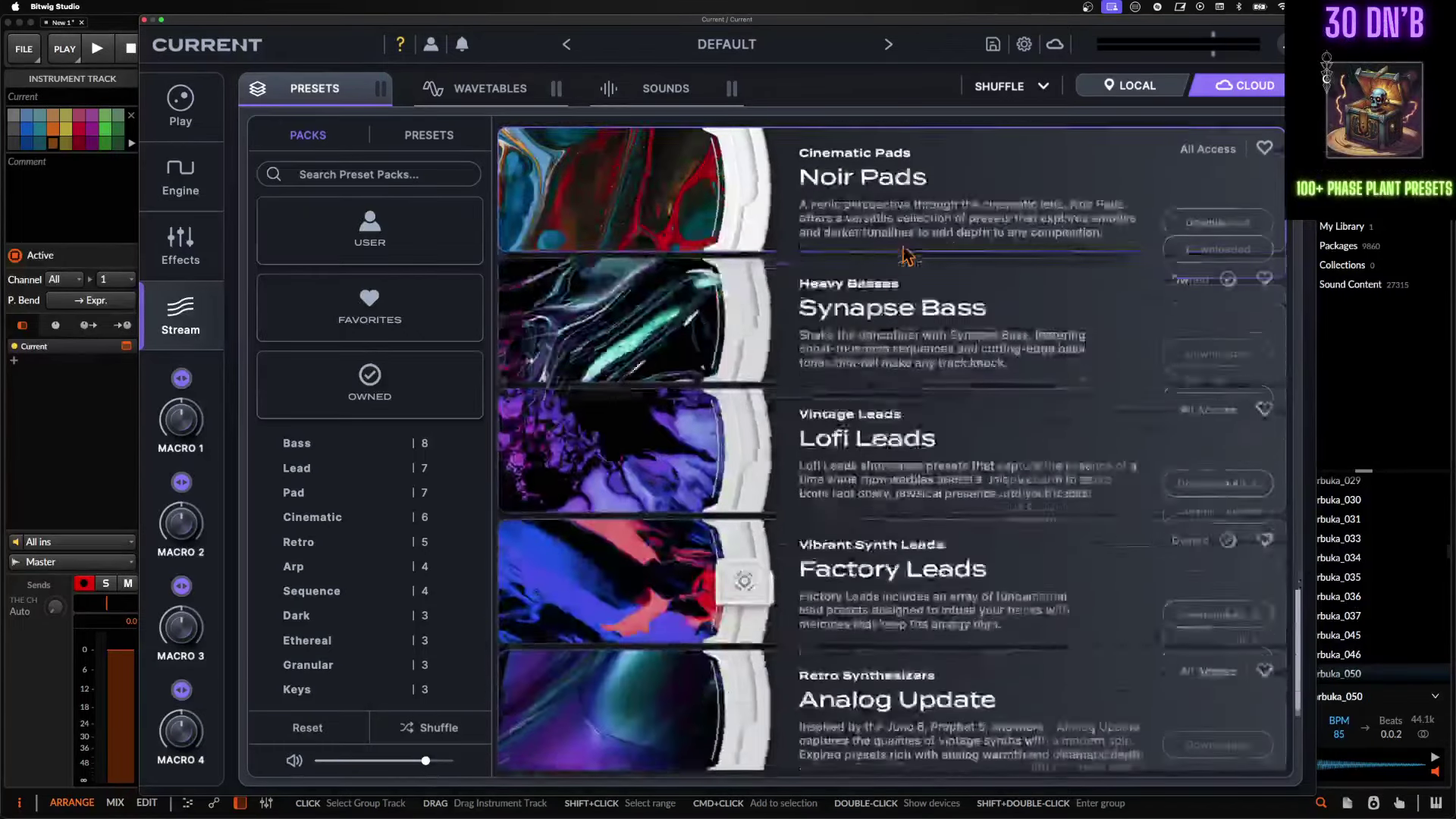
scroll(937, 287, "up", 20)
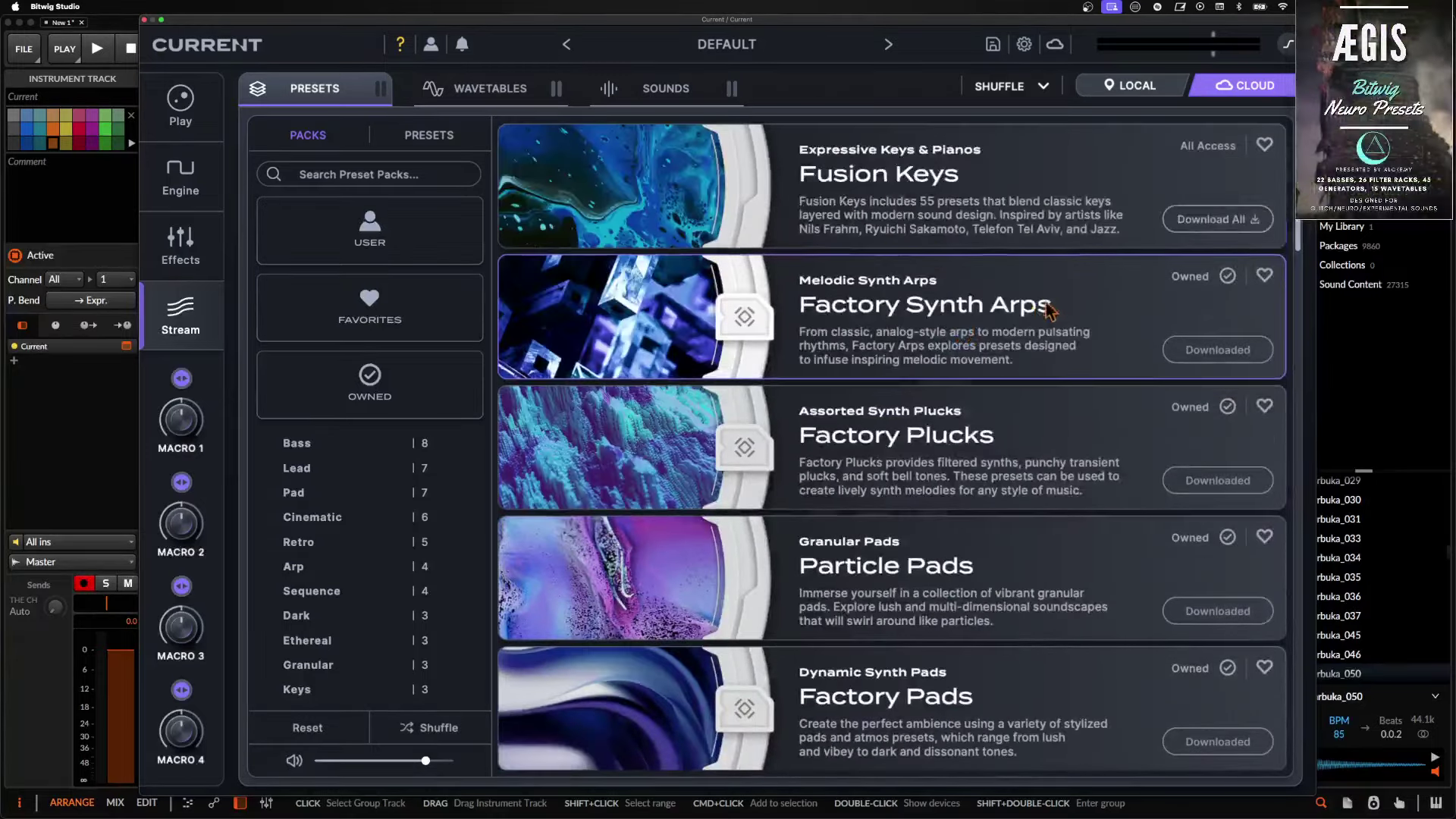
left_click(182, 168)
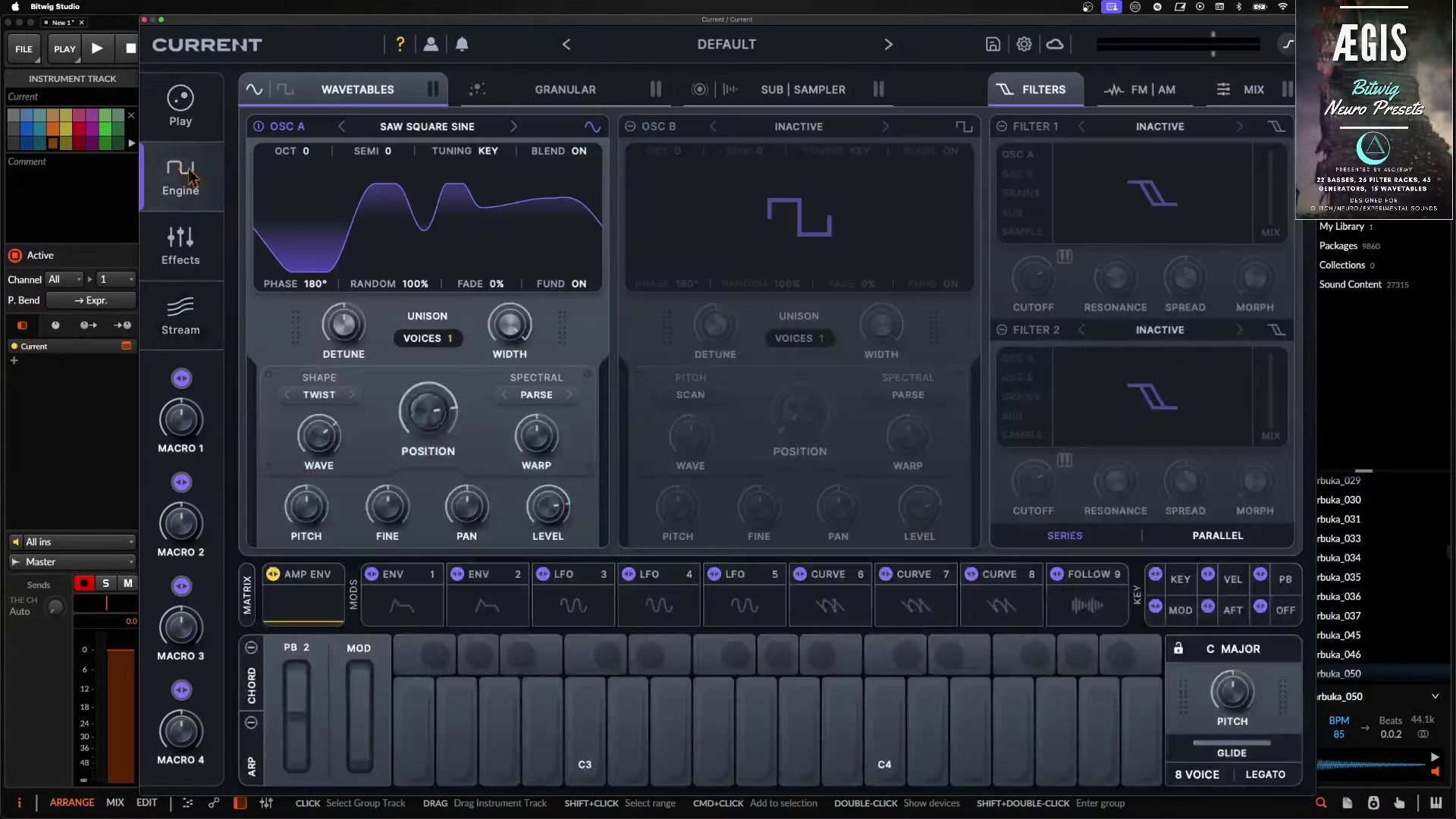
left_click(720, 50)
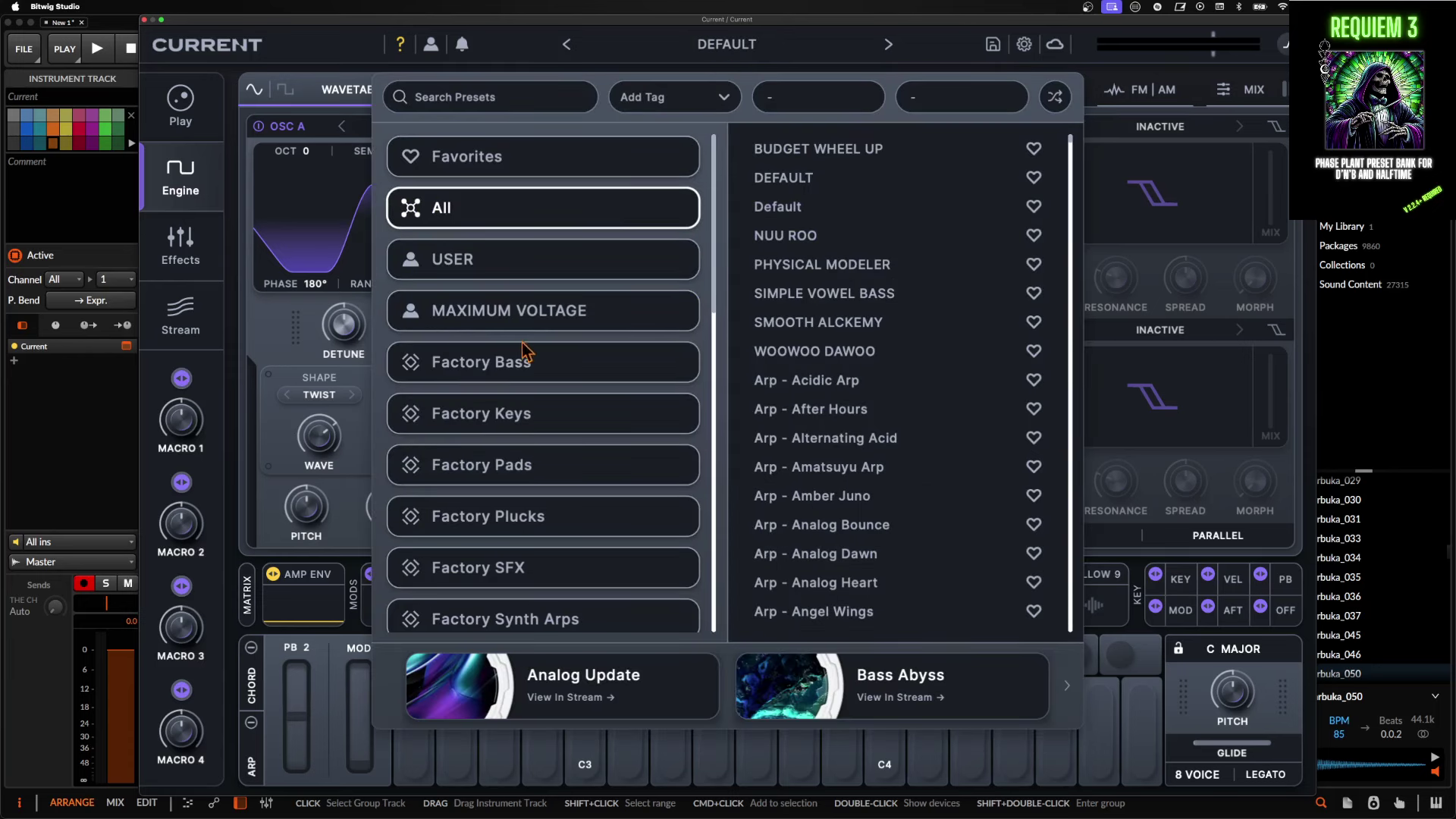
Filter the Stream library to Bass packs and open Sub Station's 55 presets.
left_click(201, 310)
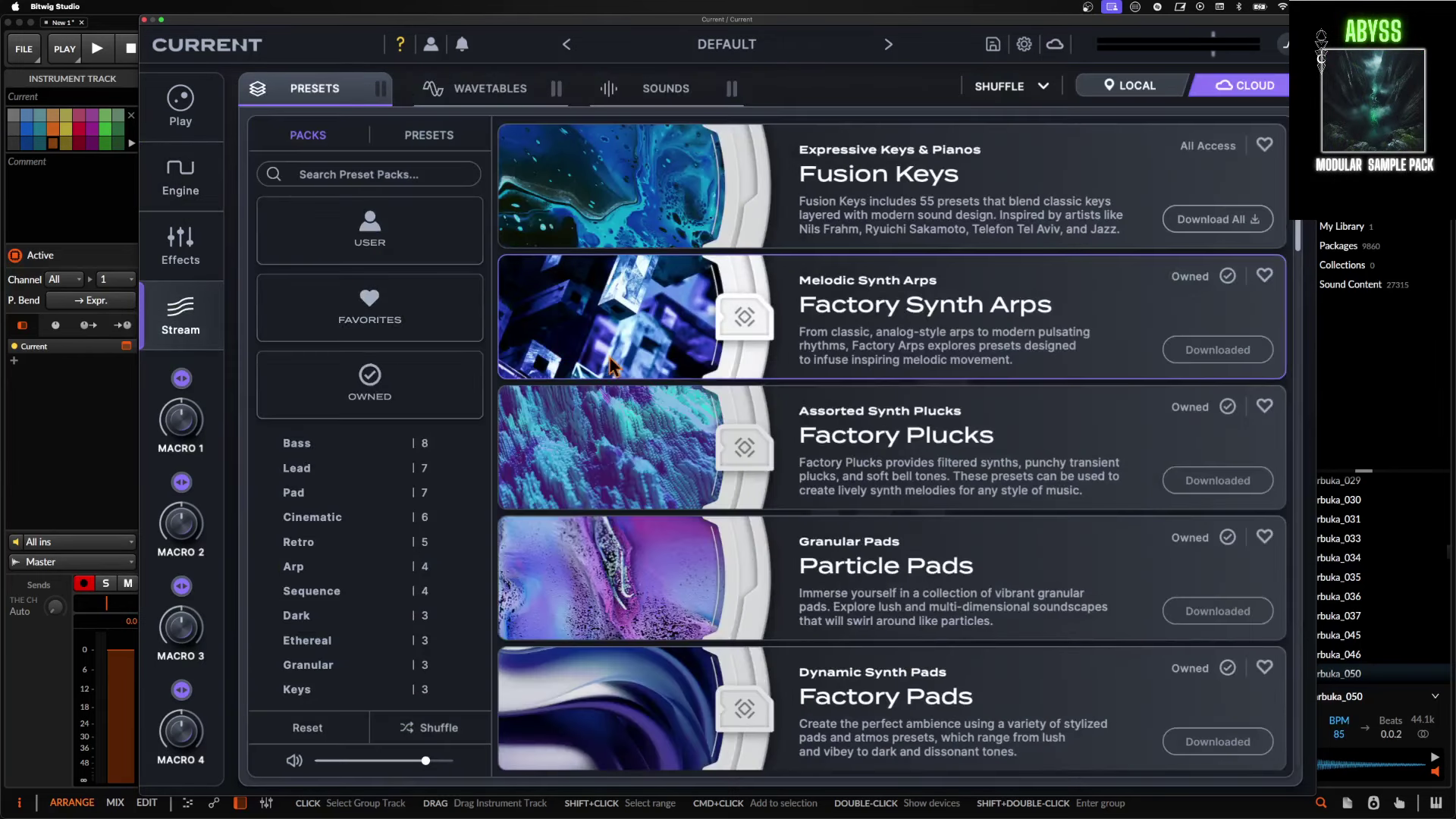
left_click(333, 438)
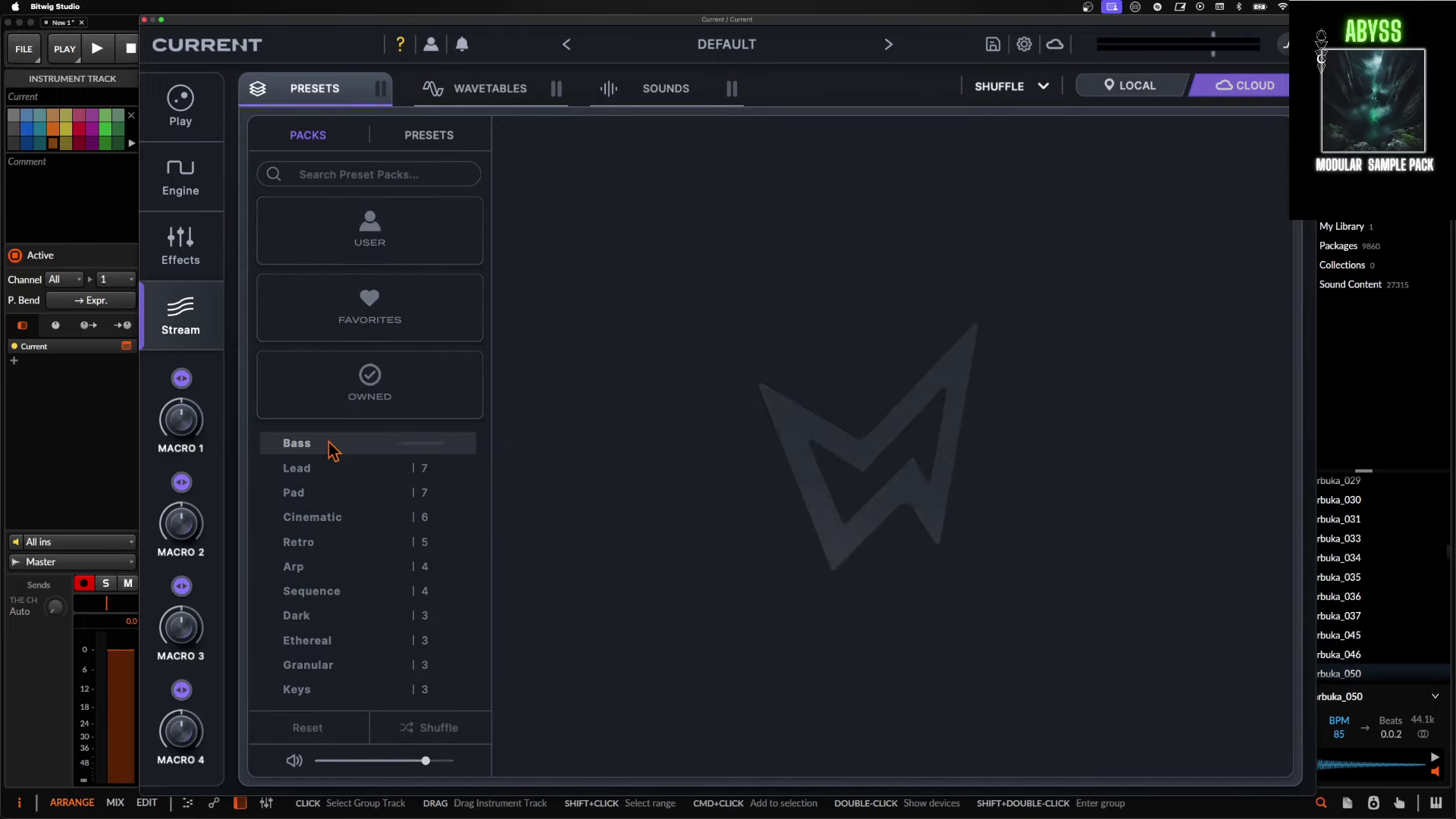
scroll(861, 369, "down", 1)
scroll(860, 369, "down", 4)
left_click(961, 473)
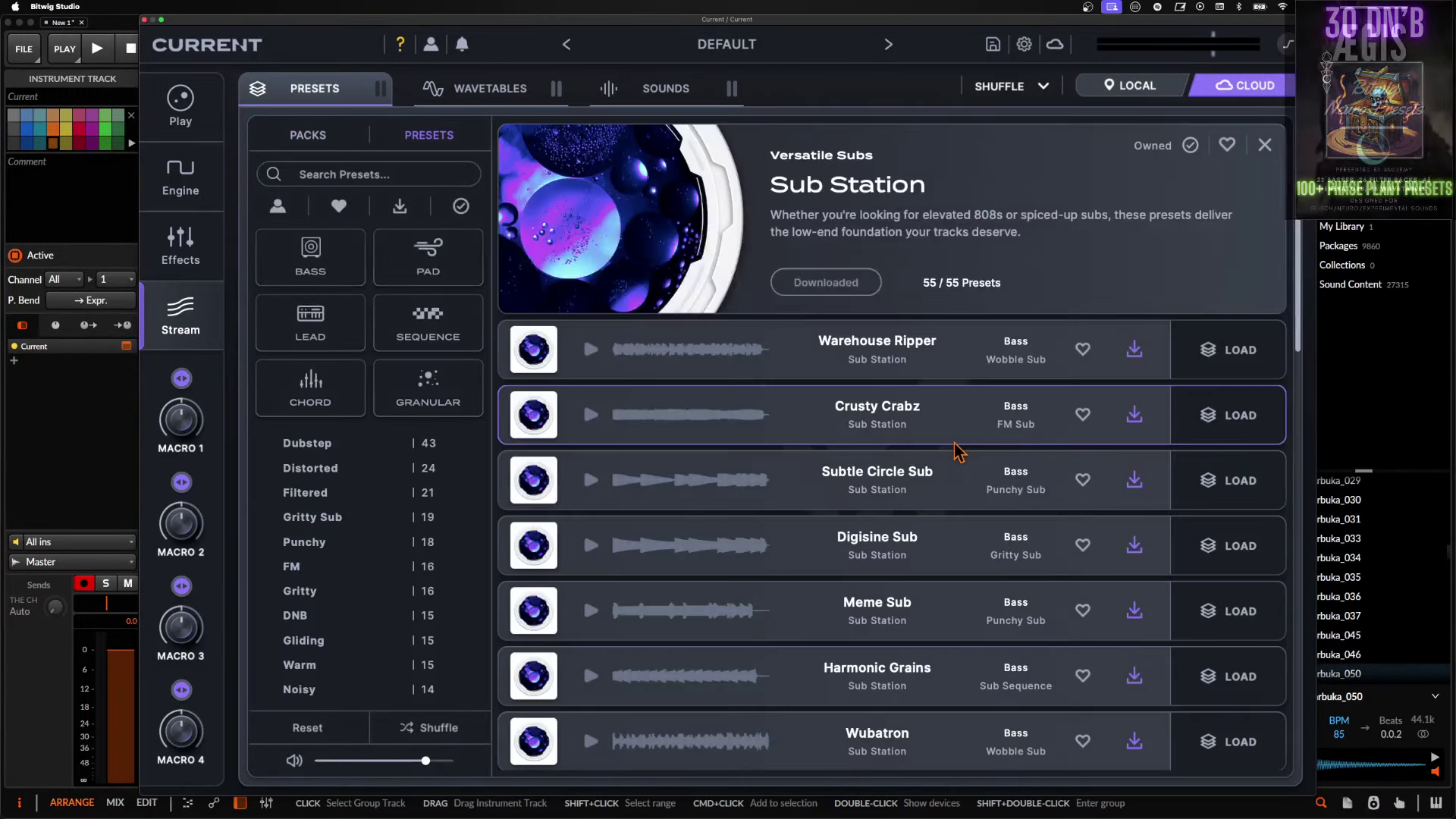
Audition the Porcelain and Rival bass presets from Sub Station.
scroll(953, 452, "down", 7)
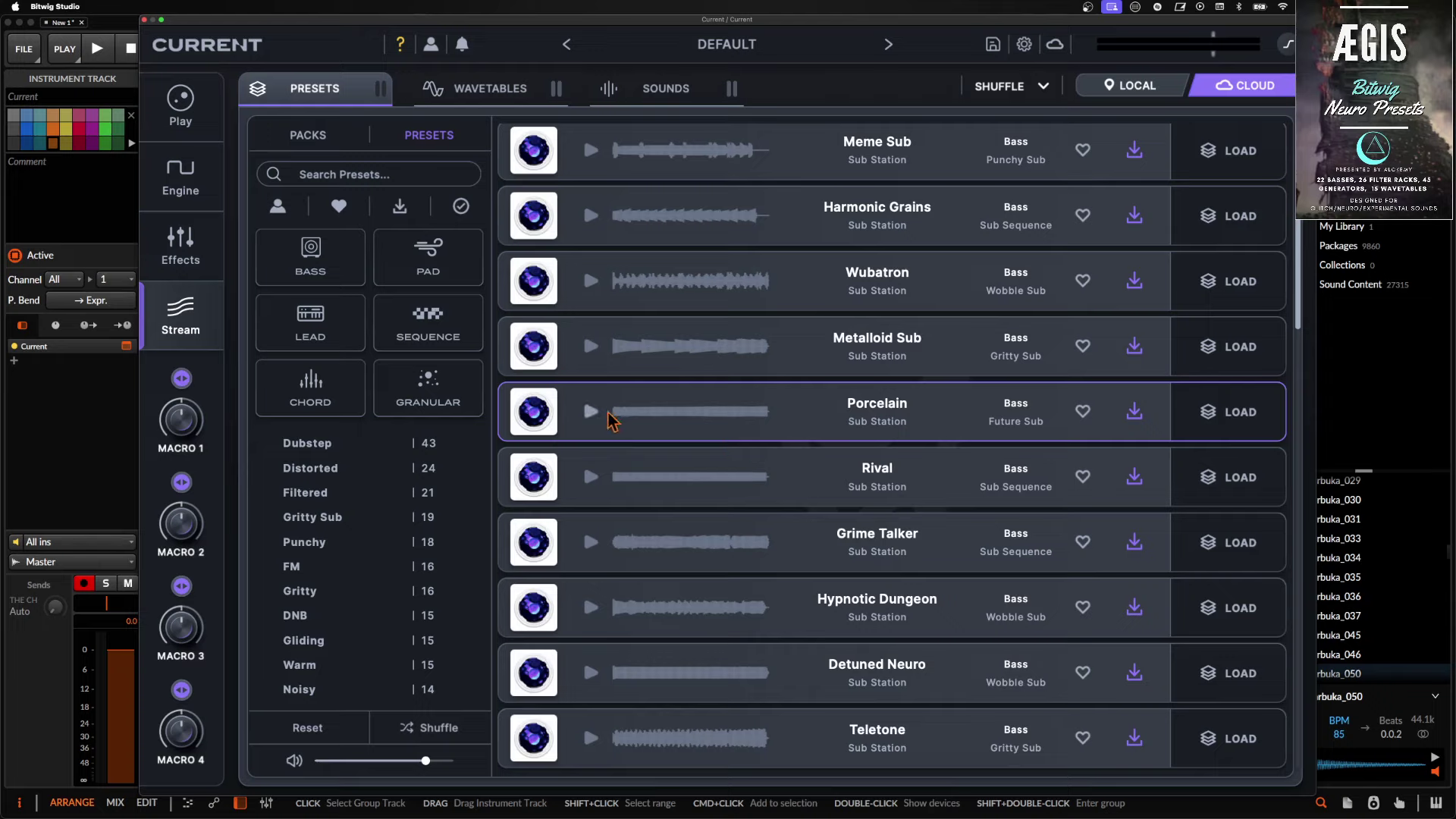
left_click(591, 413)
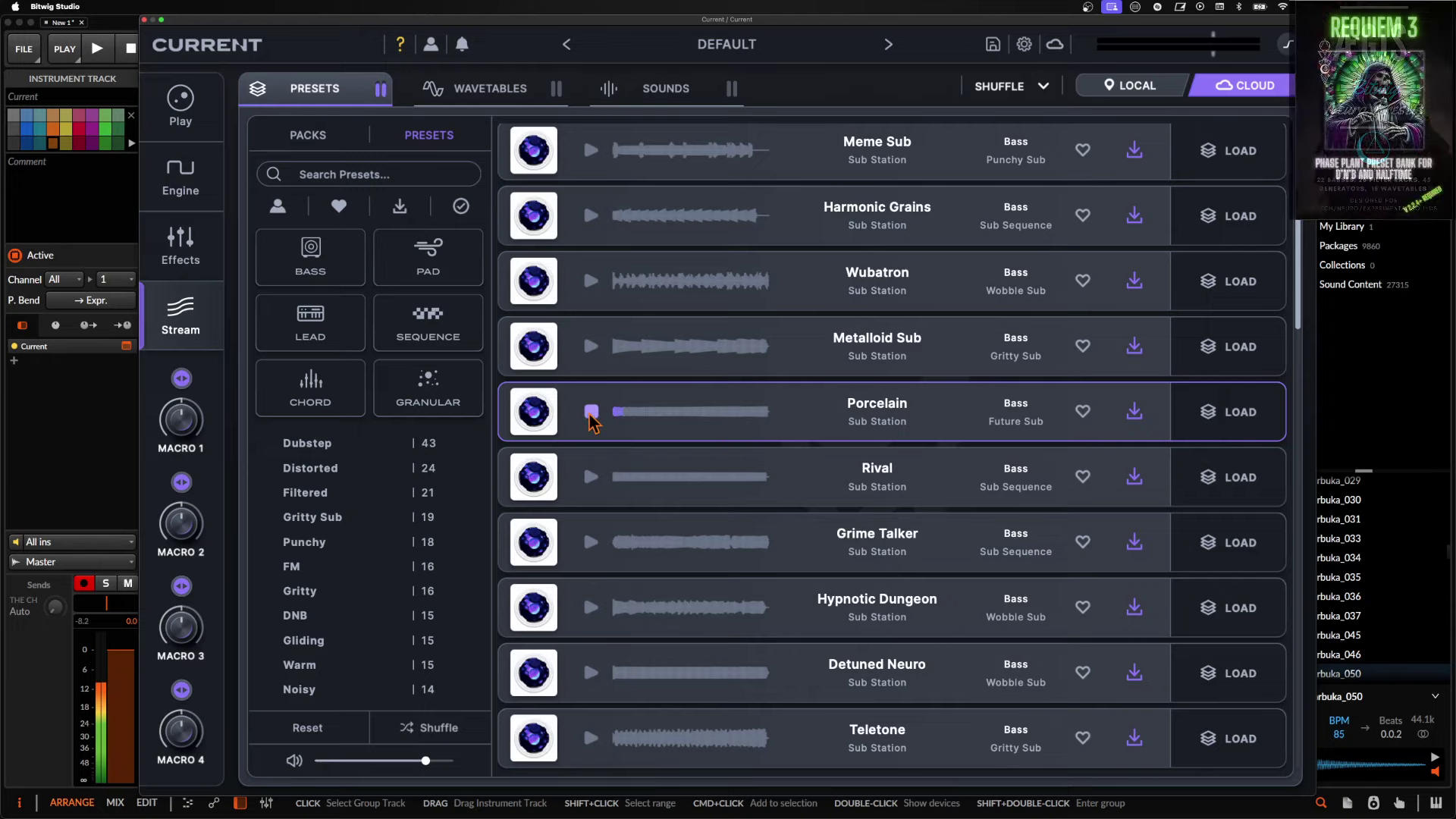
left_click(591, 411)
left_click(591, 477)
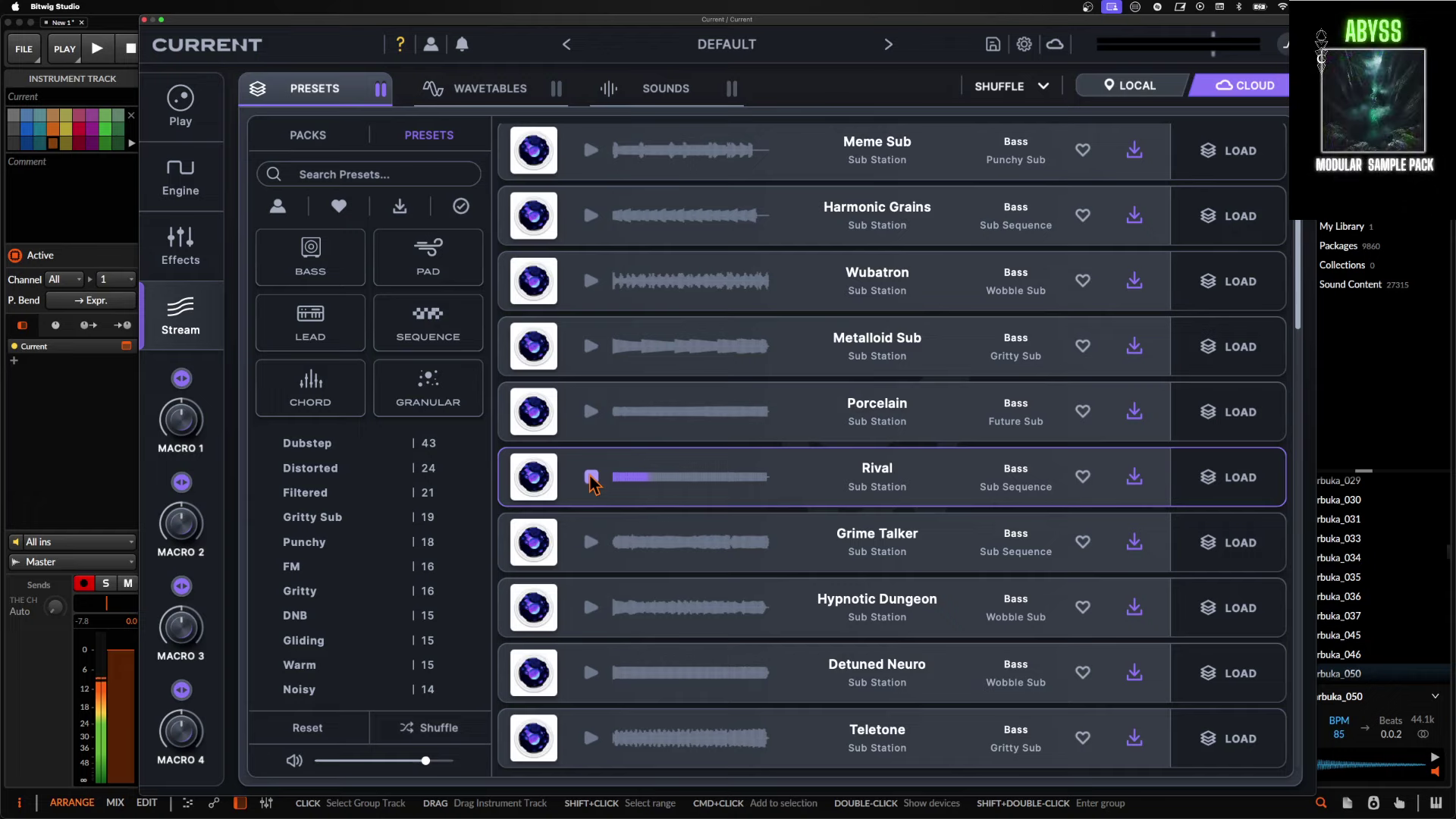
left_click(591, 478)
Audition Grime Talker, Hypnotic Dungeon and Detuned Neuro, then load Detuned Neuro.
left_click(591, 543)
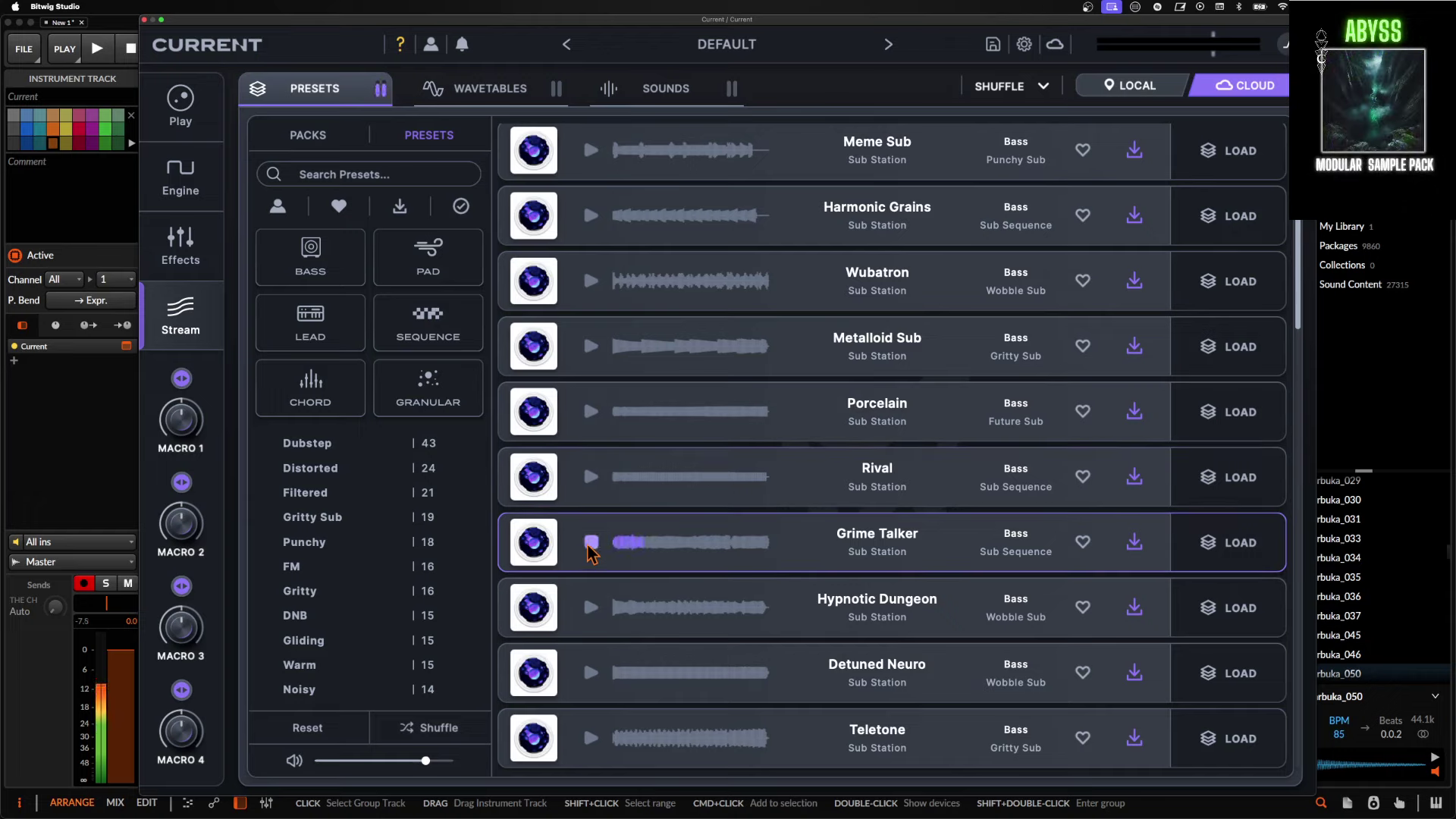
left_click(590, 607)
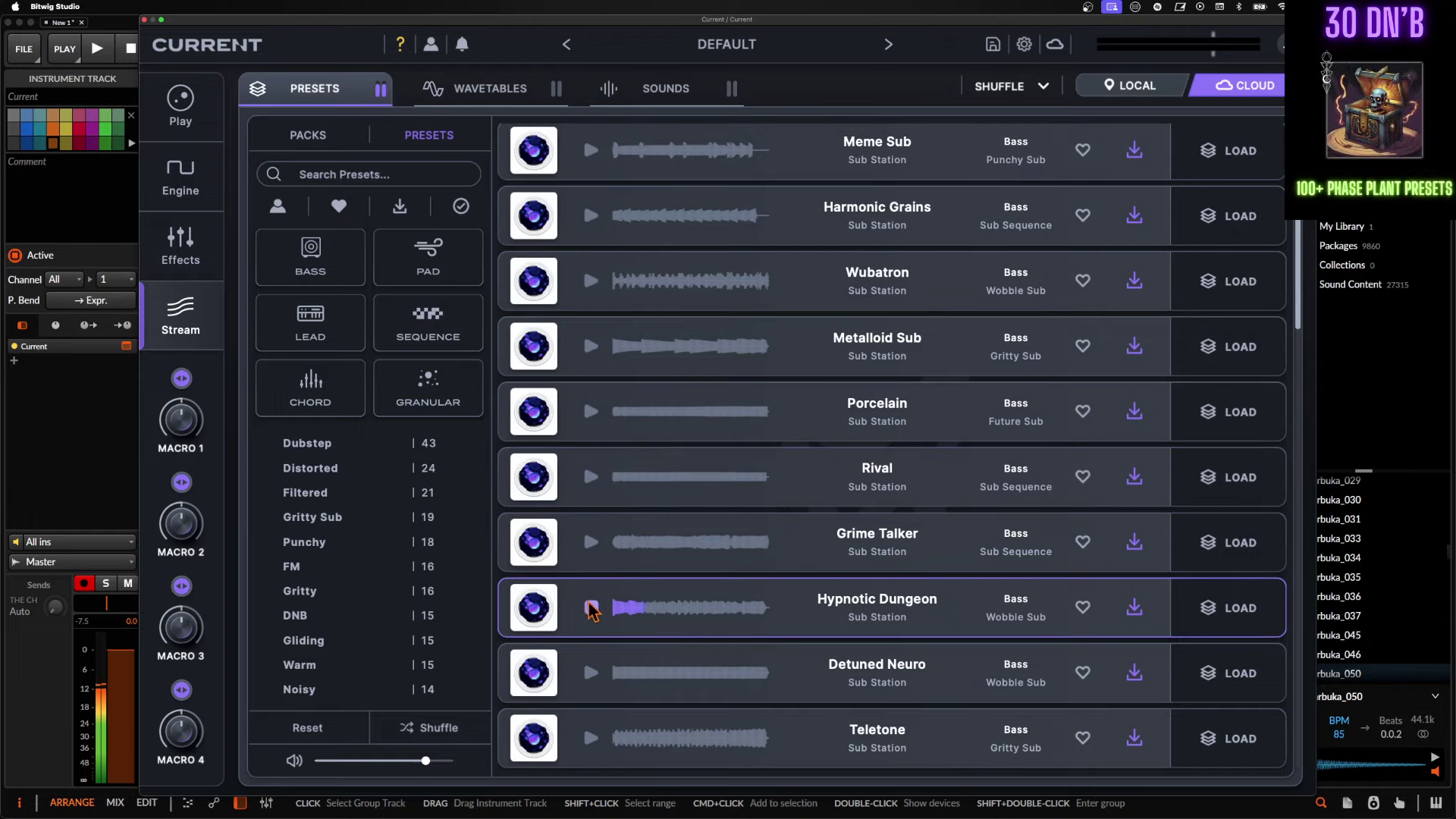
left_click(590, 675)
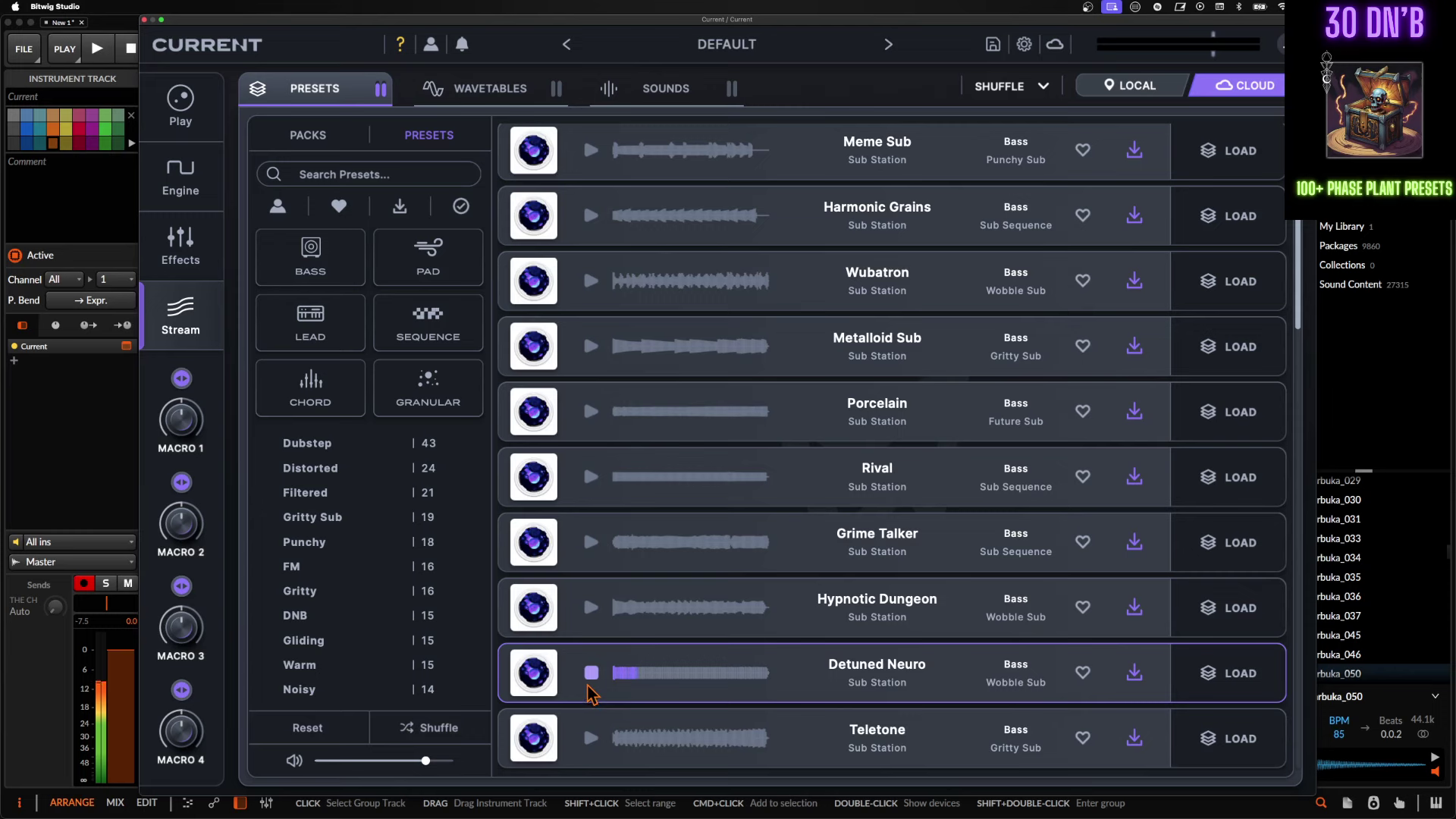
left_click(590, 674)
left_click(1213, 680)
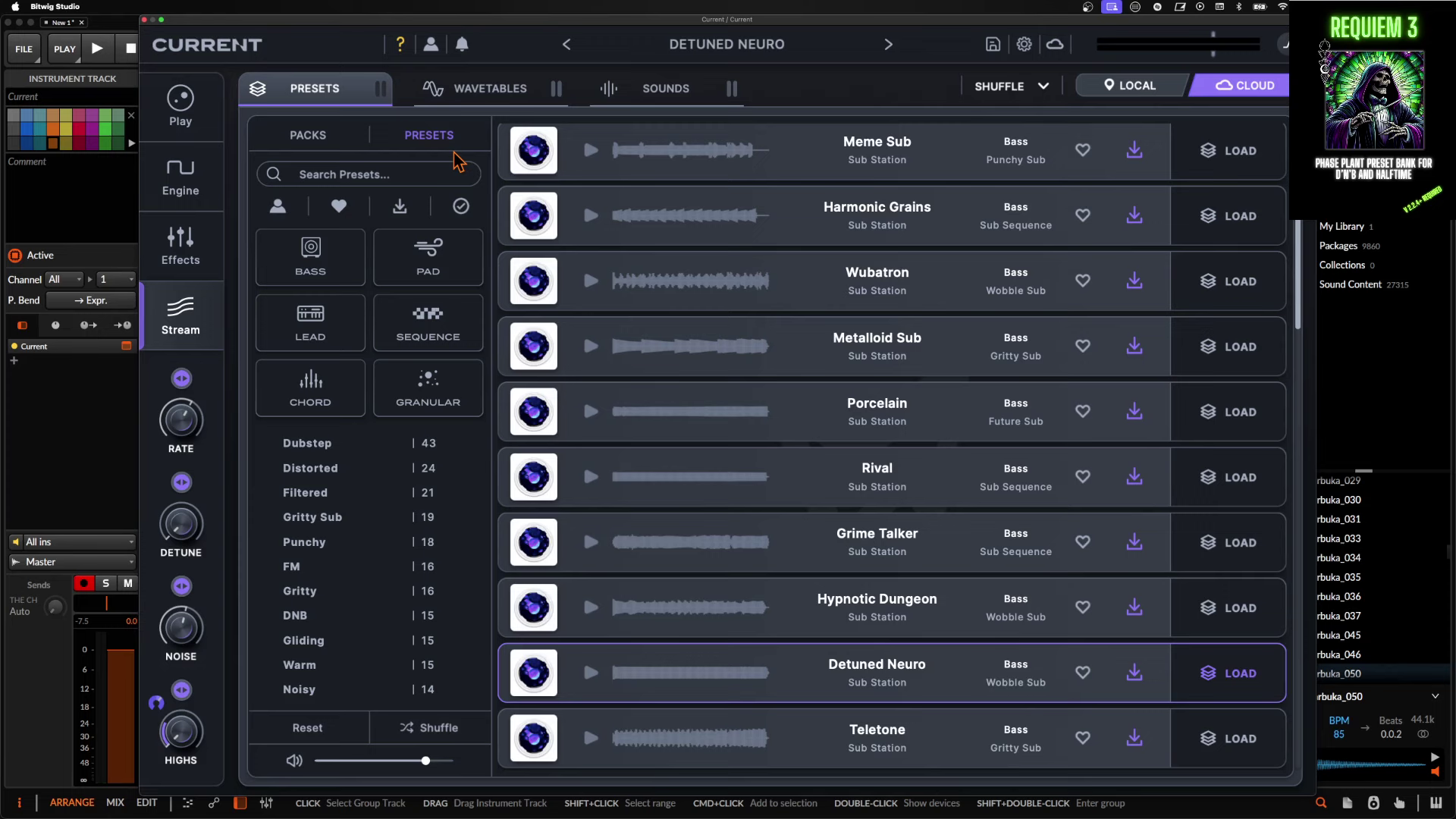
Put a Fuse Compressor in effect slot 5 and a parallel Morph EQ in slot 6.
left_click(182, 241)
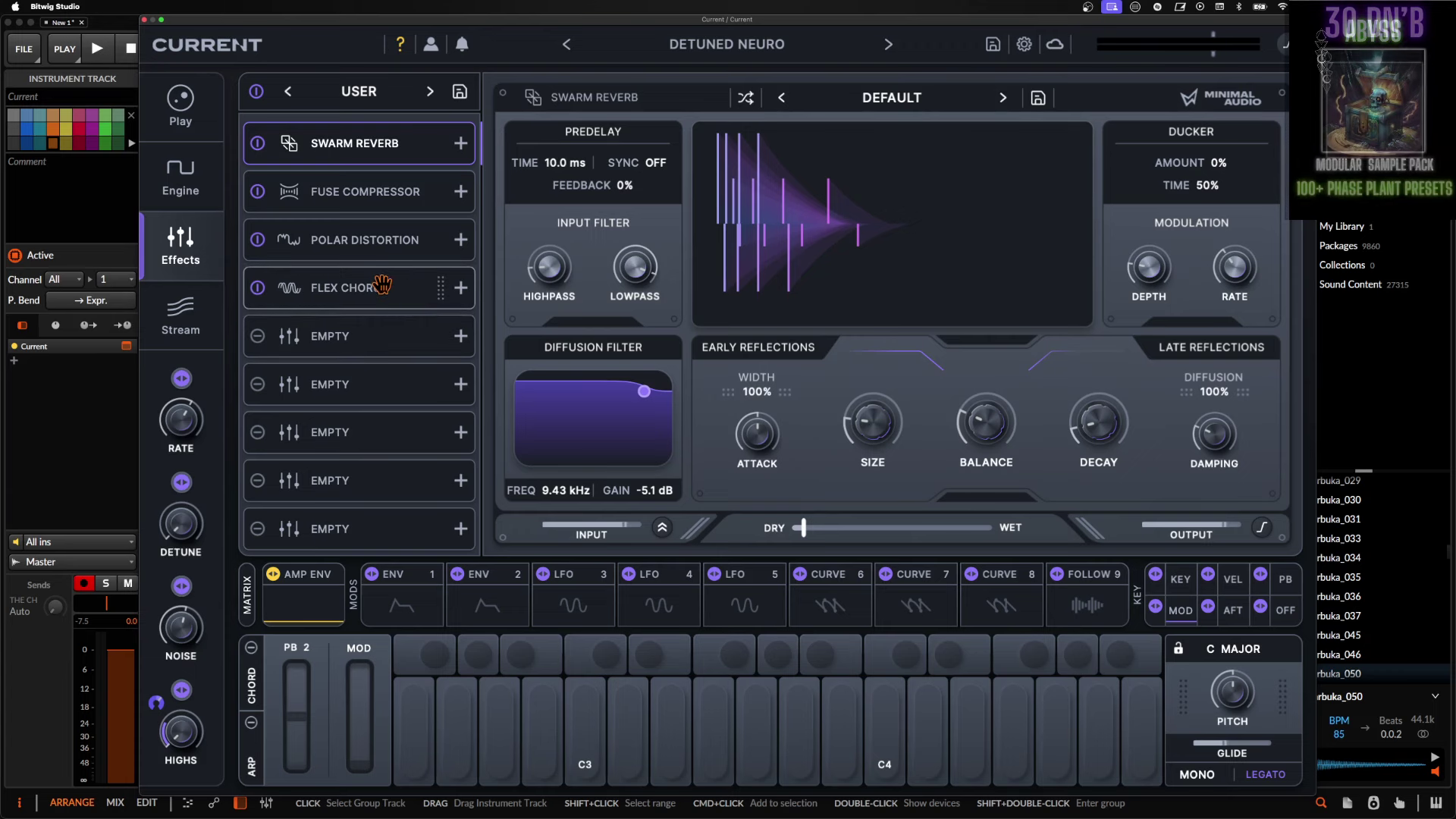
left_click(371, 334)
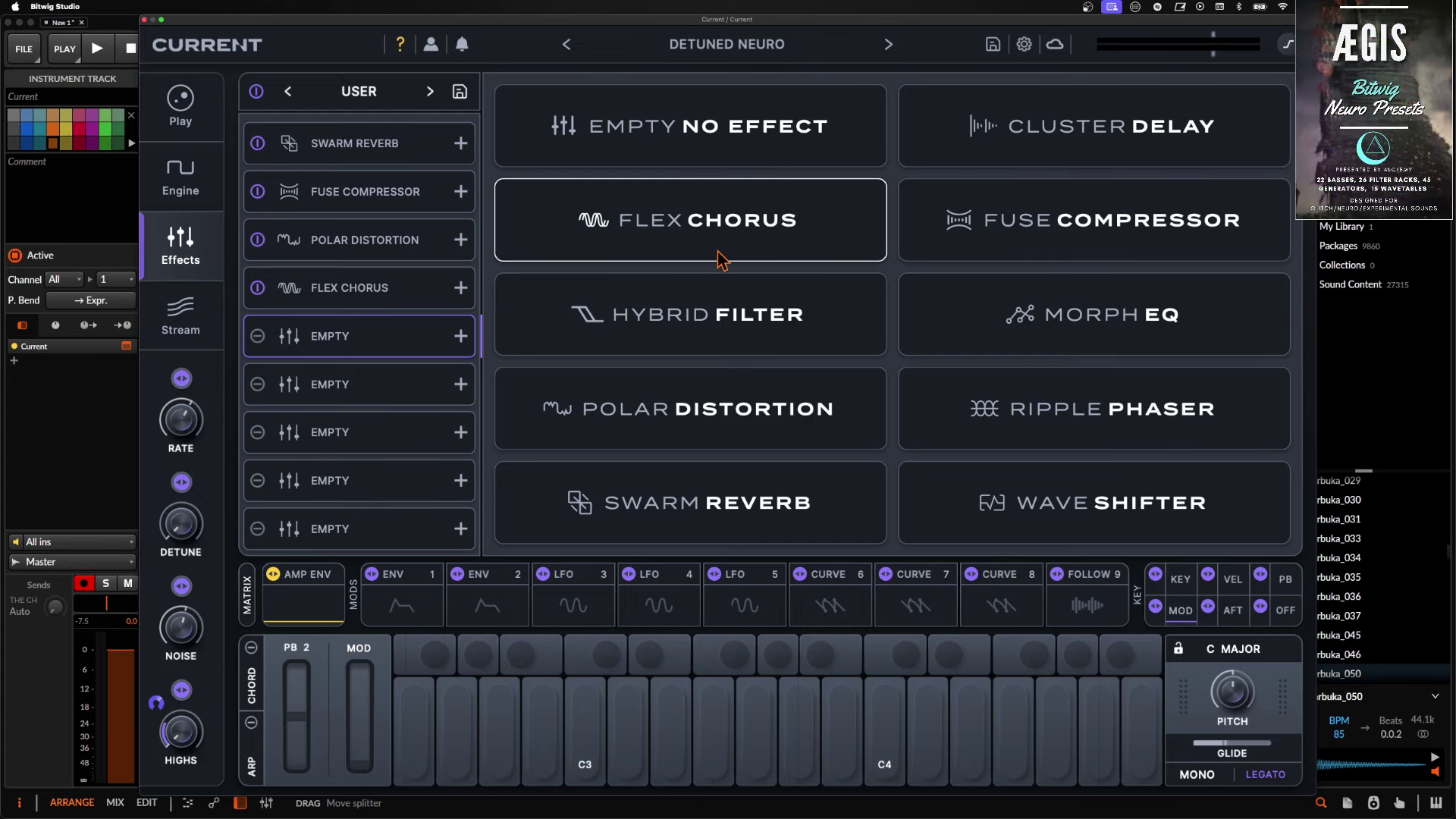
left_click(957, 232)
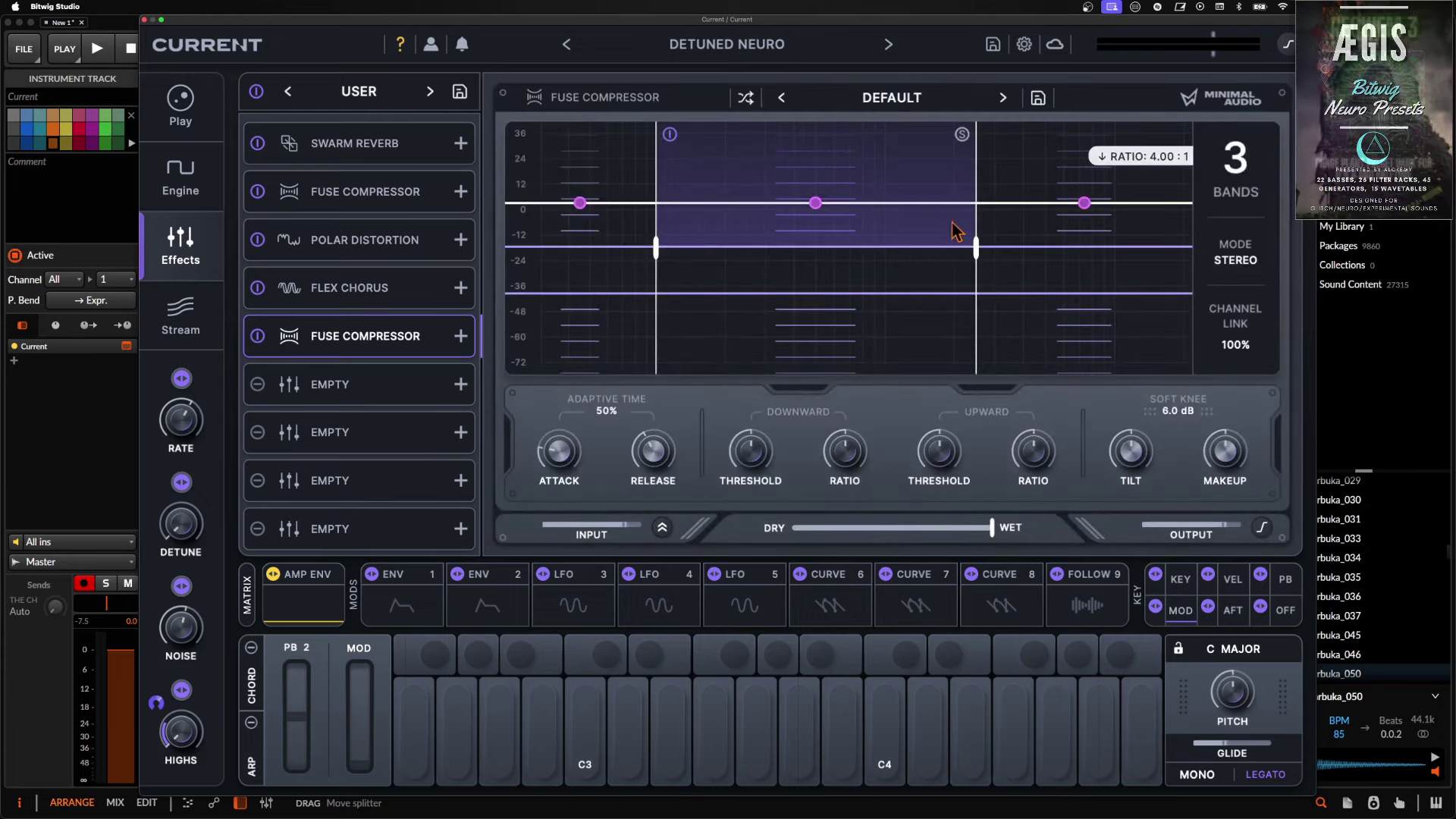
left_click(357, 384)
left_click(1076, 331)
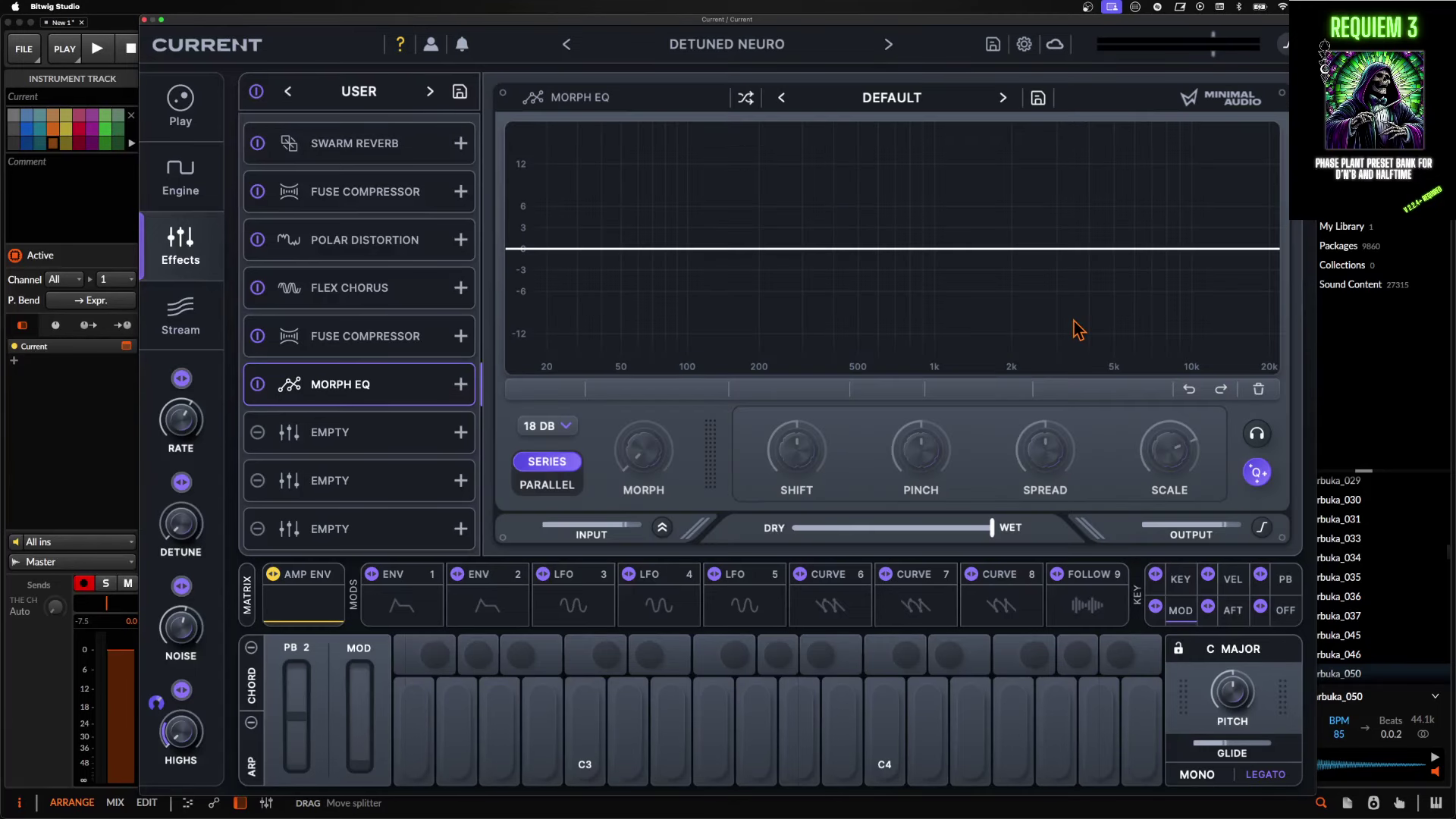
left_click(545, 485)
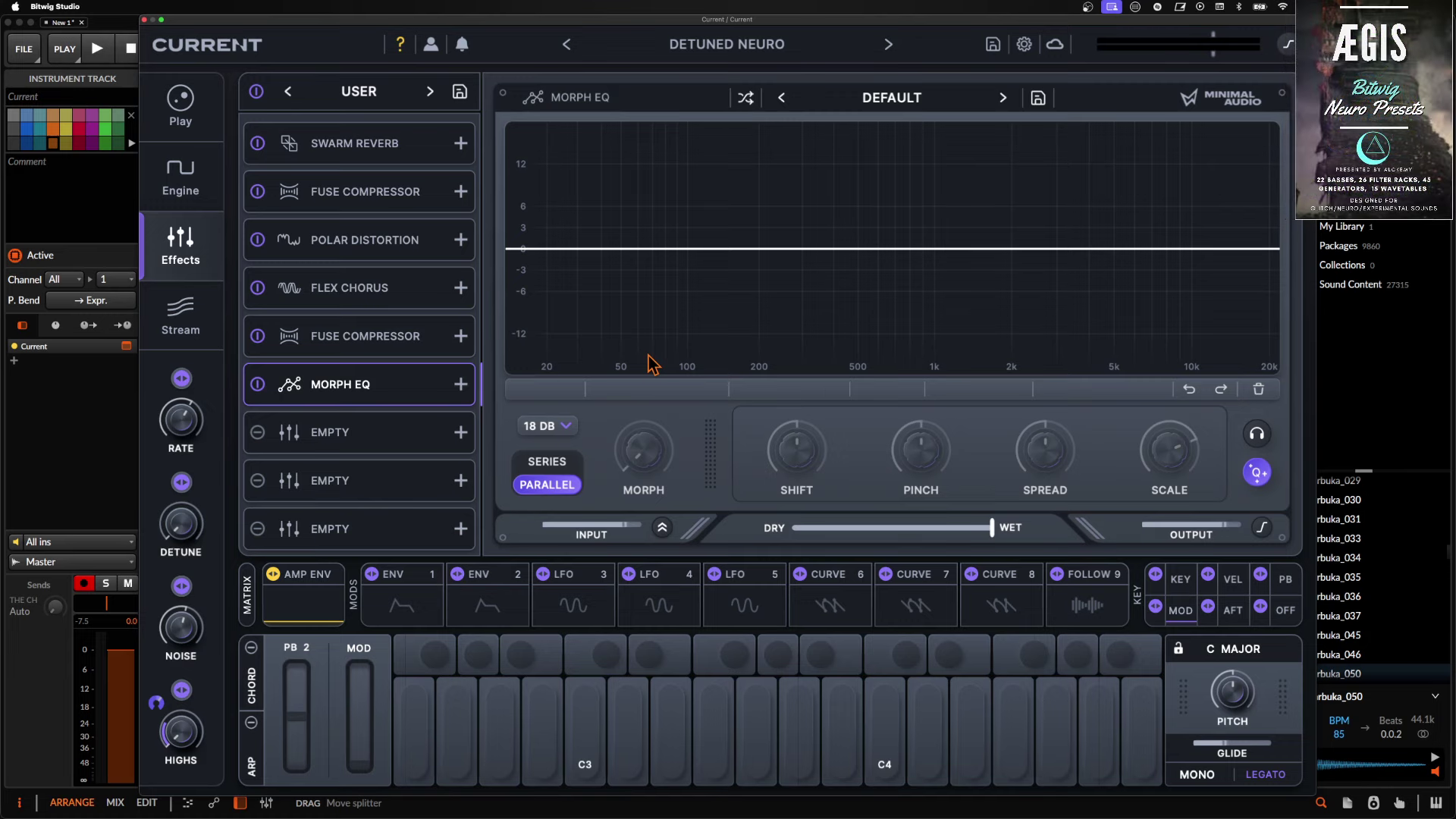
Drag the Play page orb pucks to Rate 81%, Detune 63%, Noise 30%, Highs 86%, then view Engine.
left_click(191, 120)
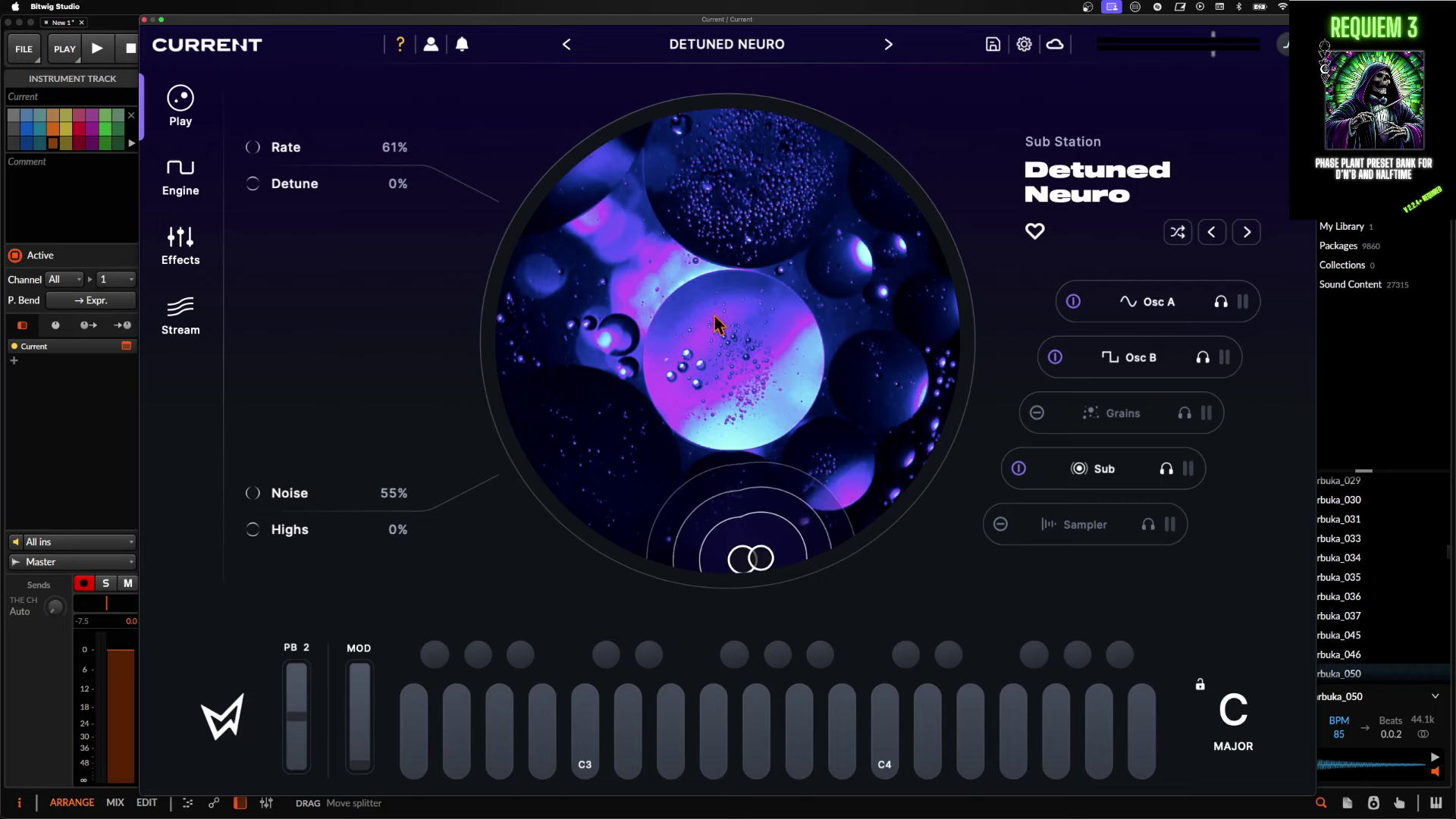
left_click_drag(760, 559, 860, 290)
left_click_drag(744, 561, 649, 187)
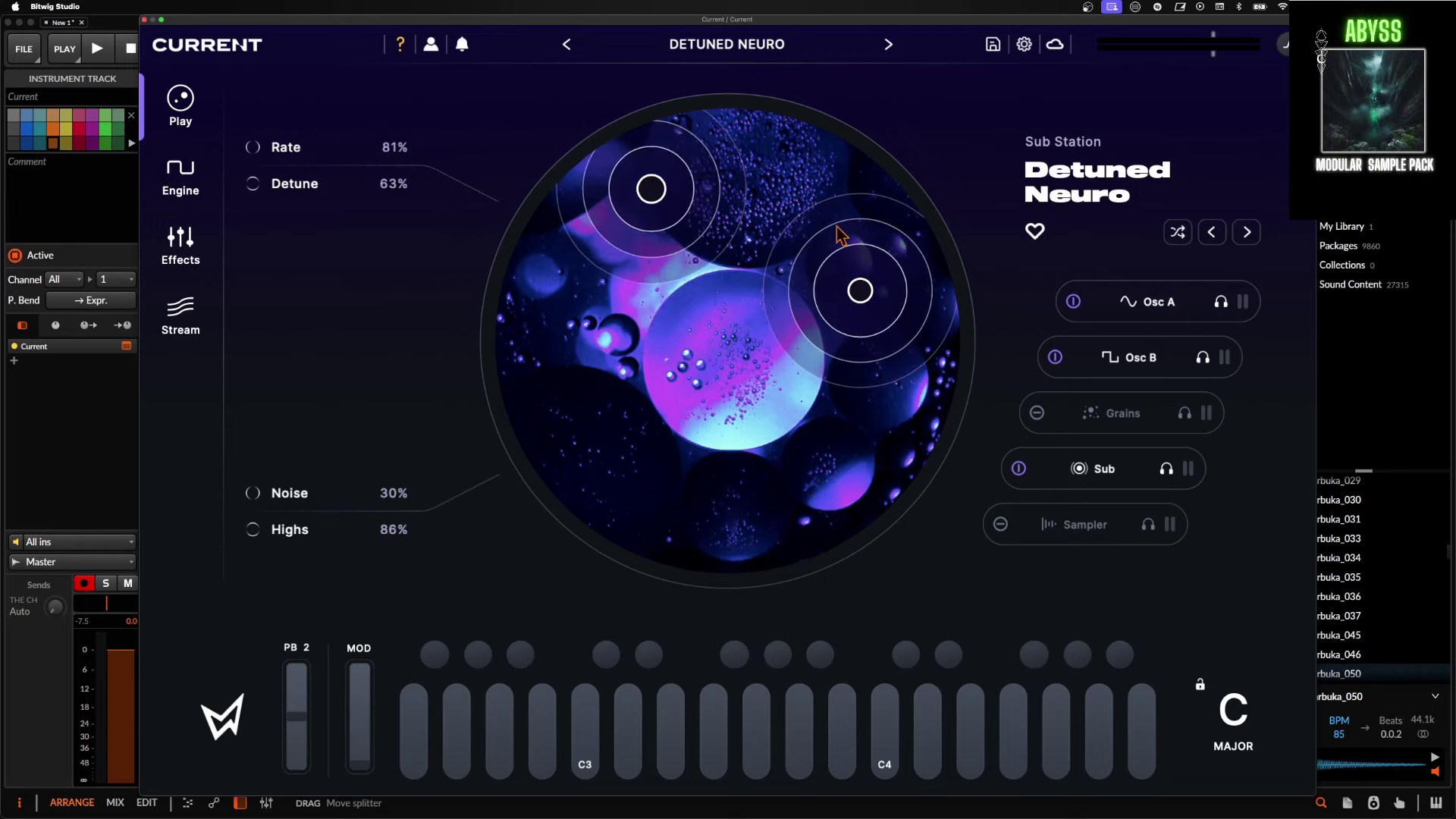
left_click(176, 165)
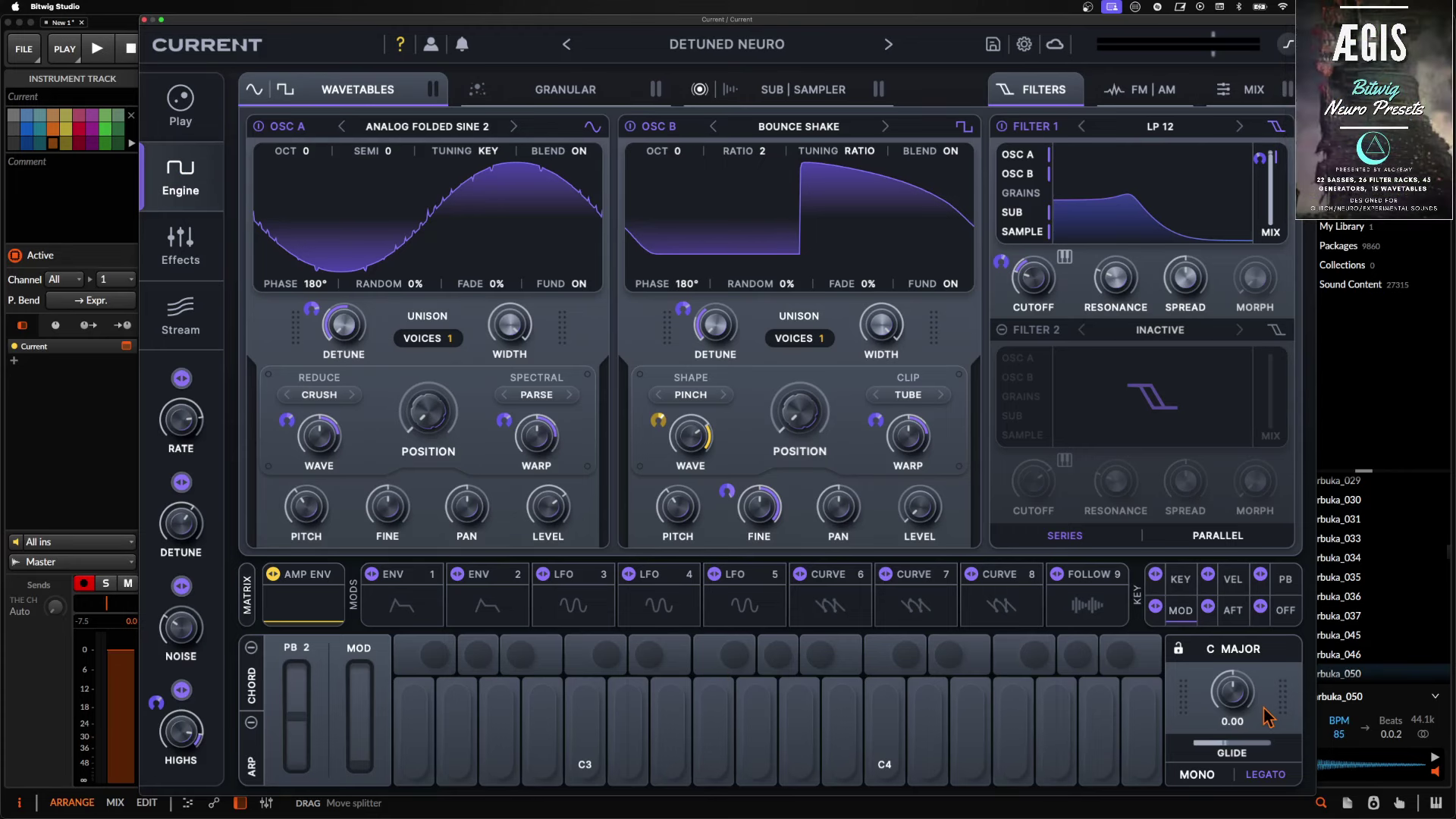
Pick Phrygian from the scale menu so the keyboard plays C Phrygian instead of C Major.
left_click(1230, 650)
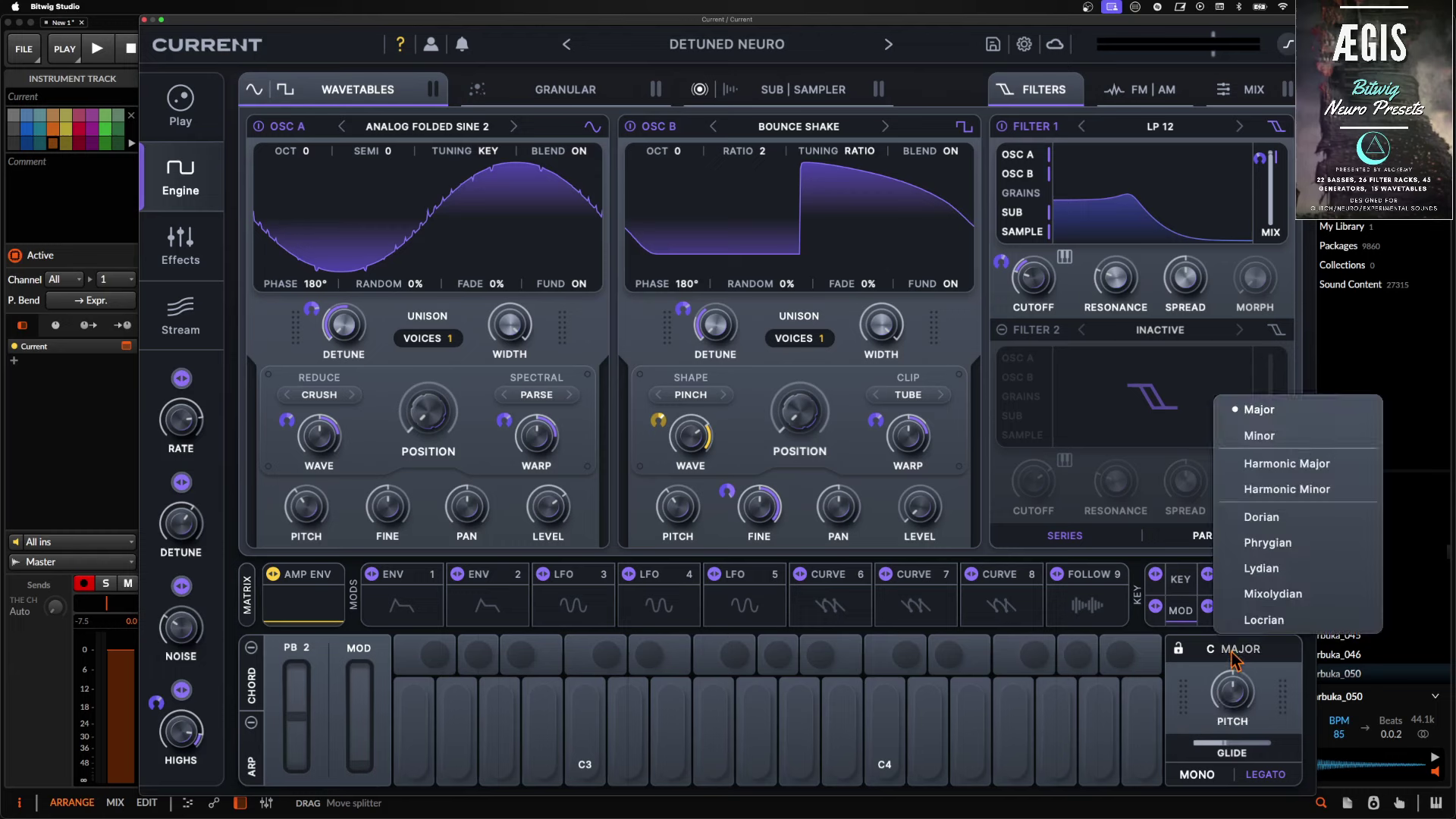
left_click(1267, 543)
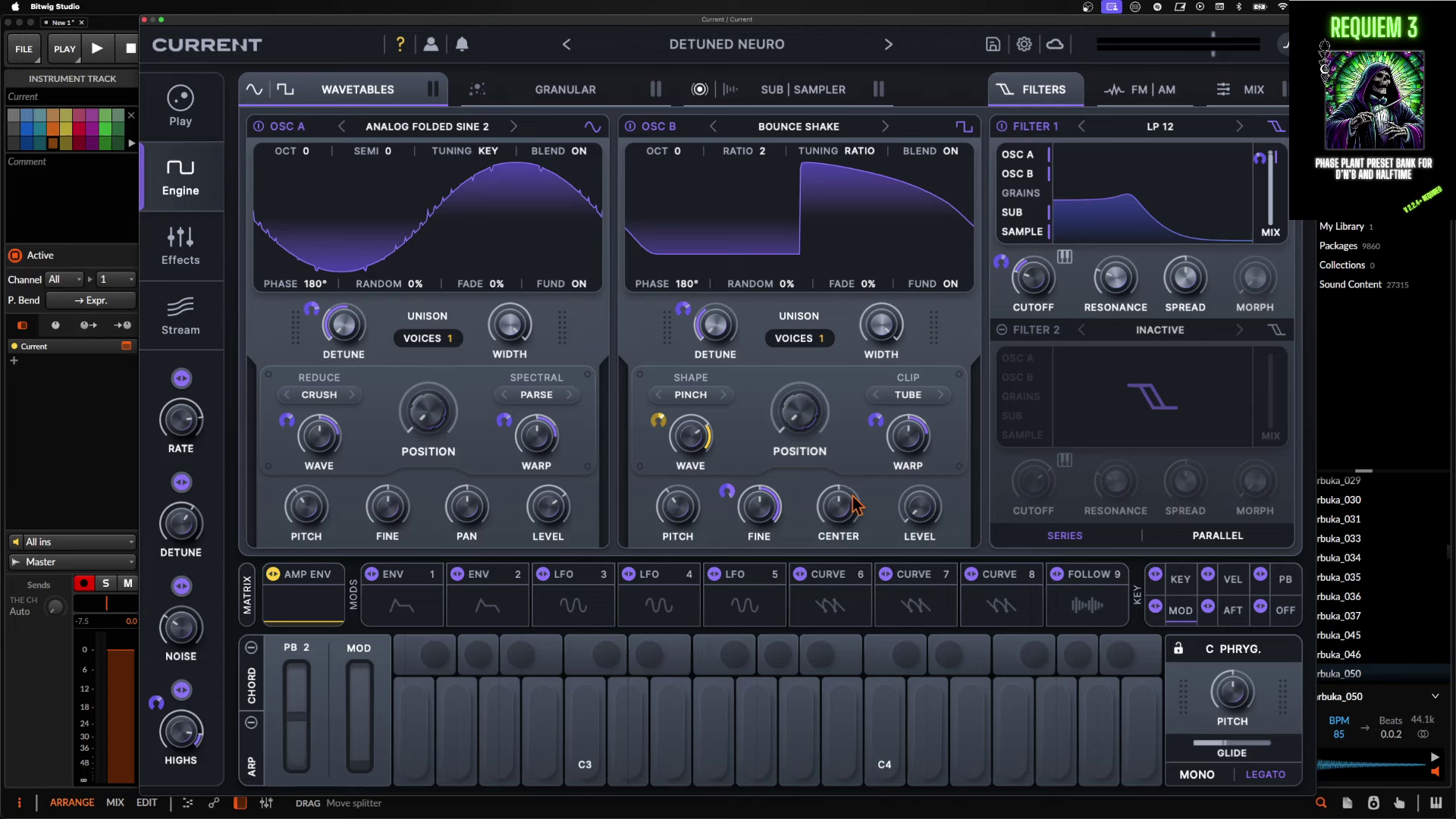
Browse filter 1's type categories, keeping LP 12, then display the FM | AM routing page.
left_click(1163, 128)
mouse_move(1168, 154)
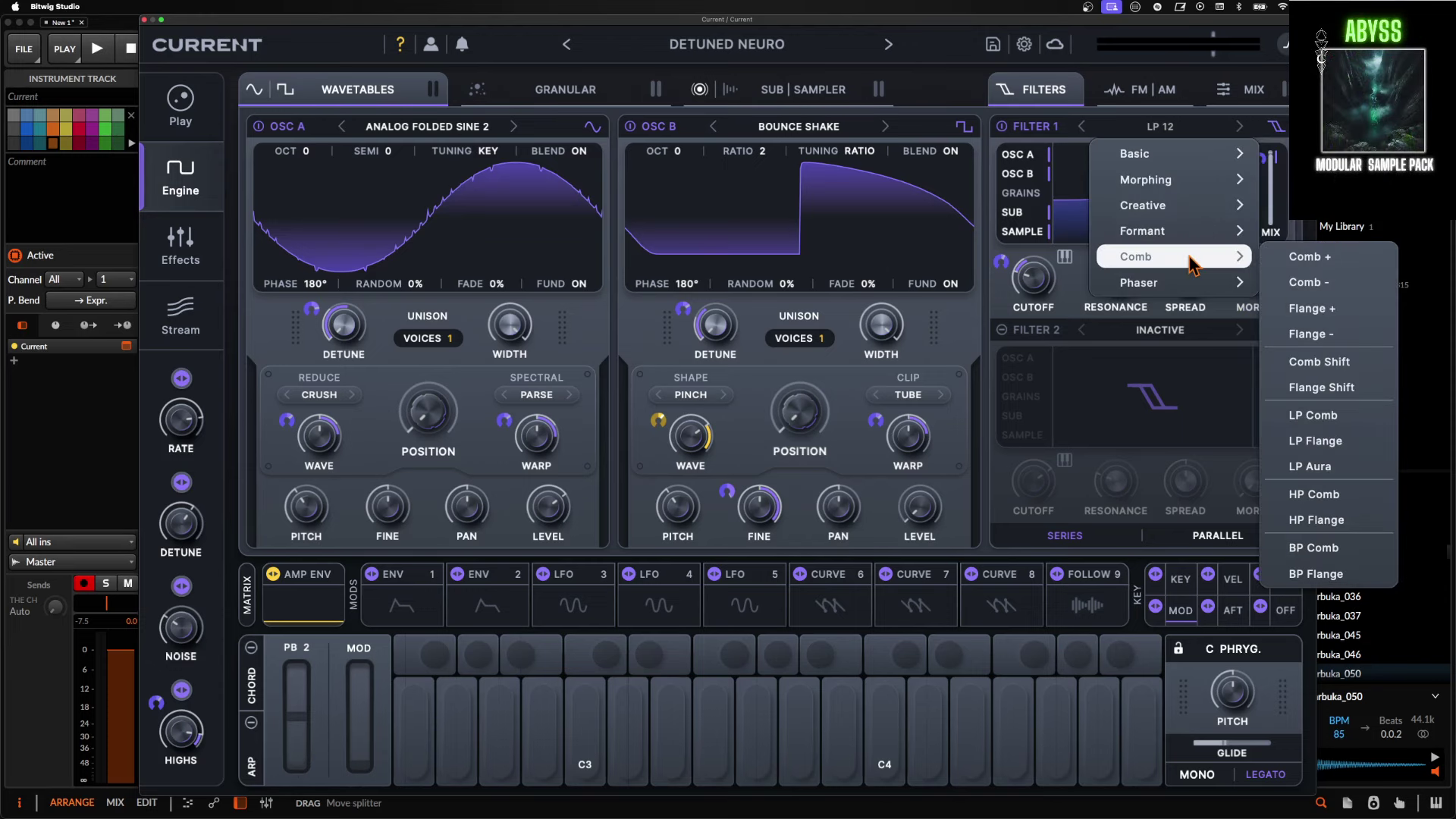
mouse_move(1196, 244)
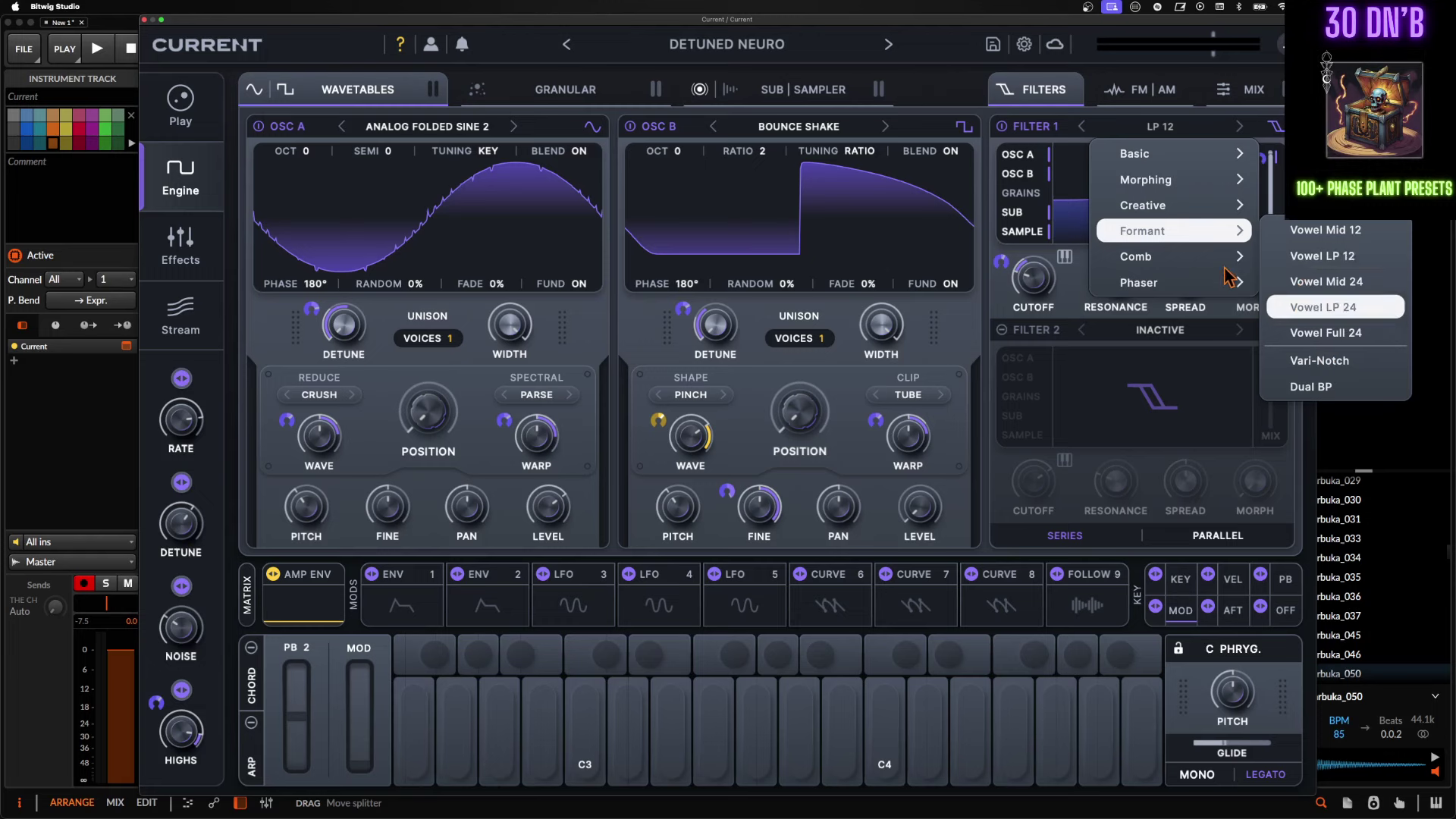
mouse_move(1171, 211)
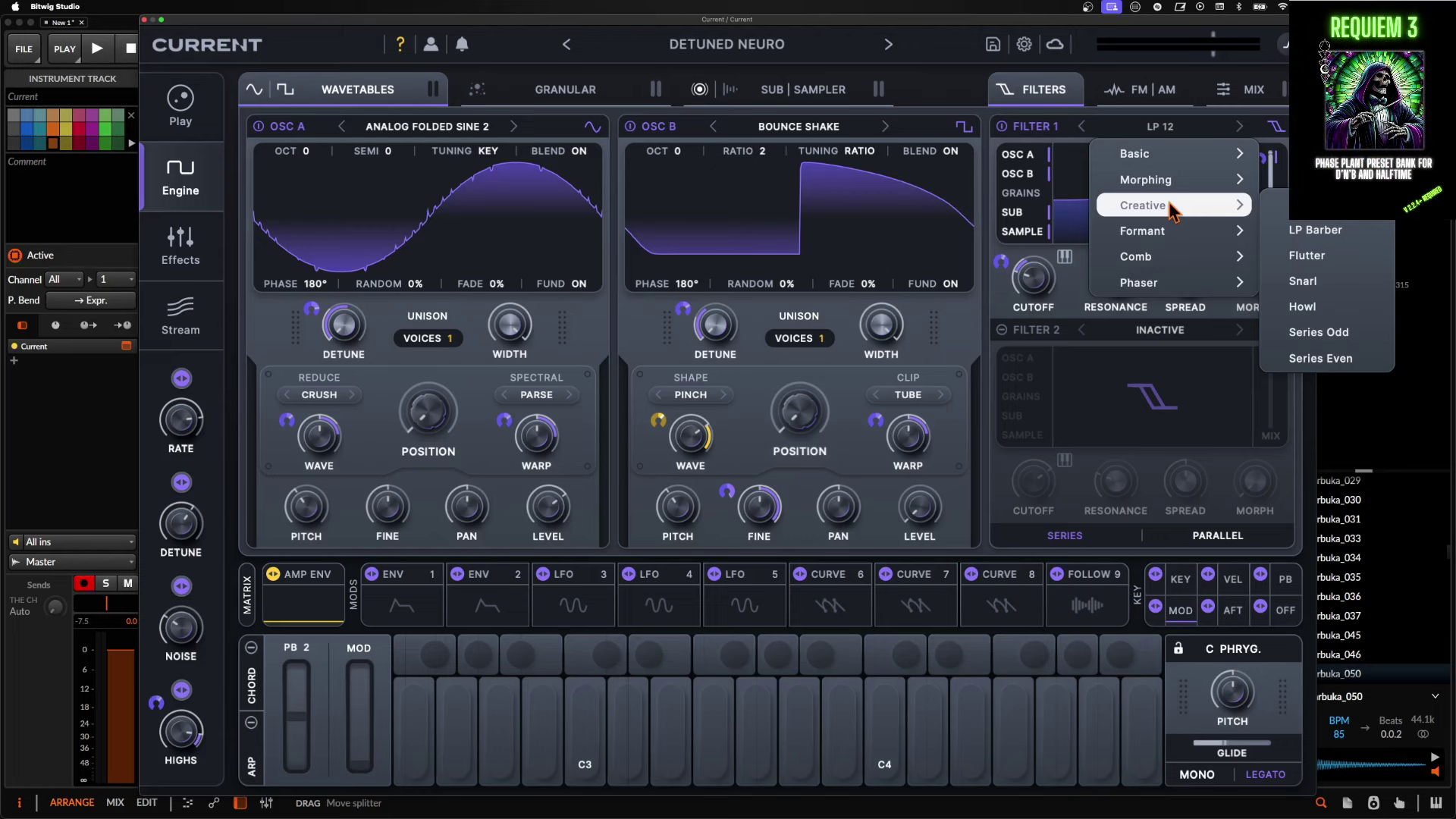
left_click(1152, 104)
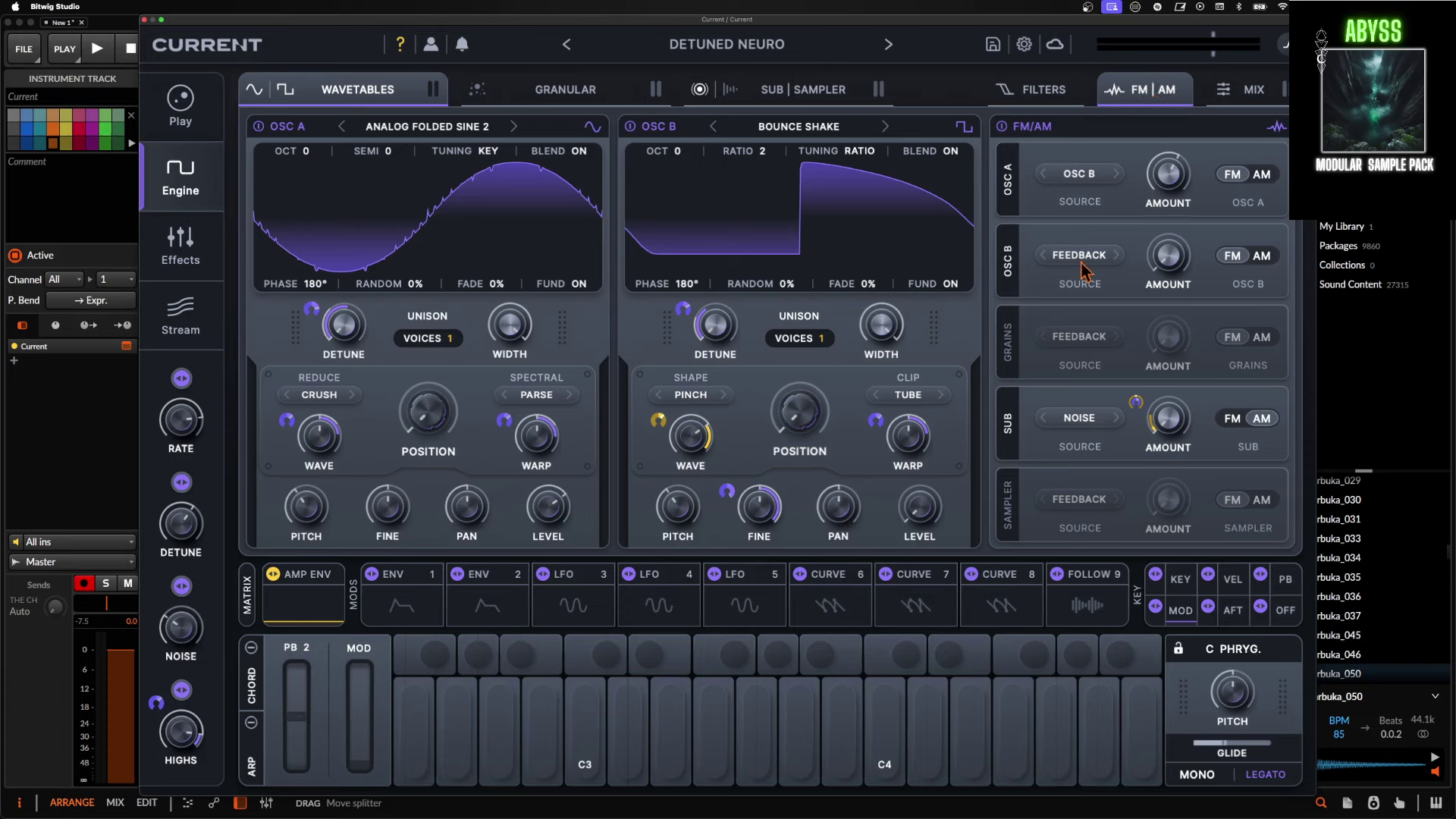
View the oscillator mixer on the MIX tab, then return to the Effects chain with the parallel Morph EQ.
left_click(1244, 89)
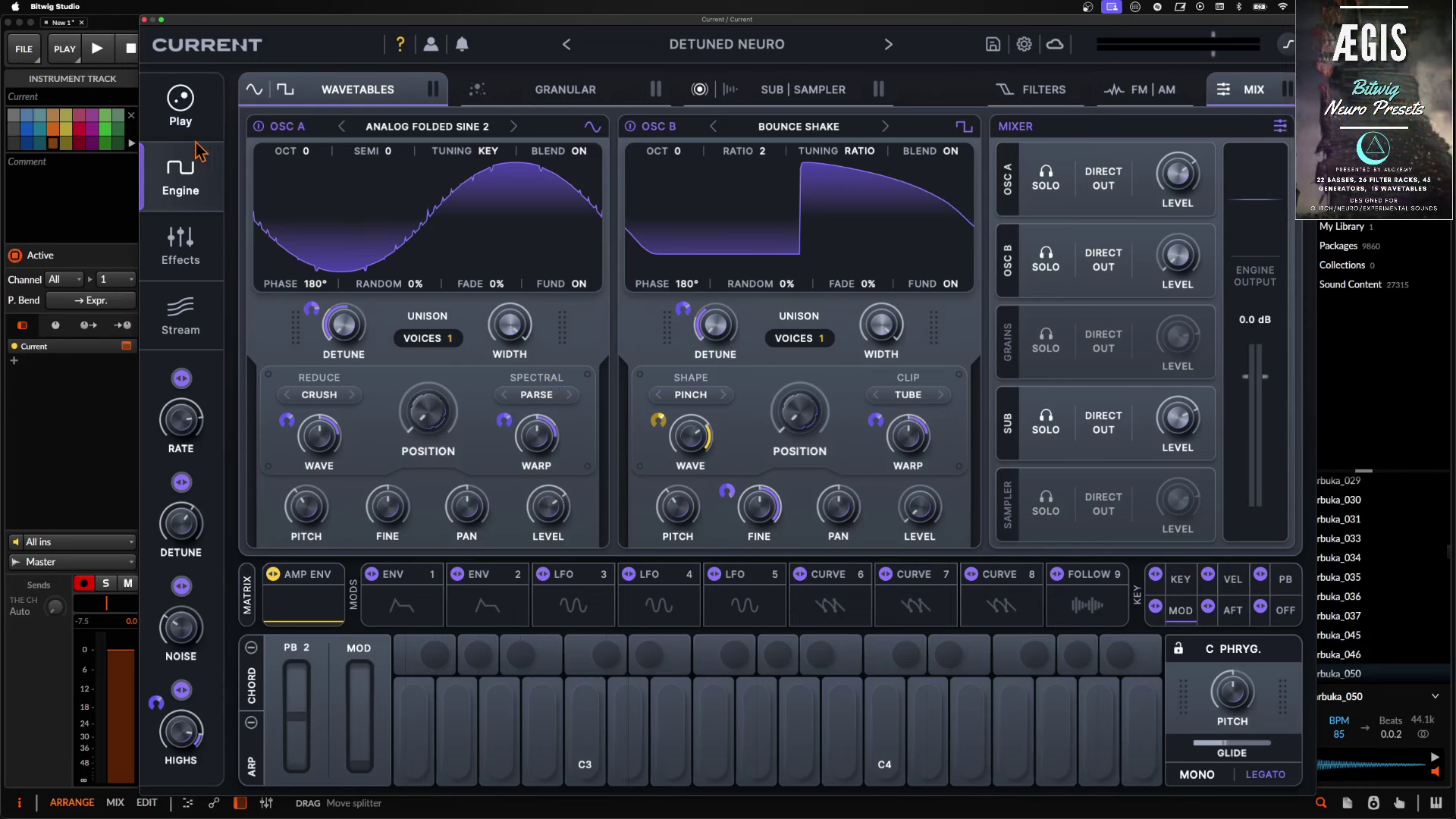
left_click(180, 250)
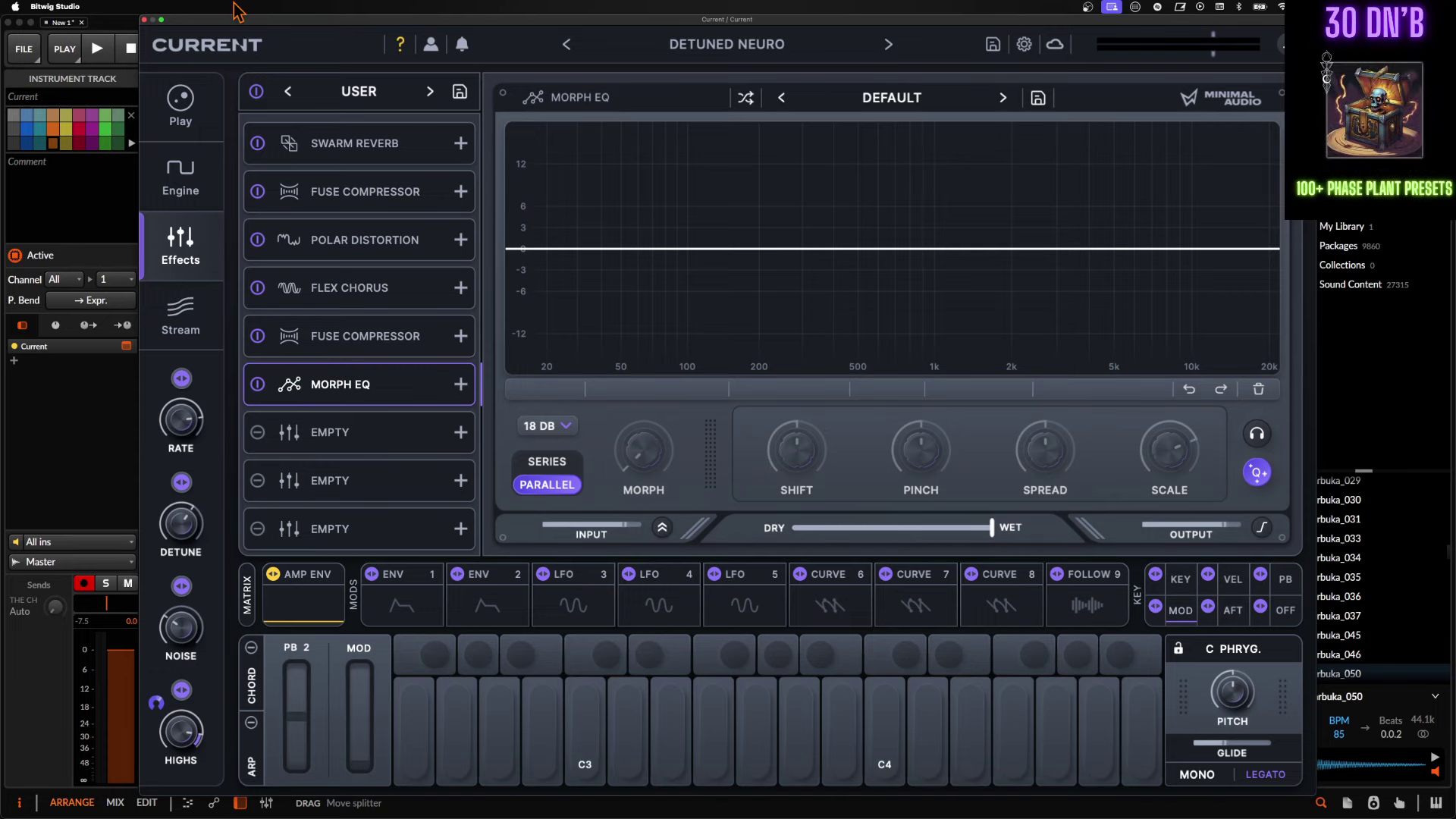
Close Current, move Phase Plant to the top-left, and open Lane 1's effect picker.
left_click(145, 22)
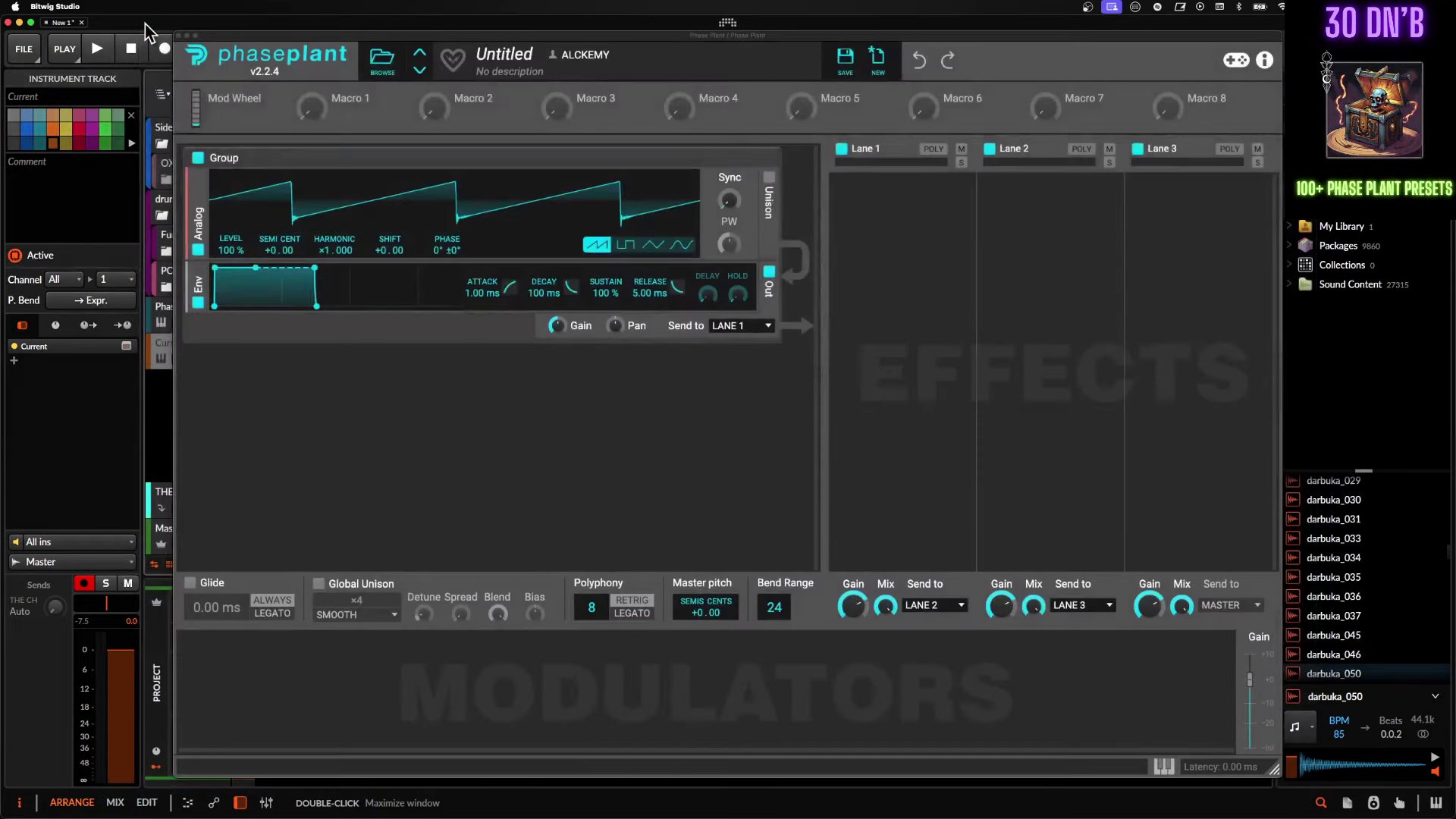
left_click_drag(561, 33, 388, 16)
left_click(734, 261)
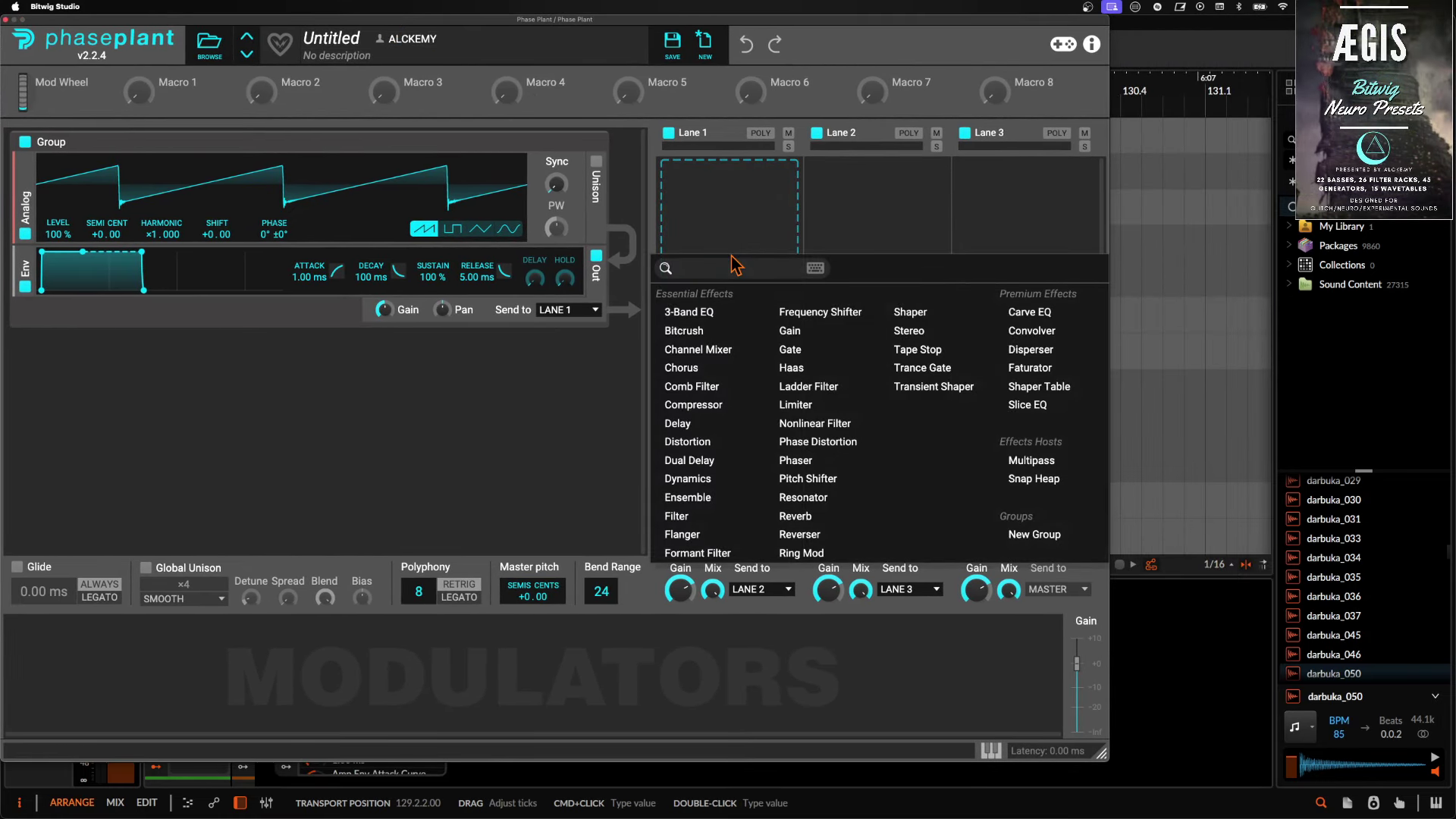
left_click(756, 224)
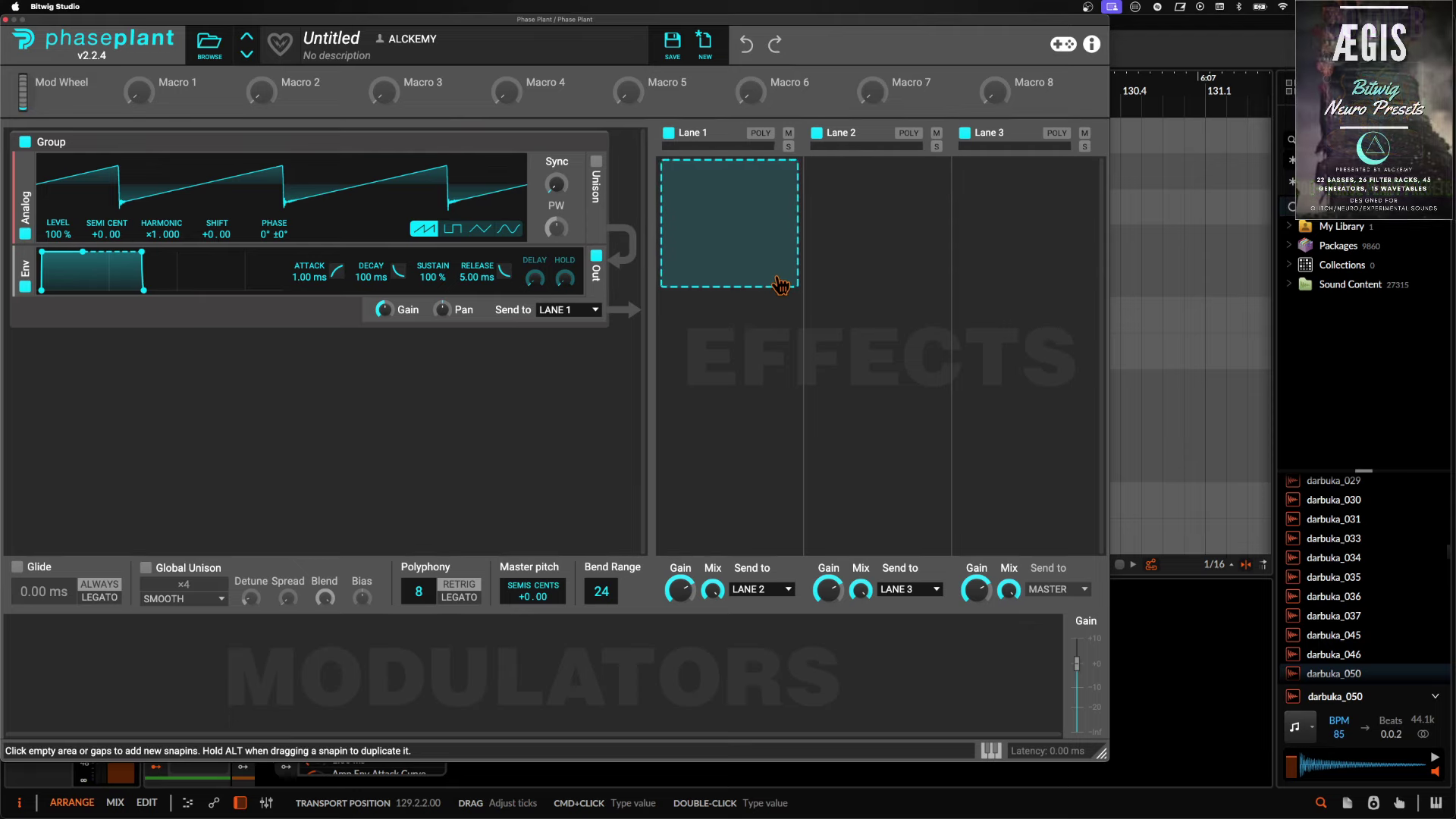
left_click(712, 224)
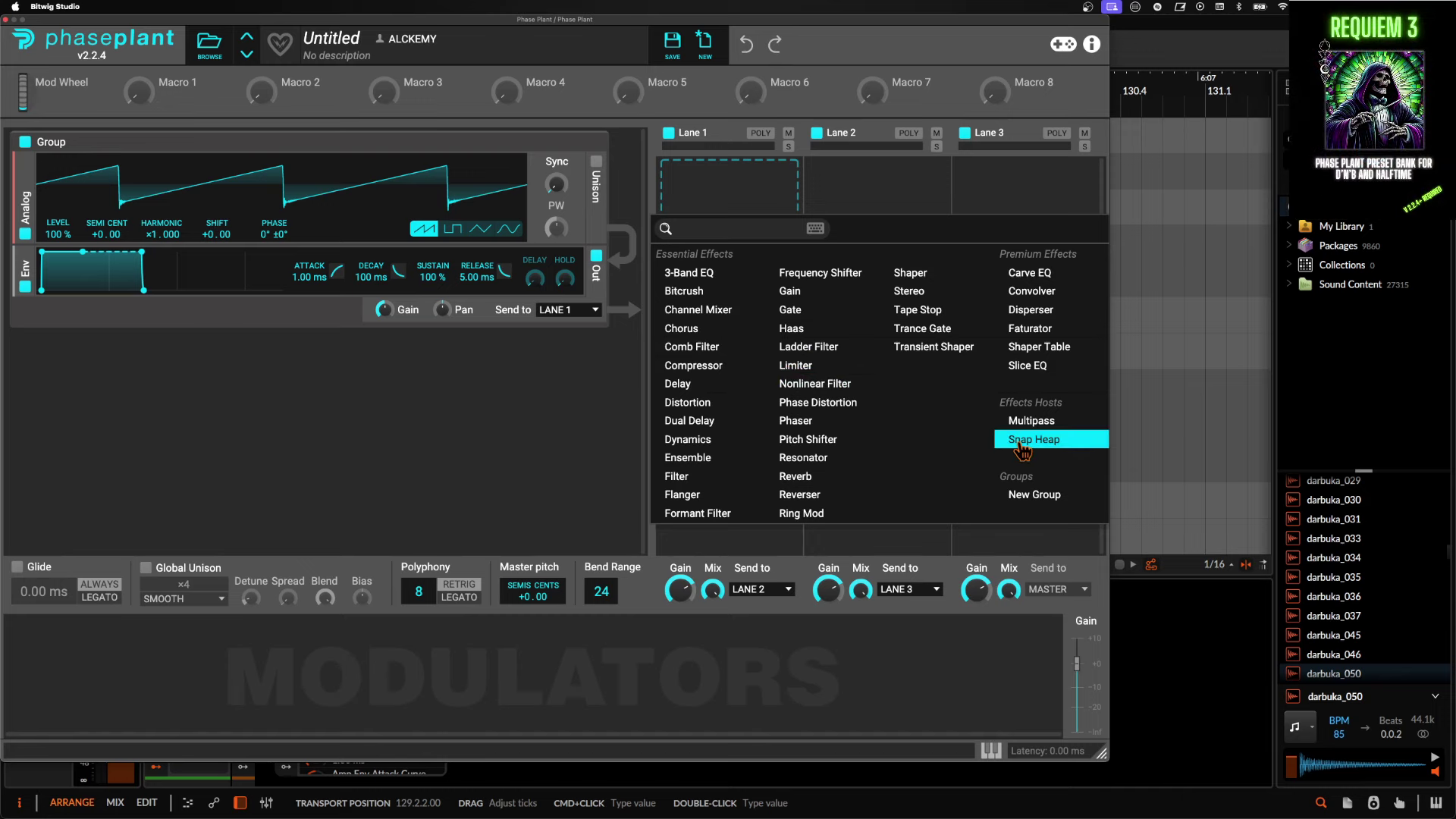
left_click(735, 201)
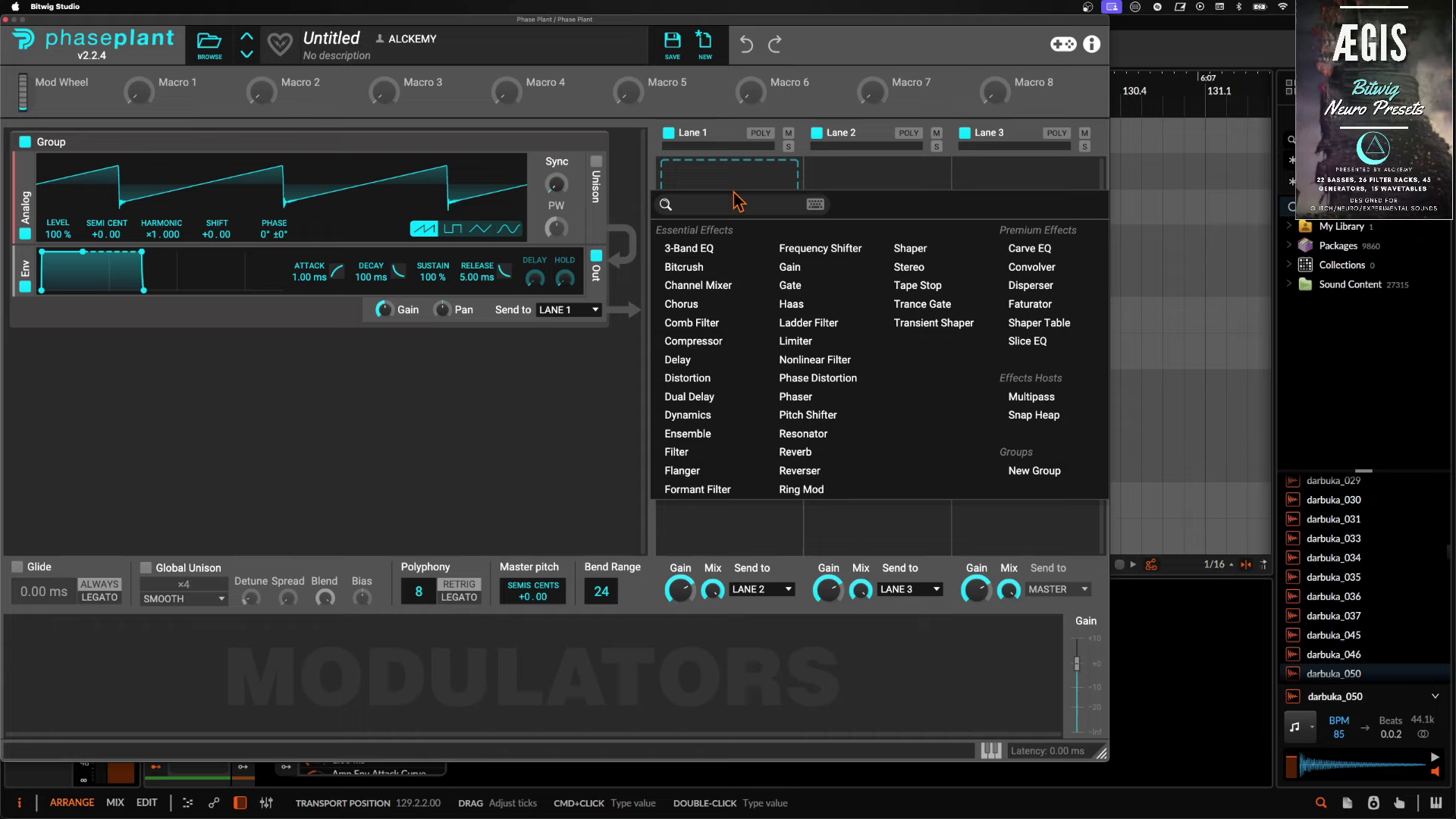
Add a Multipass to Phase Plant's Lane 1 and load the user preset ALCKEM TT.
left_click(1040, 396)
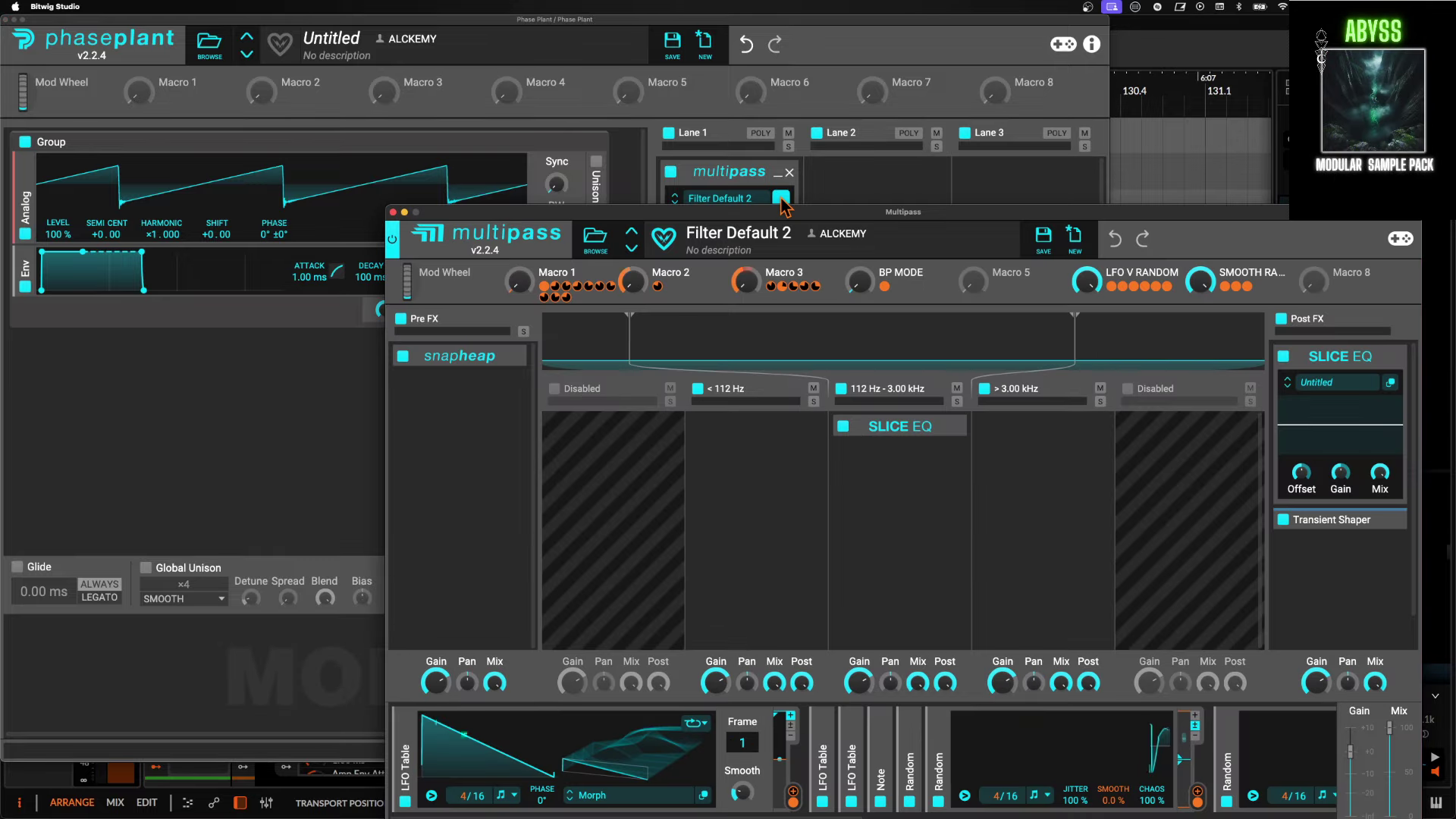
left_click(781, 199)
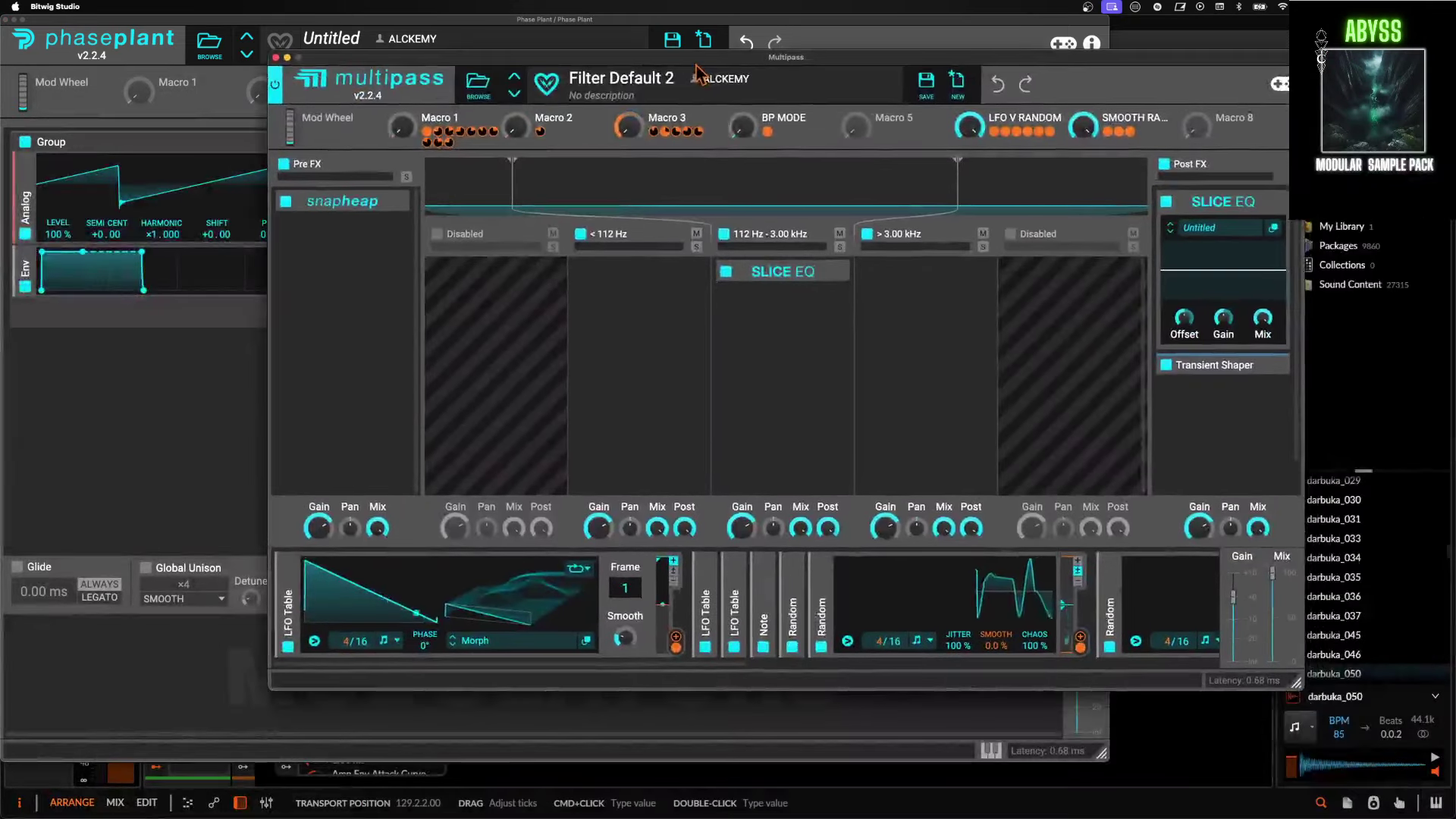
left_click(478, 85)
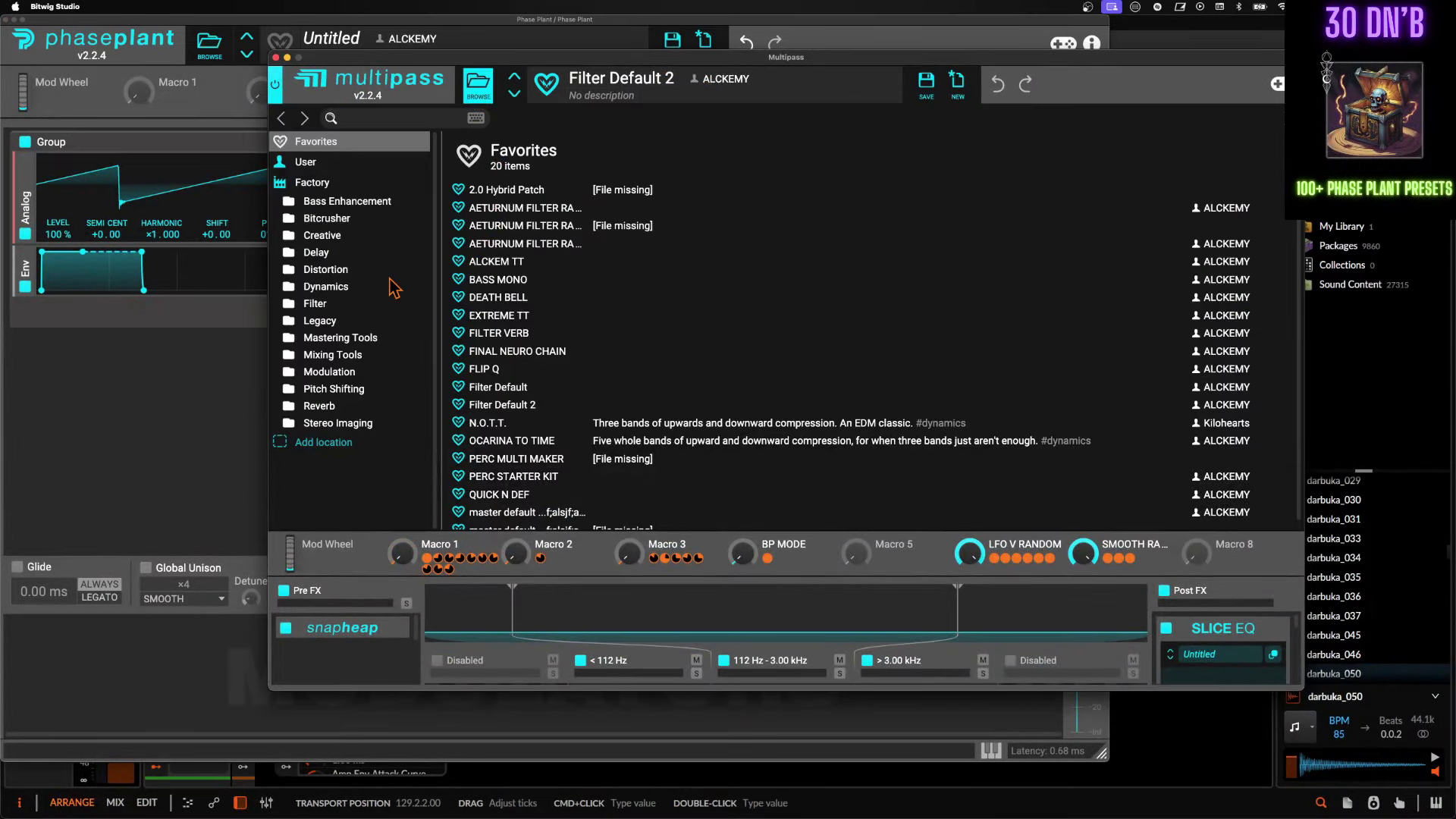
left_click(326, 162)
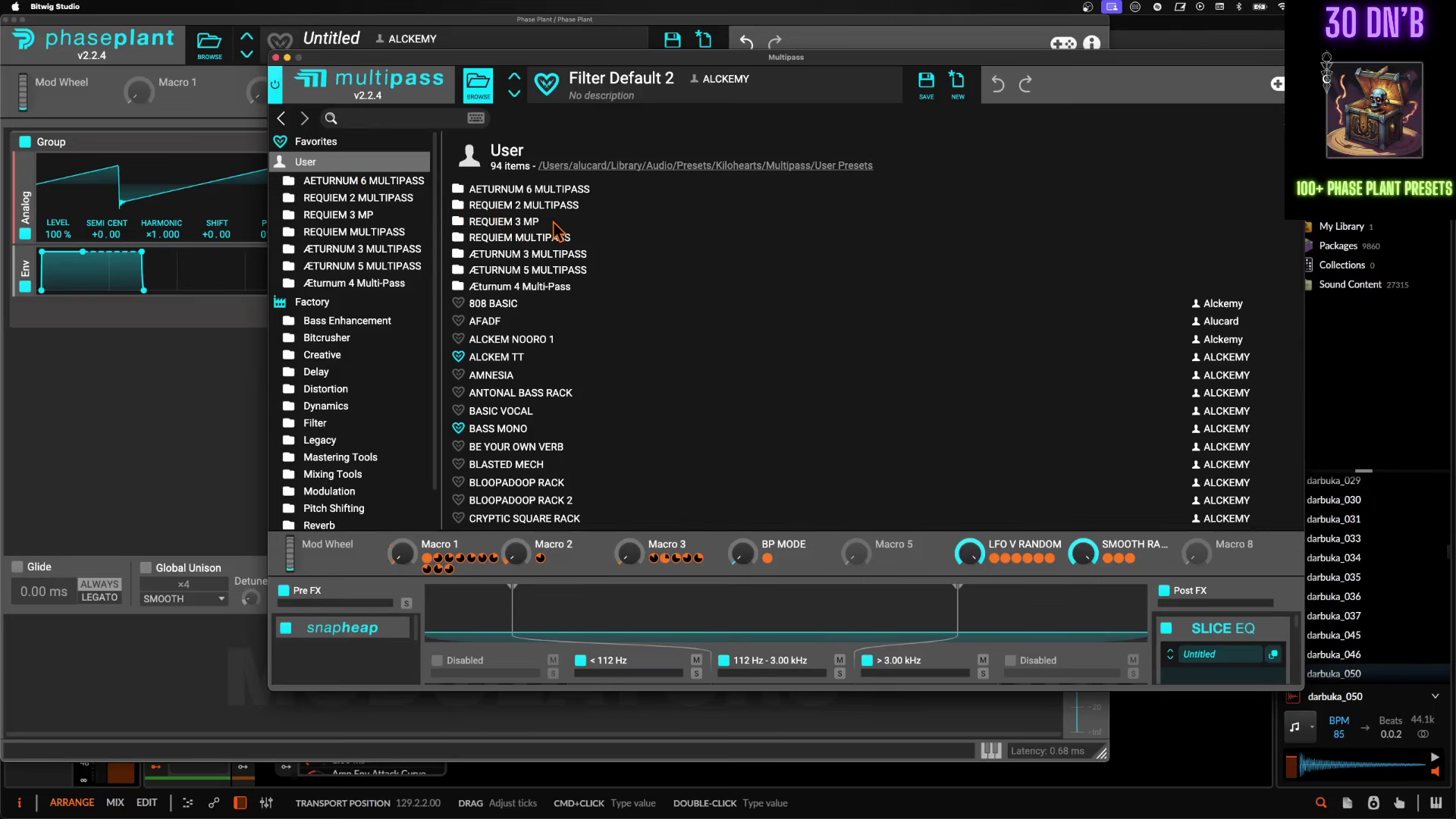
double_click(503, 358)
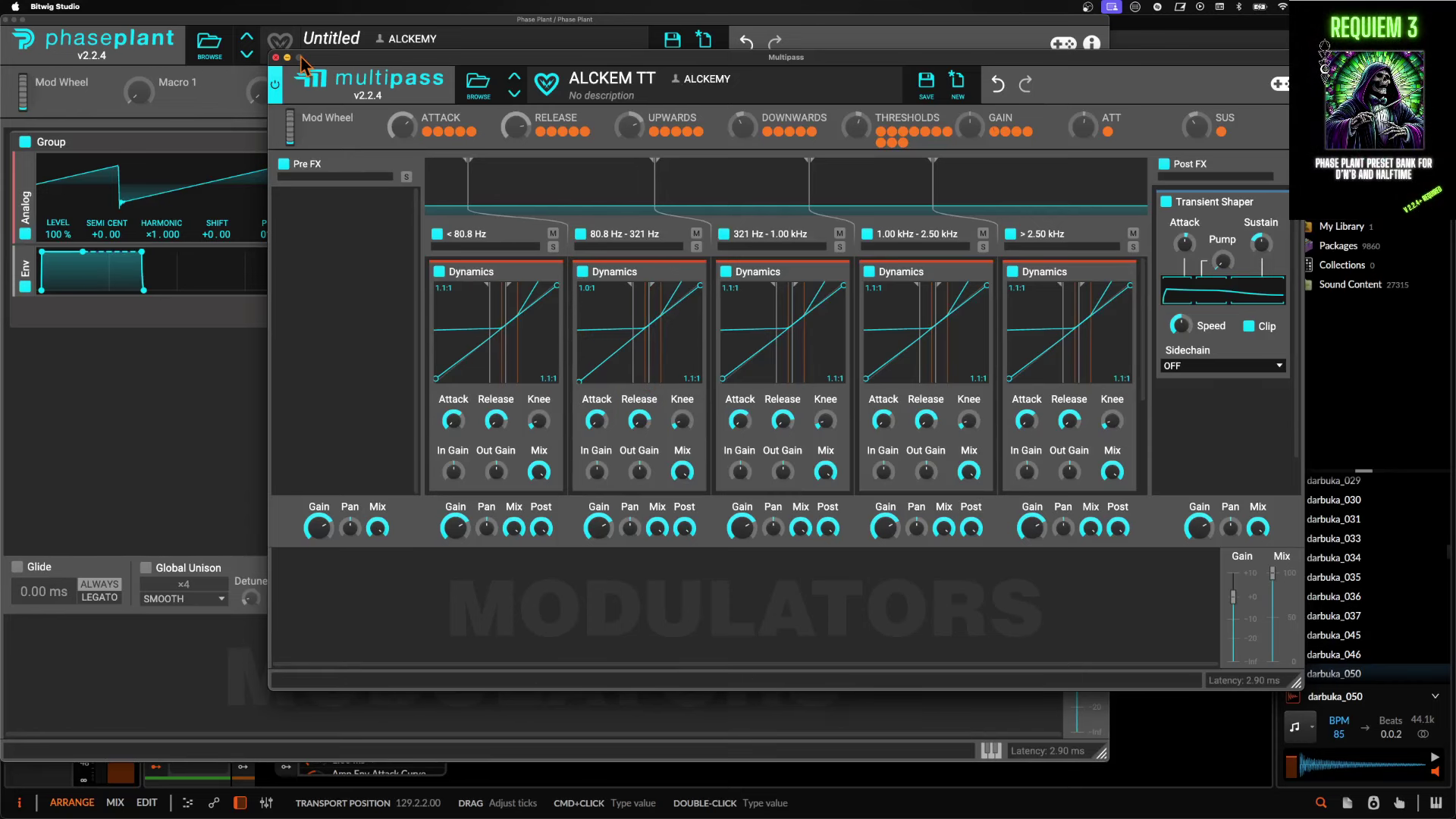
Lower the ALCKEM TT mix and assign Macro 1 to modulate its ATT amount.
left_click(276, 58)
left_click_drag(758, 445, 759, 463)
left_click_drag(165, 99, 701, 416)
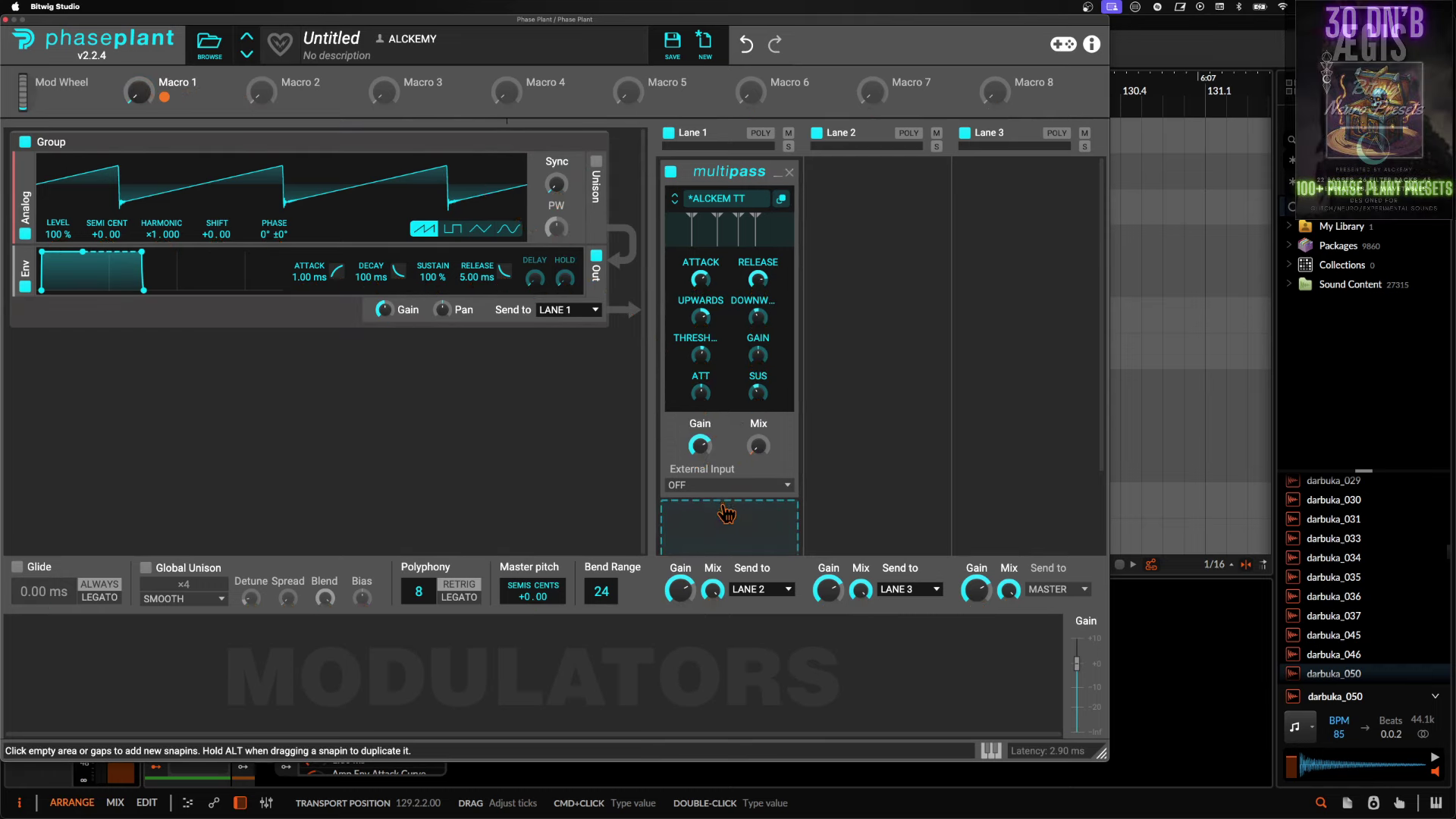
Add a second Multipass above ALCKEM TT in Lane 1 and load the FIRE STARTER preset.
left_click(761, 525)
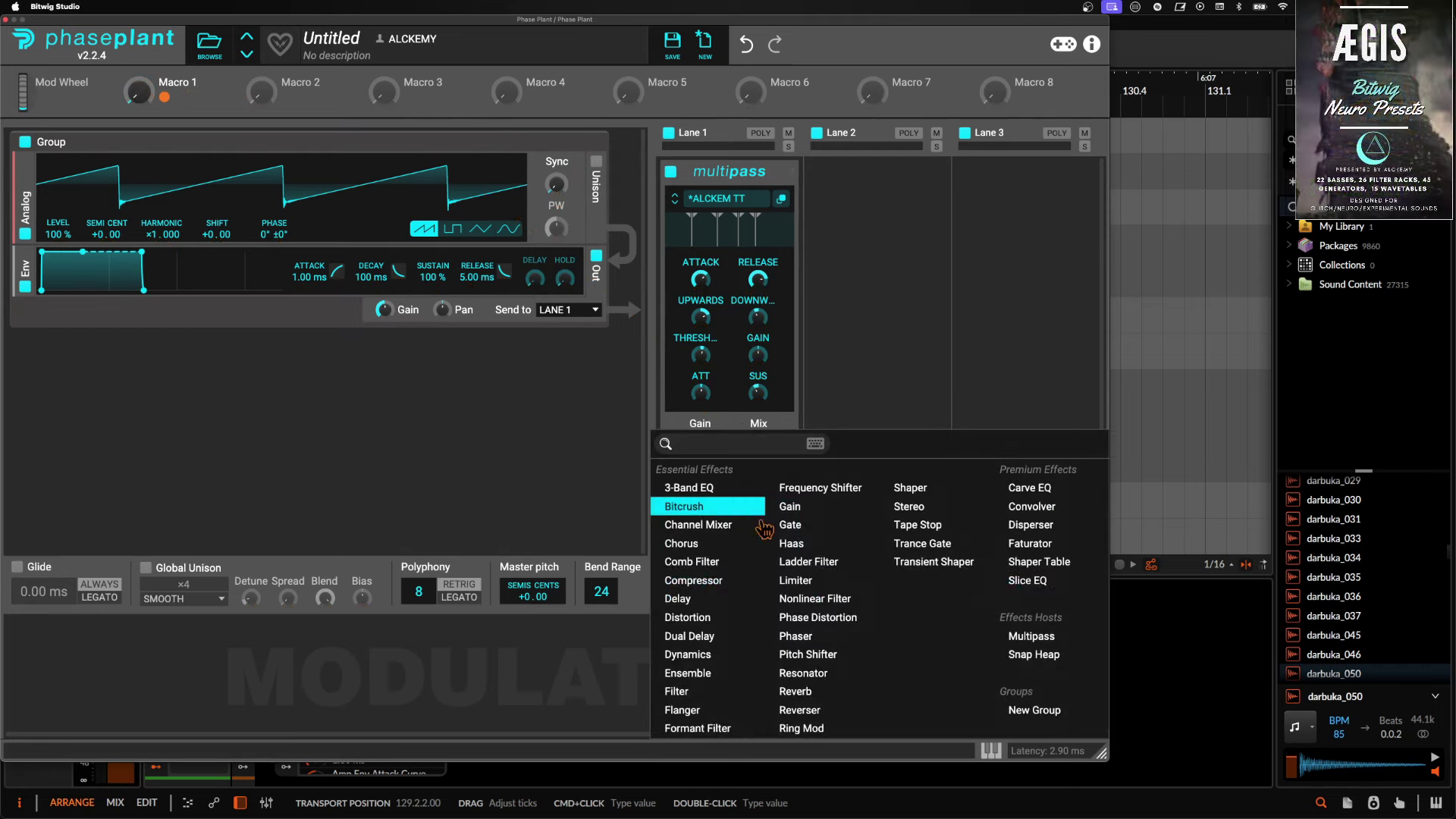
left_click(1040, 637)
left_click_drag(692, 502, 751, 216)
left_click(751, 213)
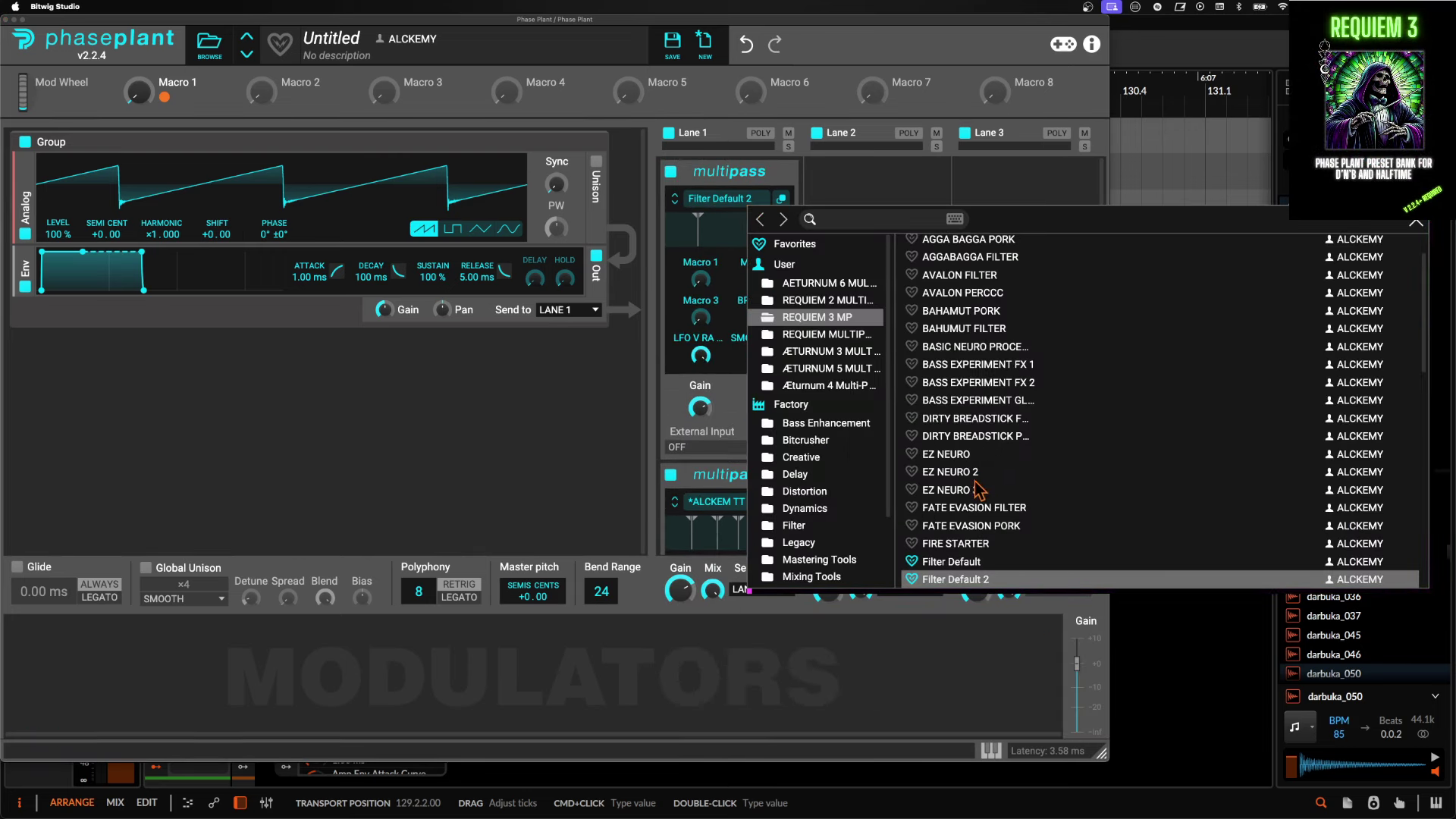
scroll(927, 402, "down", 3)
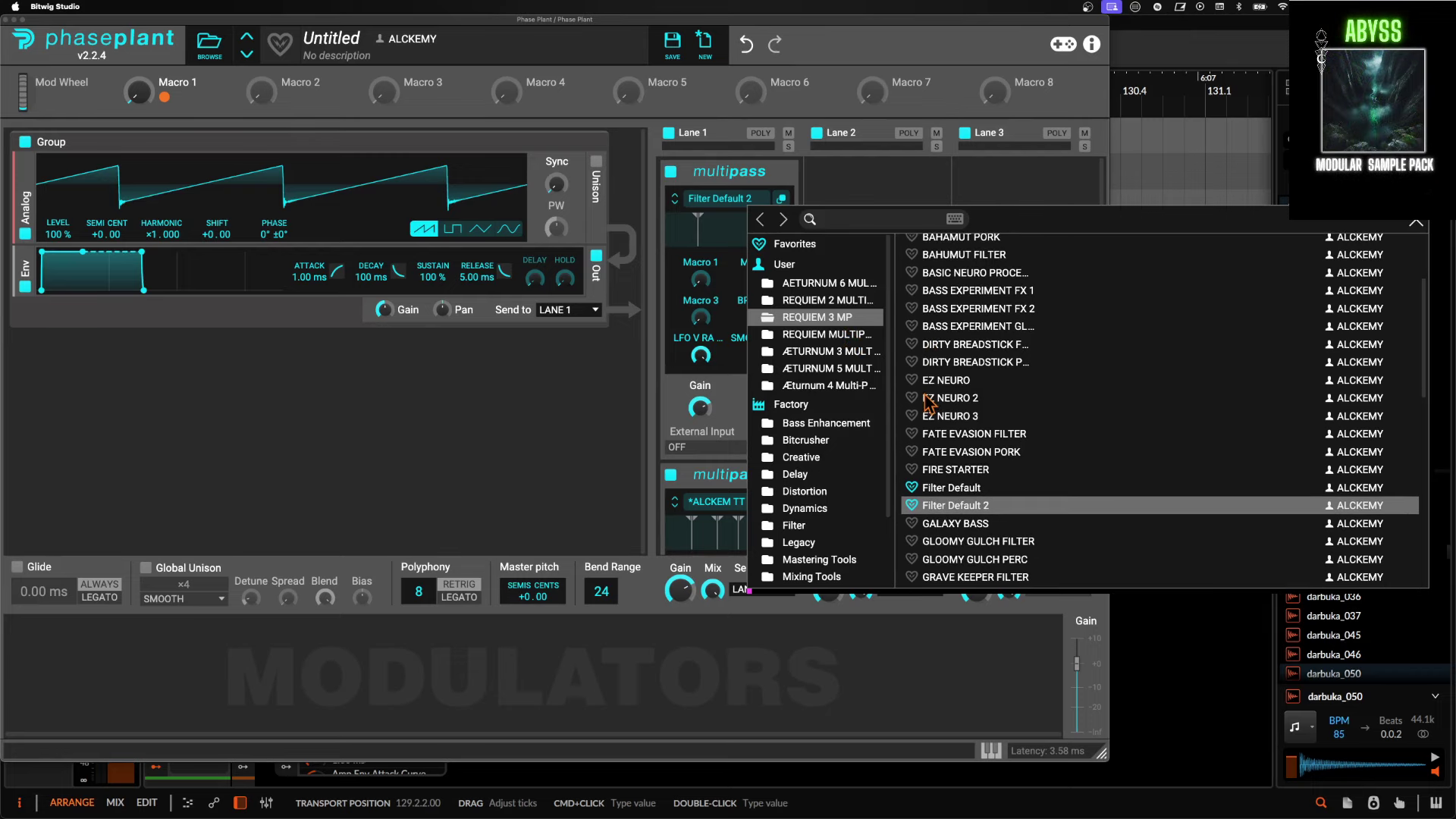
double_click(949, 470)
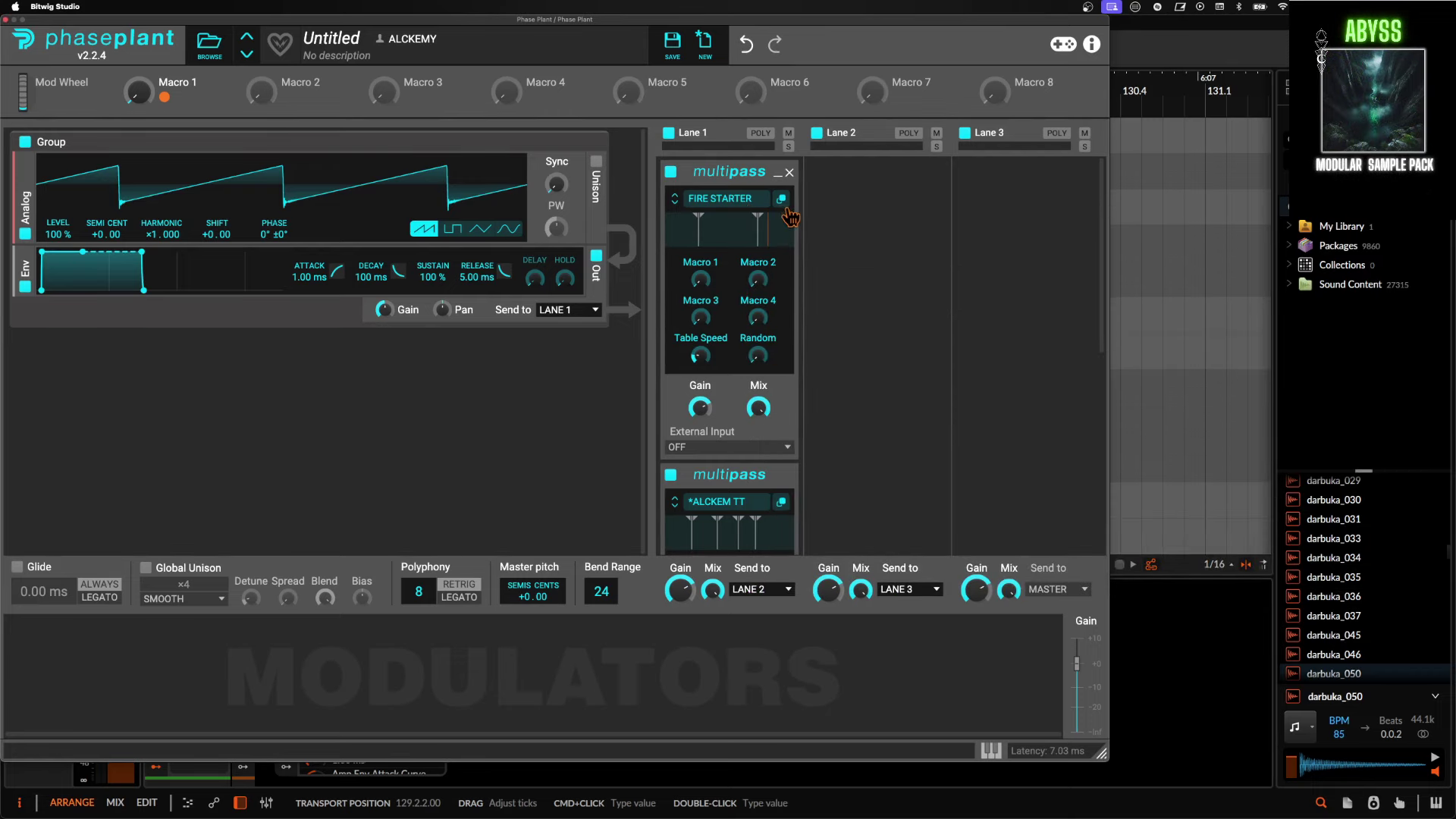
Move a Pre FX effect in FIRE STARTER into the >2.84 kHz band.
left_click(784, 201)
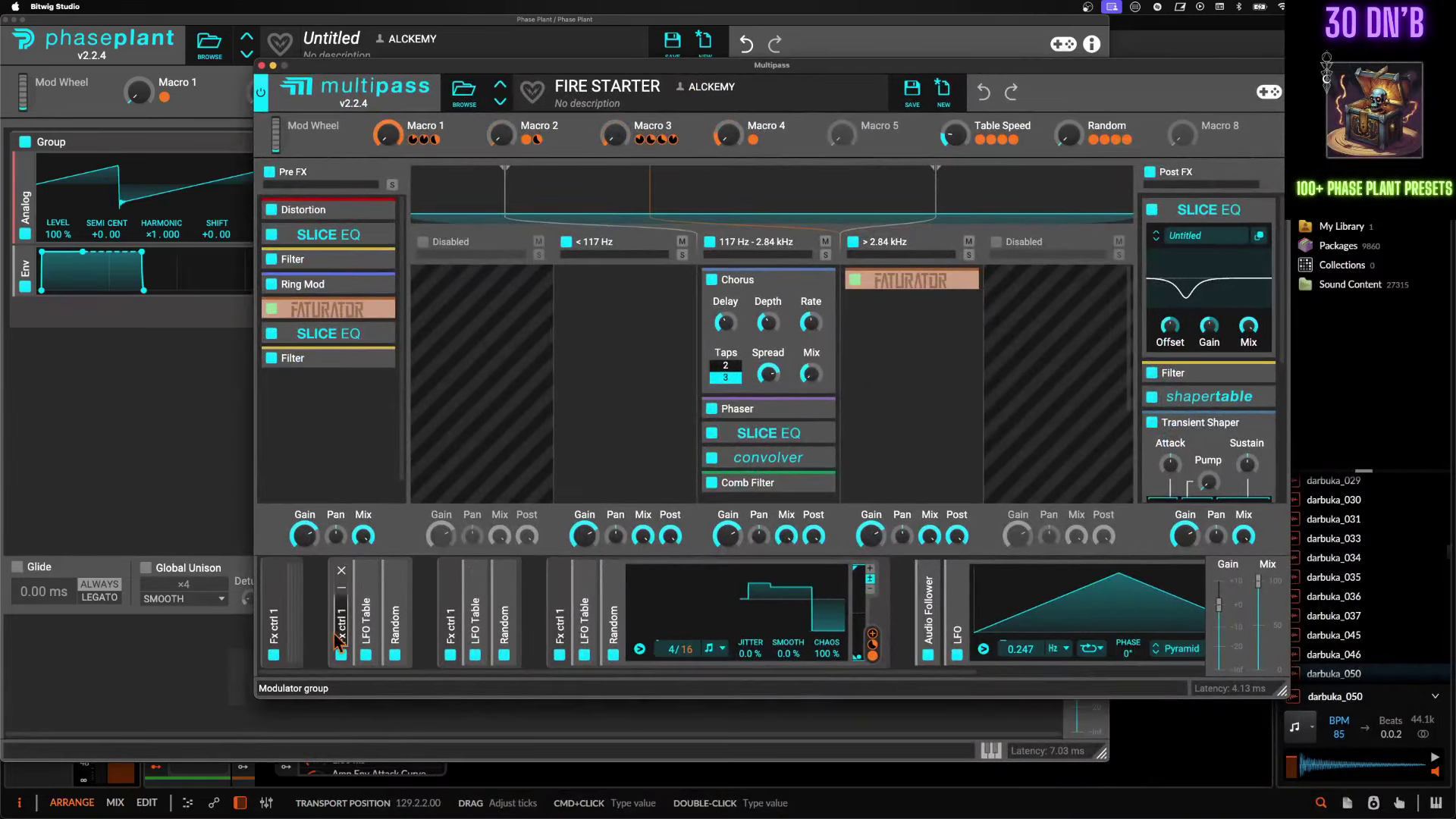
left_click_drag(291, 259, 862, 420)
left_click(262, 66)
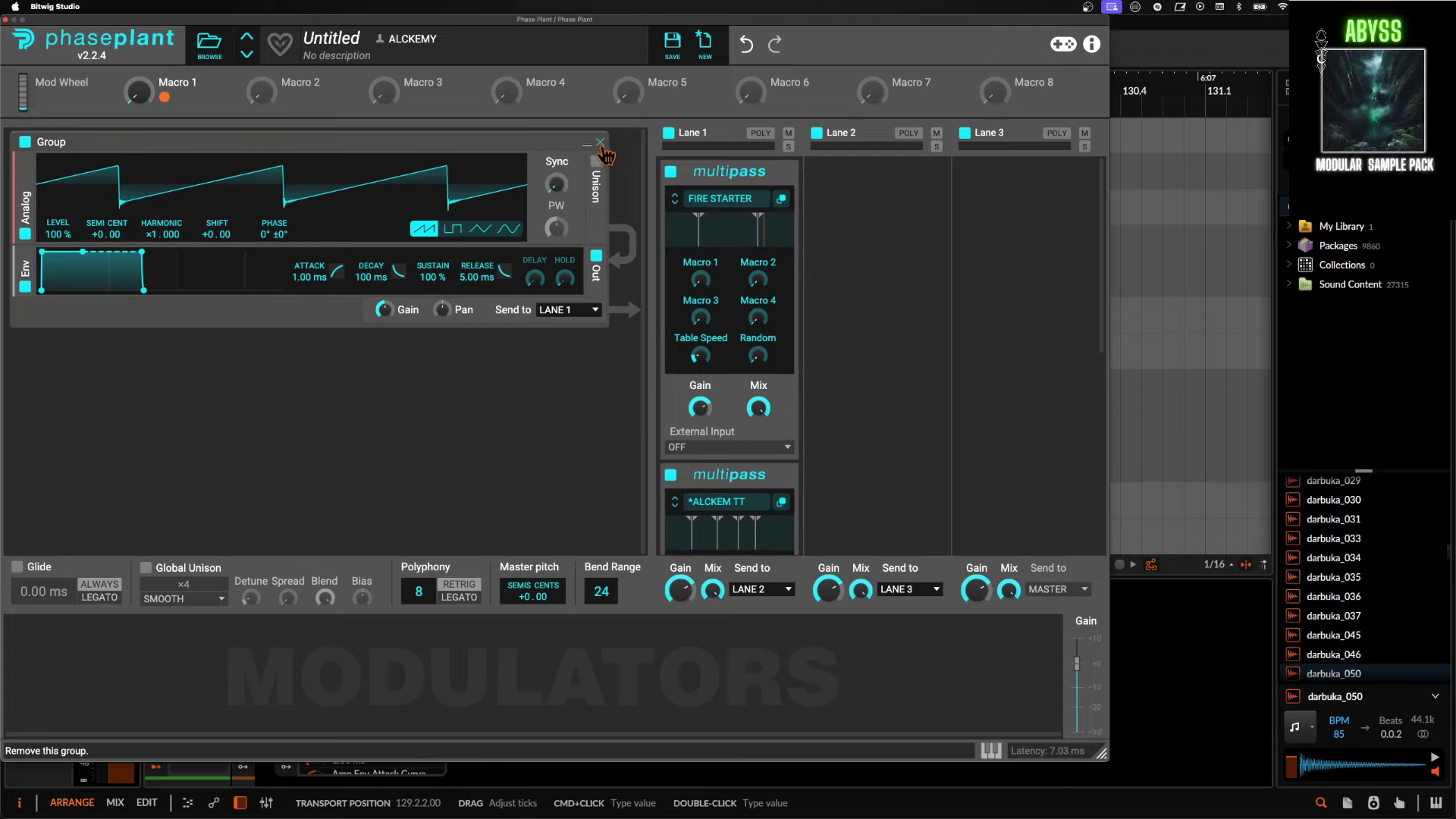
Replace the analog generator group with a Wavetable generator set to frame 67.
left_click(600, 141)
left_click(485, 158)
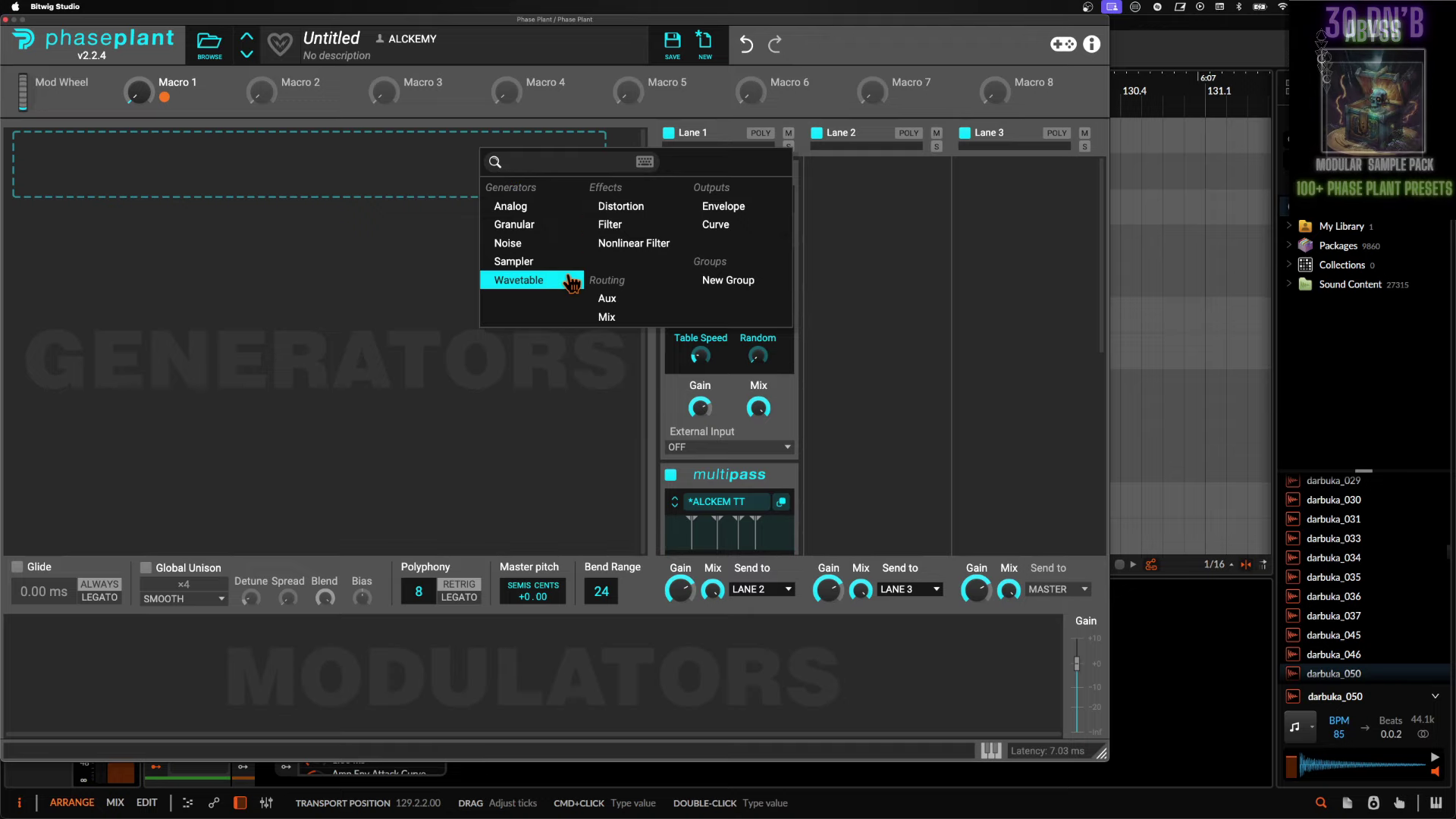
left_click(530, 280)
left_click_drag(556, 183, 570, 222)
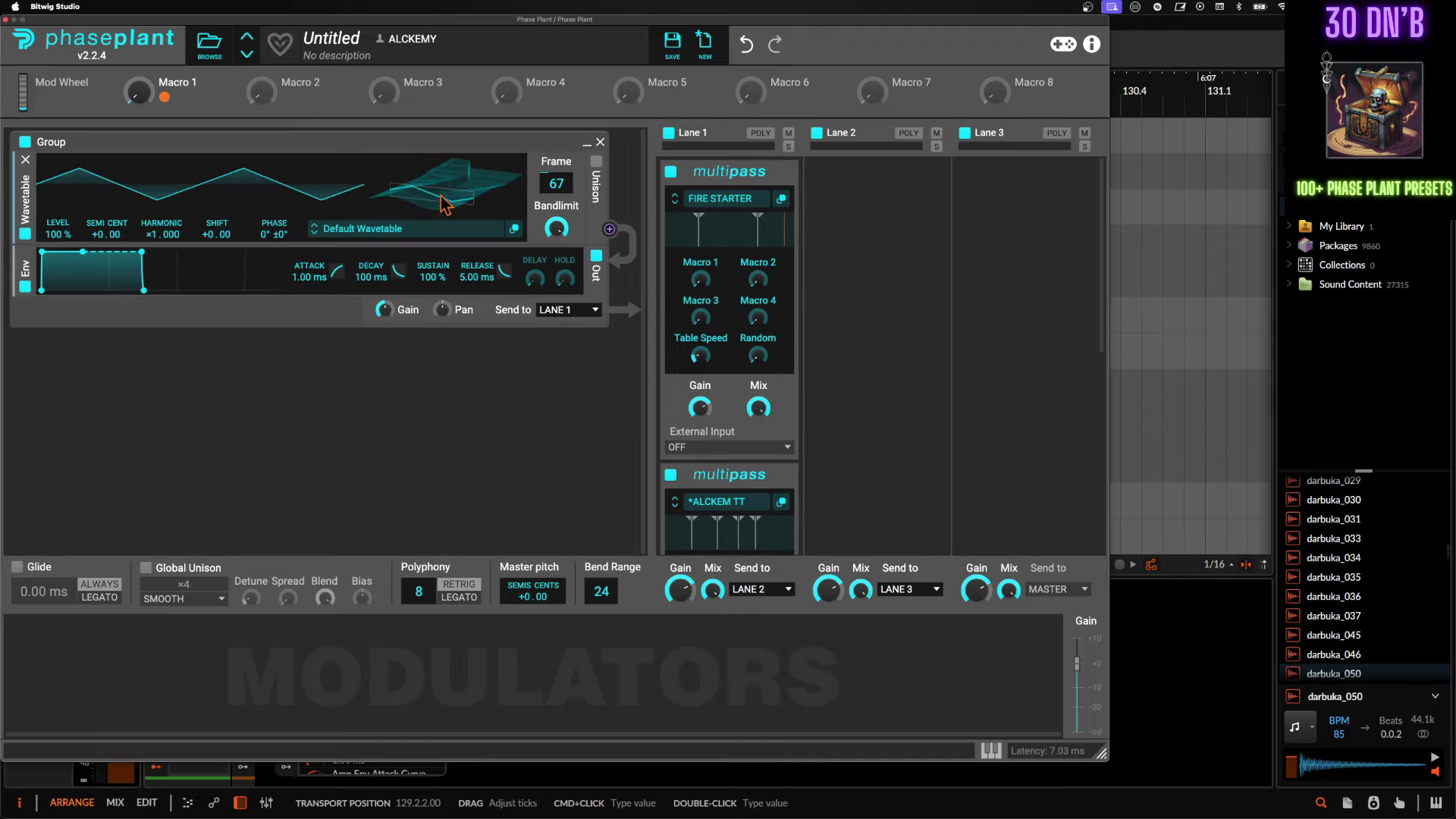
Add a Shaper Table to Lane 2 with a Shaper below it.
left_click(865, 229)
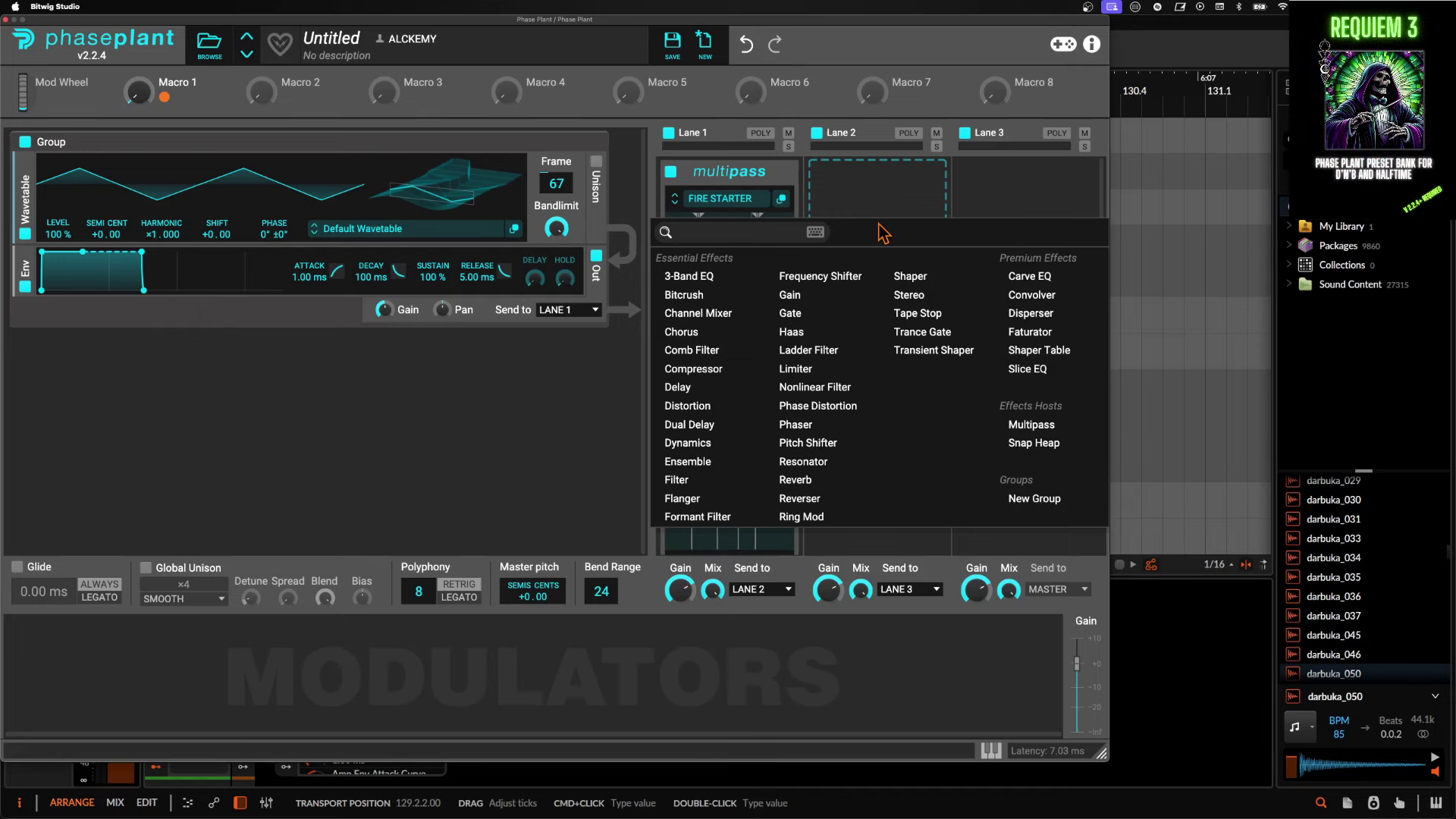
left_click(1091, 356)
left_click(878, 439)
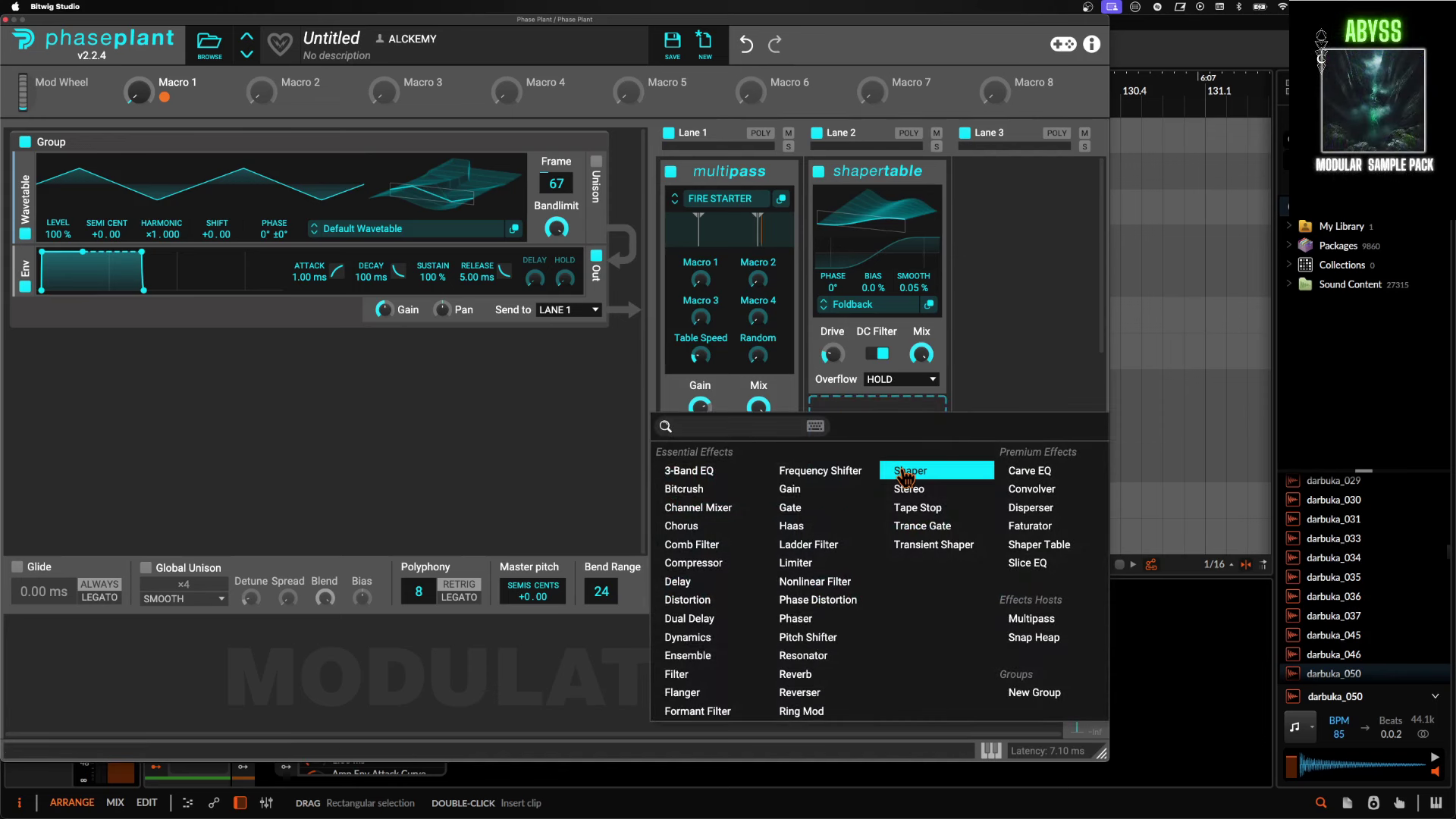
left_click(906, 471)
Bend the Shaper curve into an S-shape and turn off the Shaper Table's DC filter.
scroll(923, 369, "down", 1)
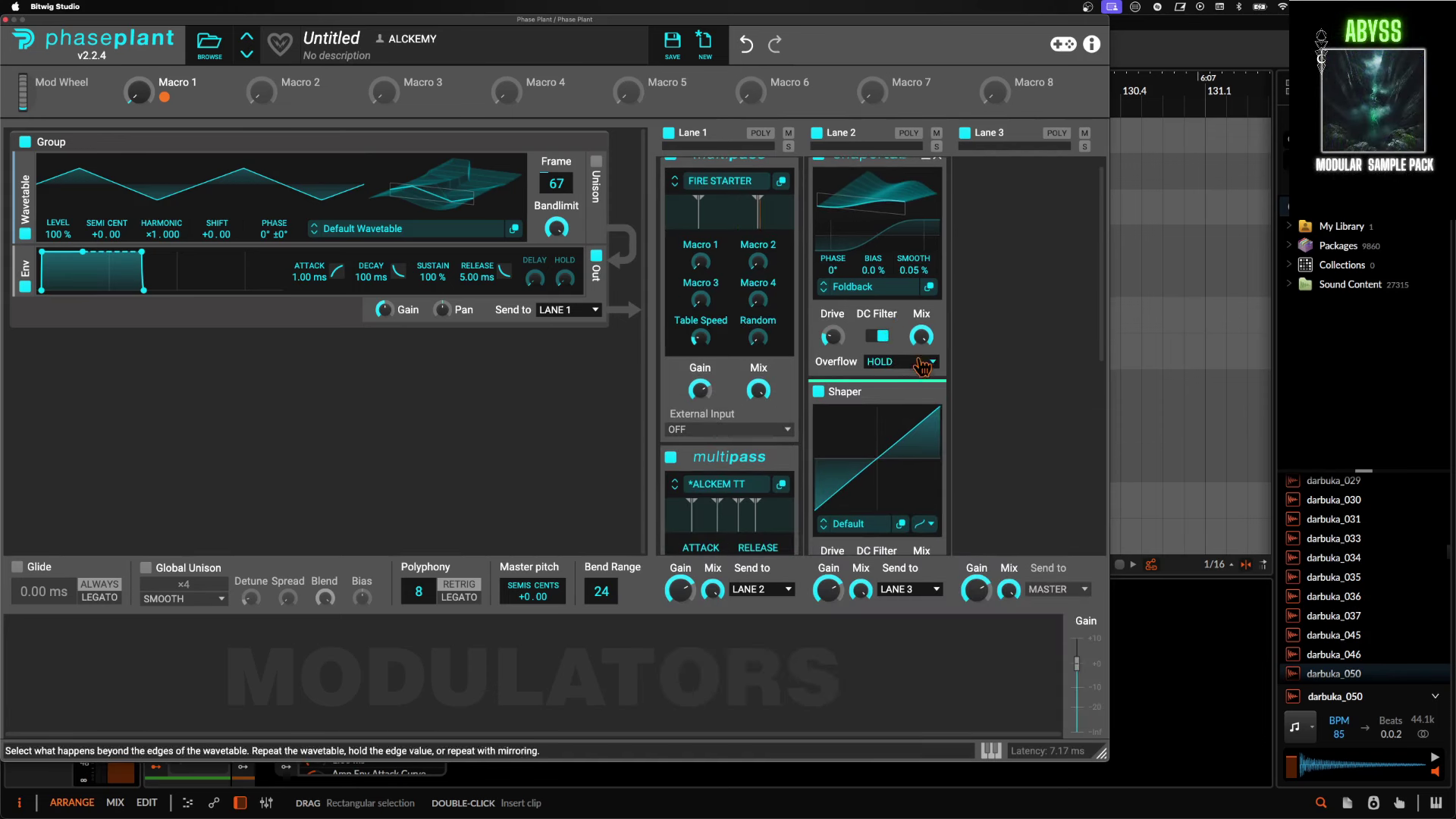
scroll(871, 214, "up", 1)
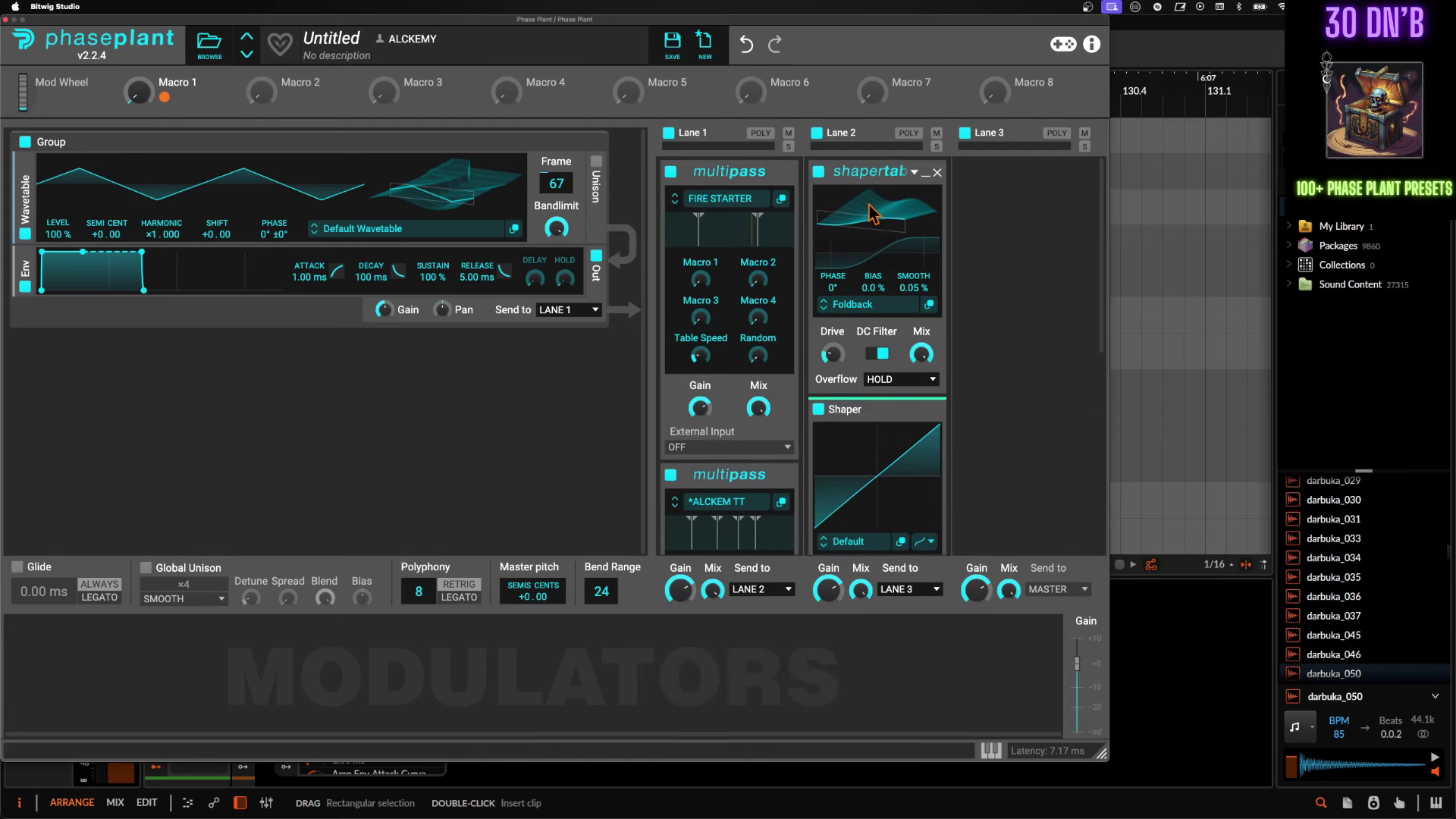
scroll(898, 300, "down", 6)
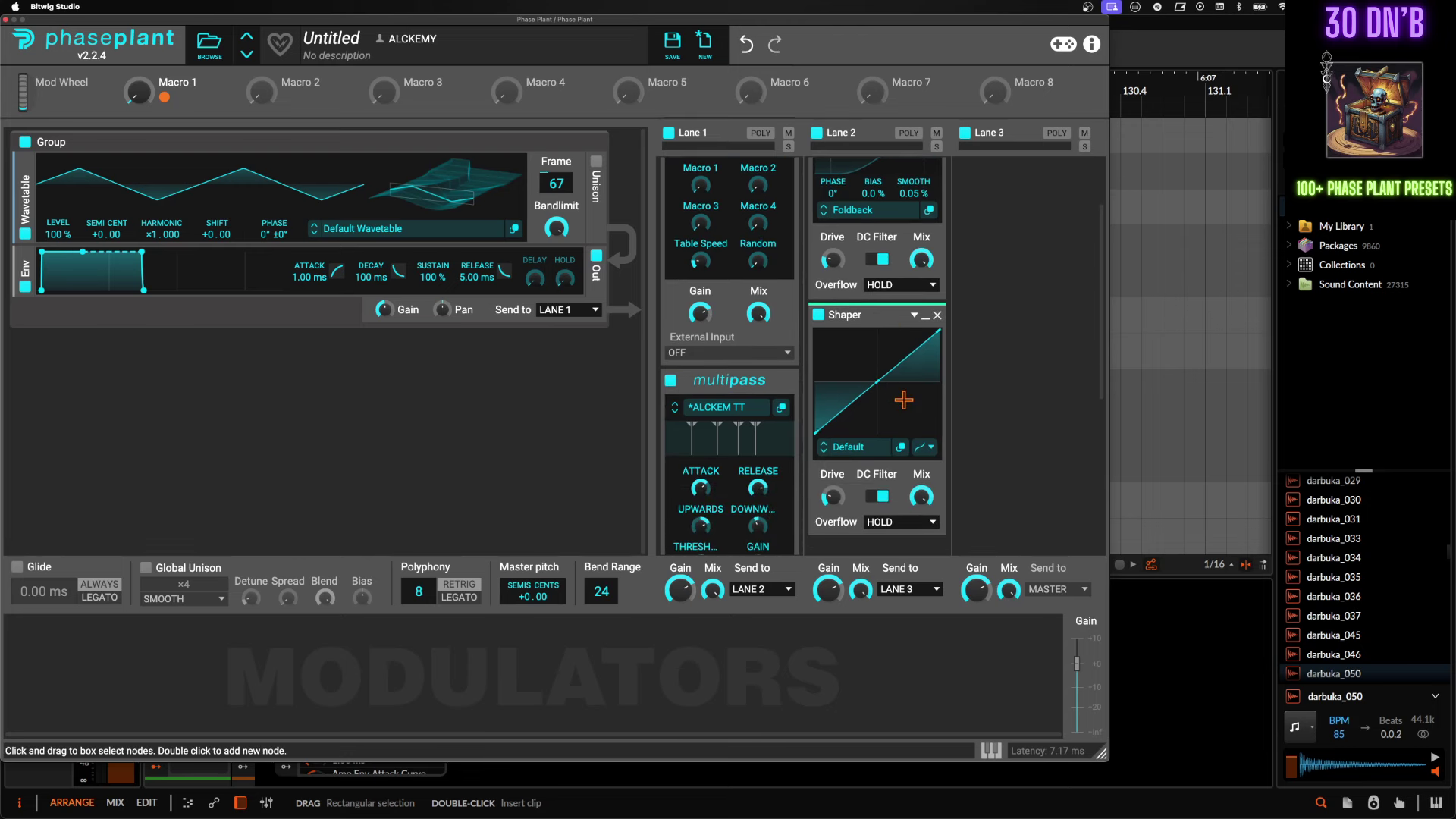
left_click_drag(861, 398, 854, 424)
scroll(929, 334, "up", 6)
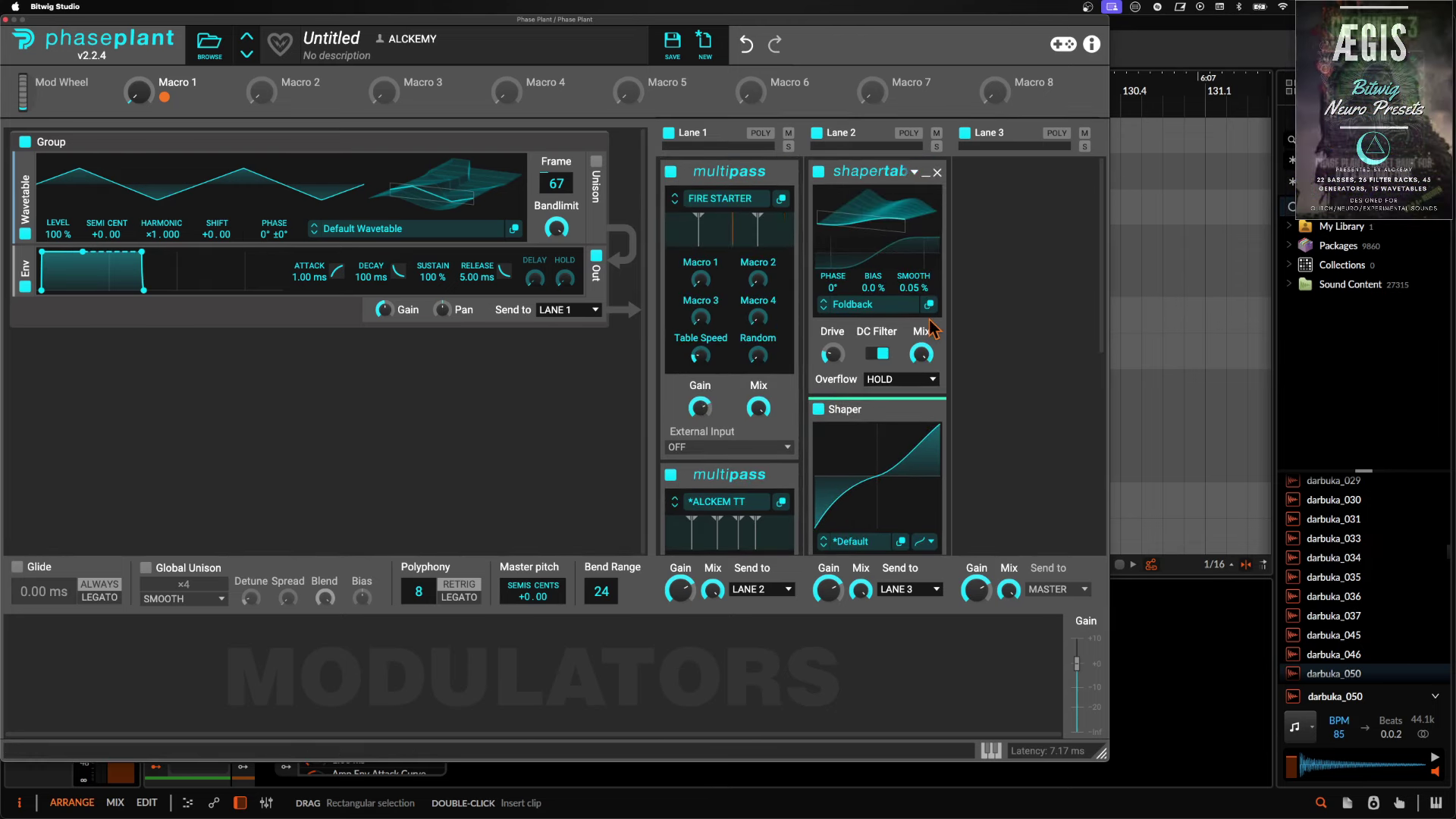
left_click(878, 353)
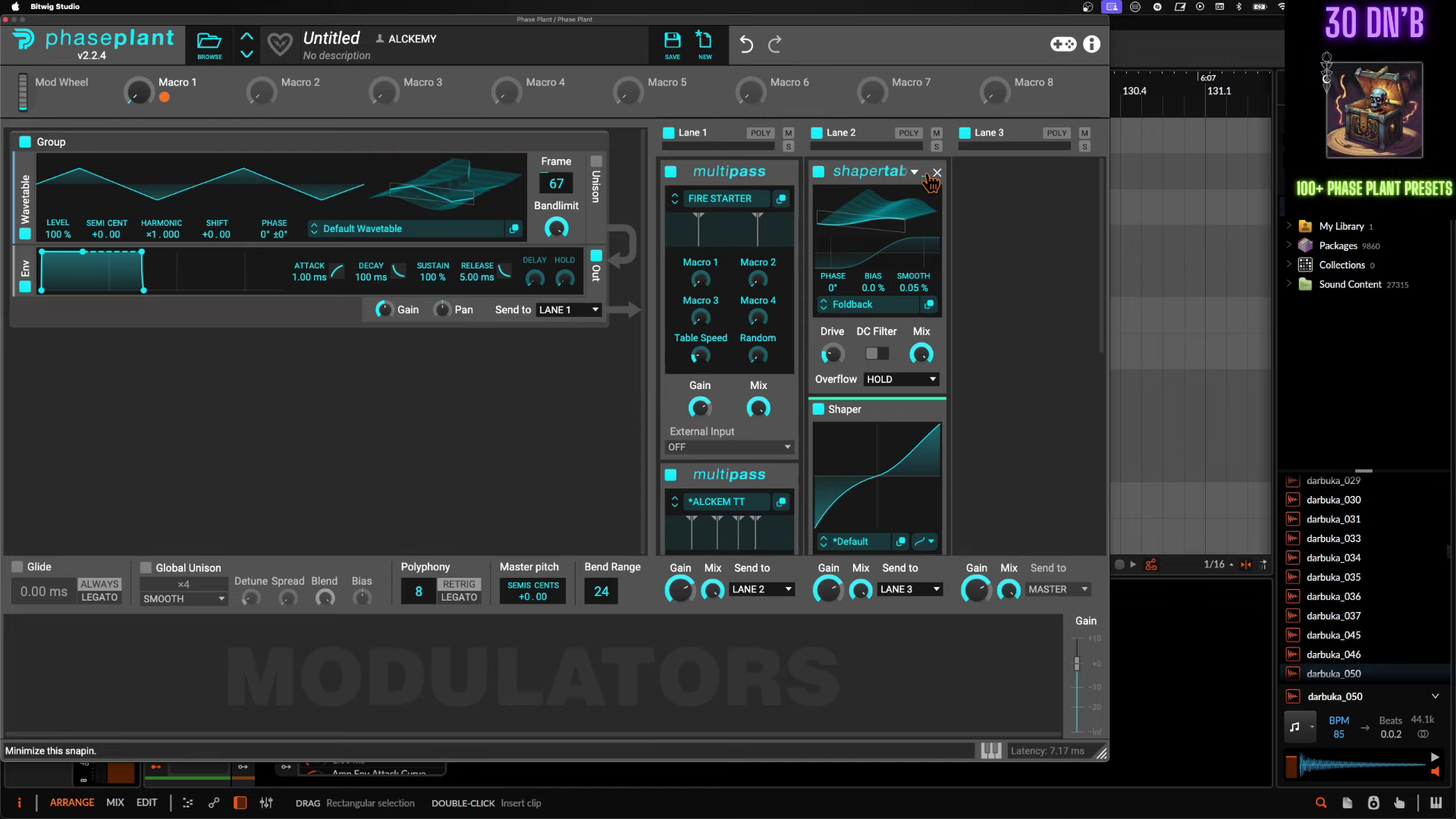
left_click(360, 228)
Close the wavetable browser, add an LFO Table modulator and load the Grid Decays table.
left_click(310, 205)
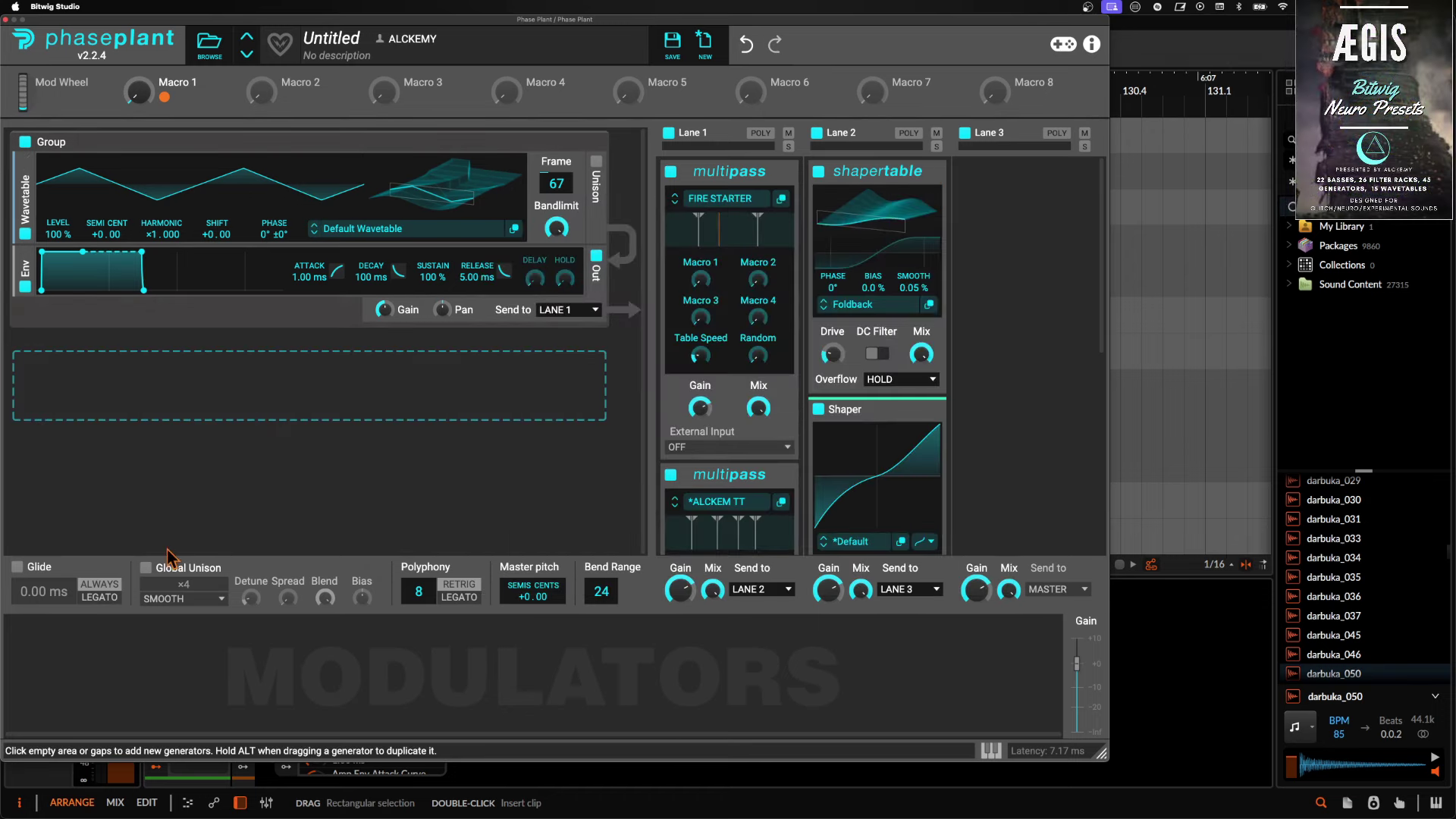
left_click(76, 667)
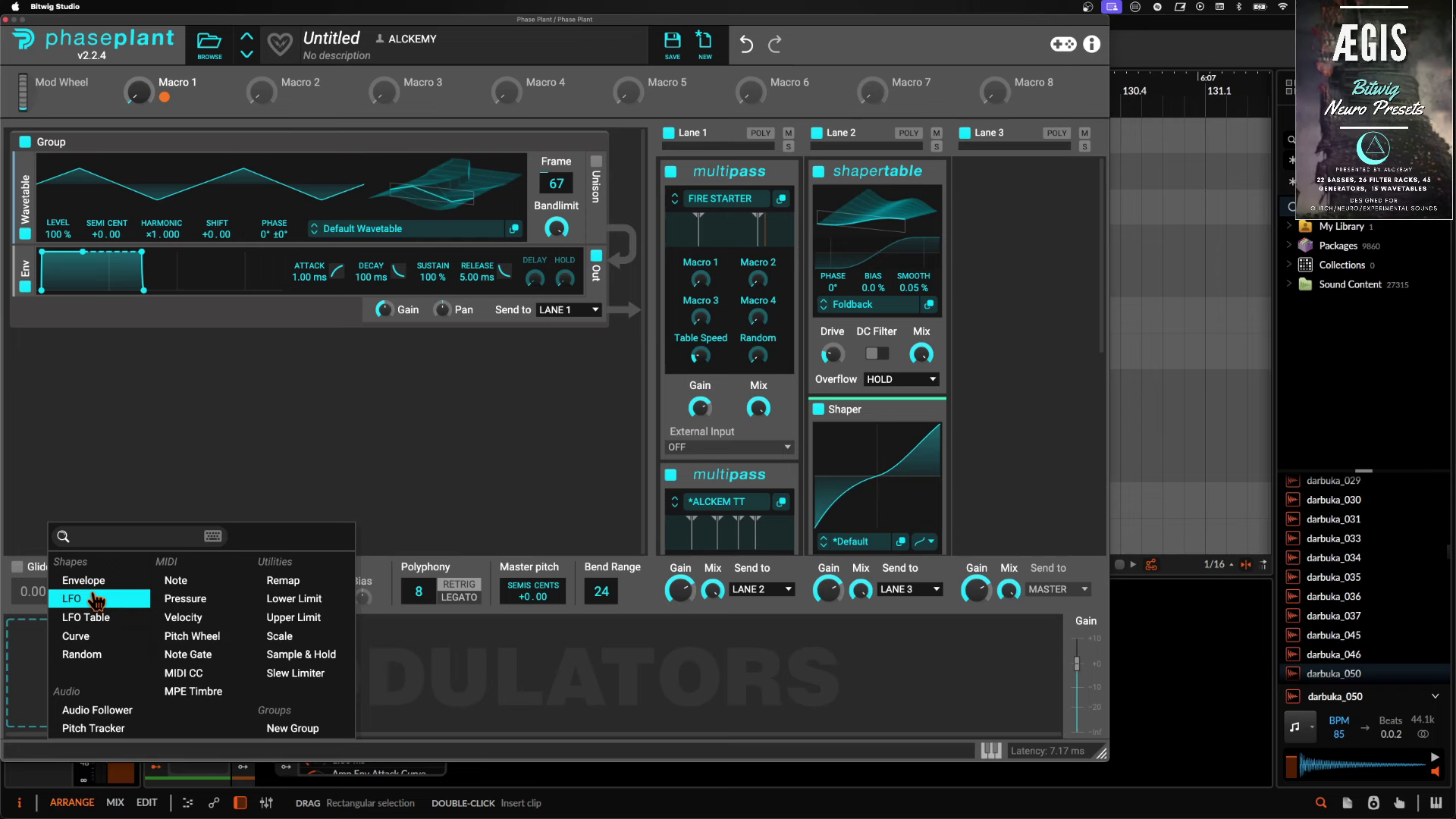
left_click(101, 618)
left_click(287, 714)
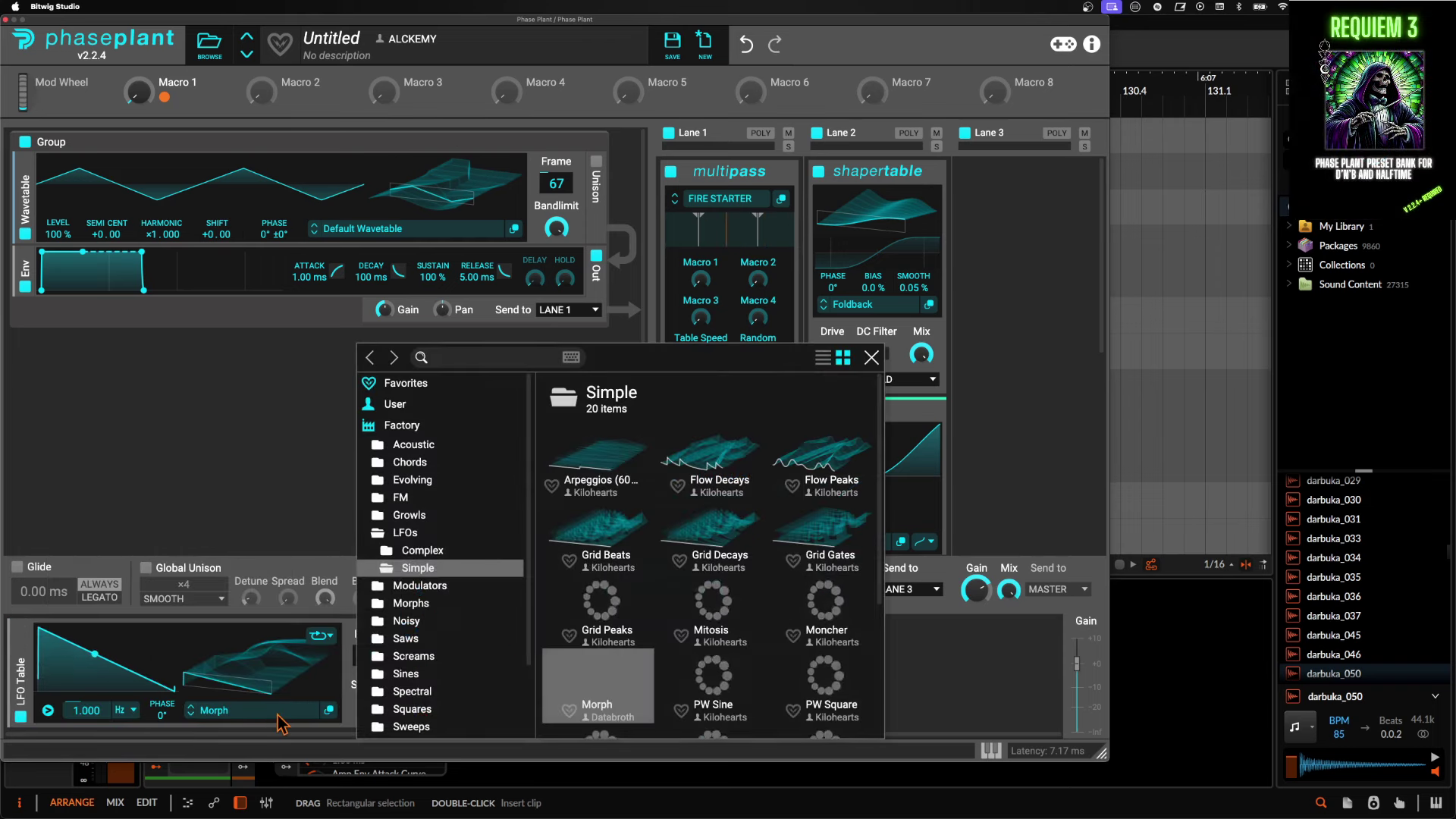
double_click(720, 542)
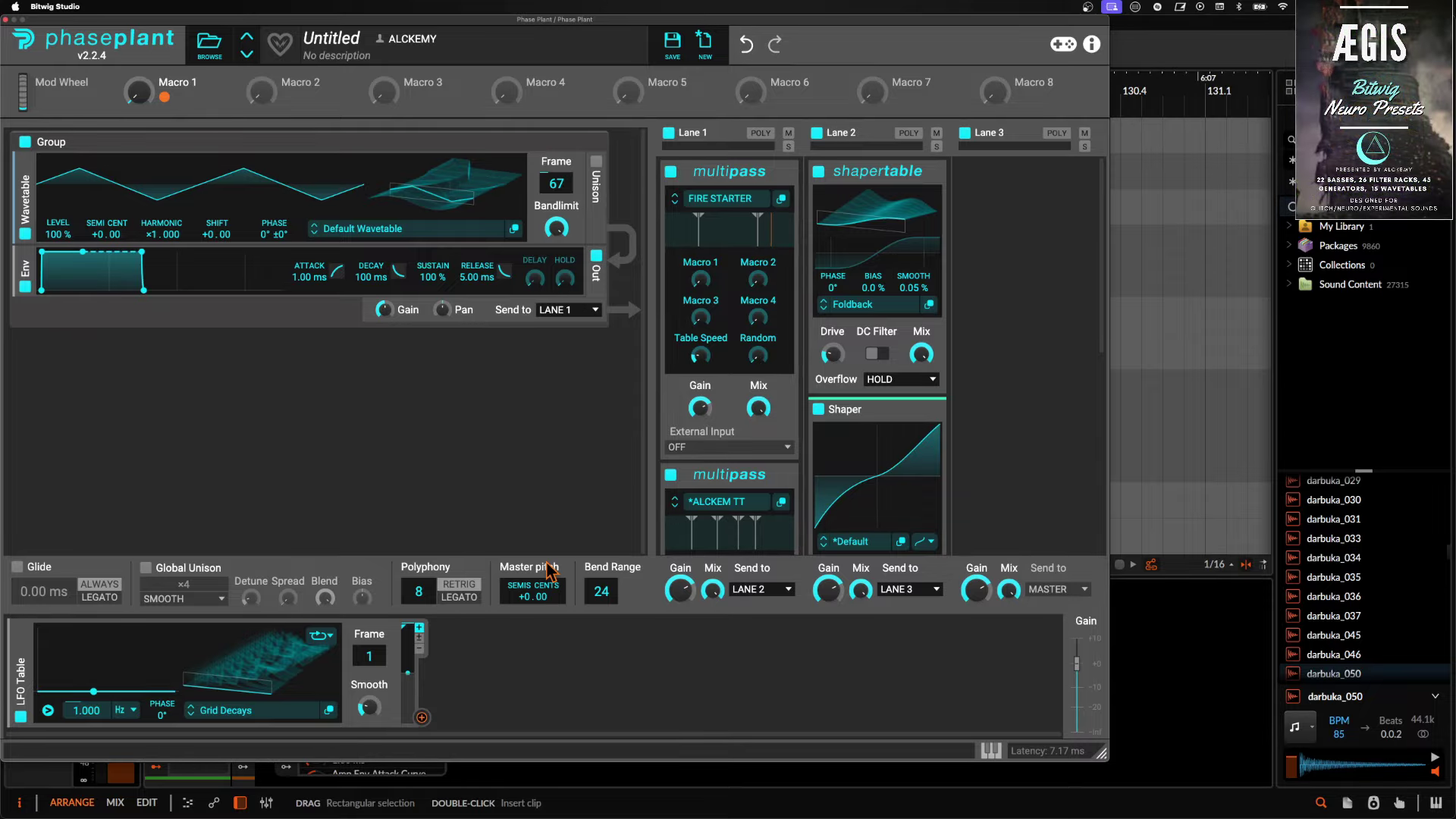
Close the Phase Plant window, reopen Current's Effects page and pick an effect for the seventh slot.
key("ctrl+Up")
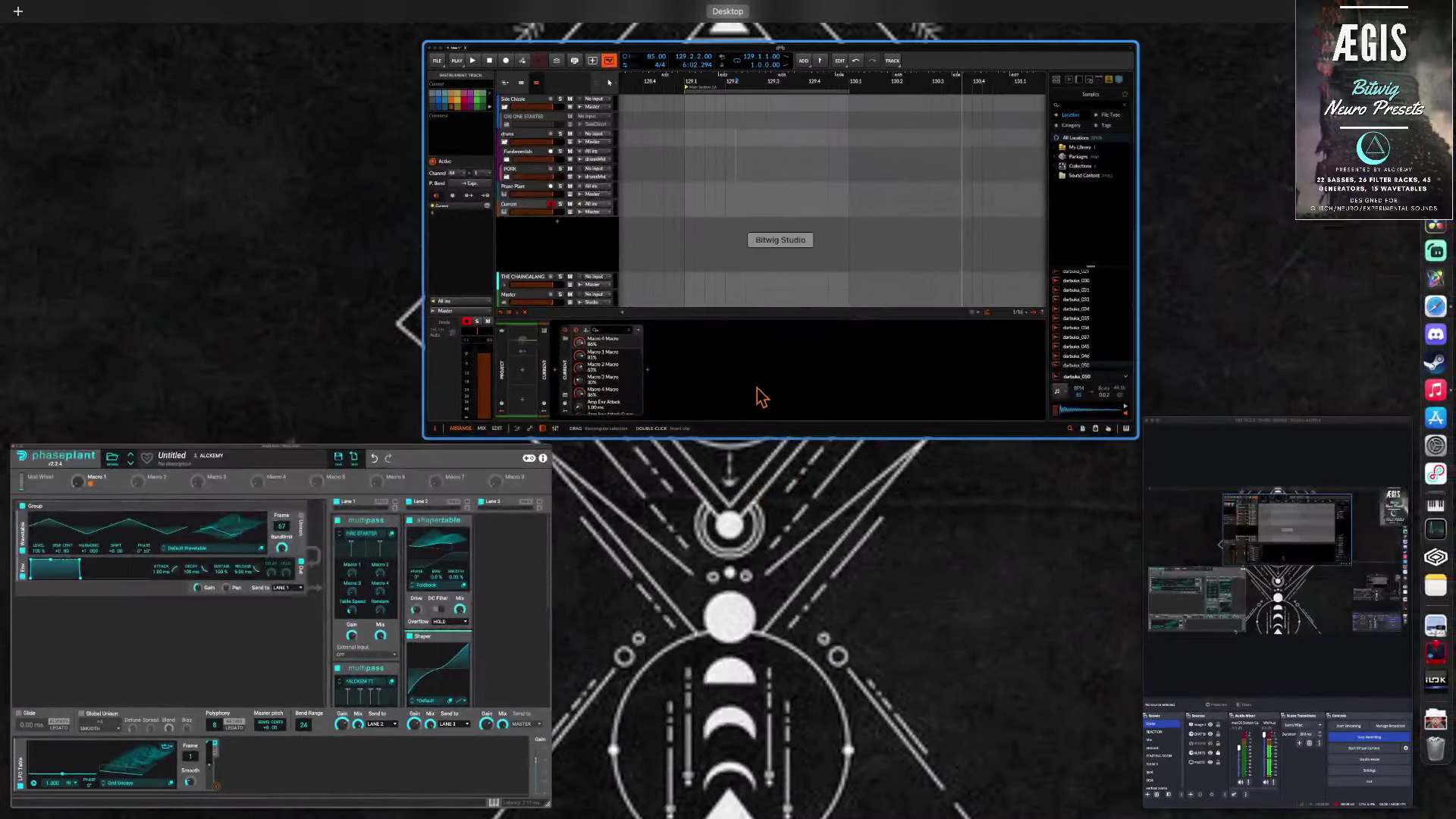
left_click(757, 390)
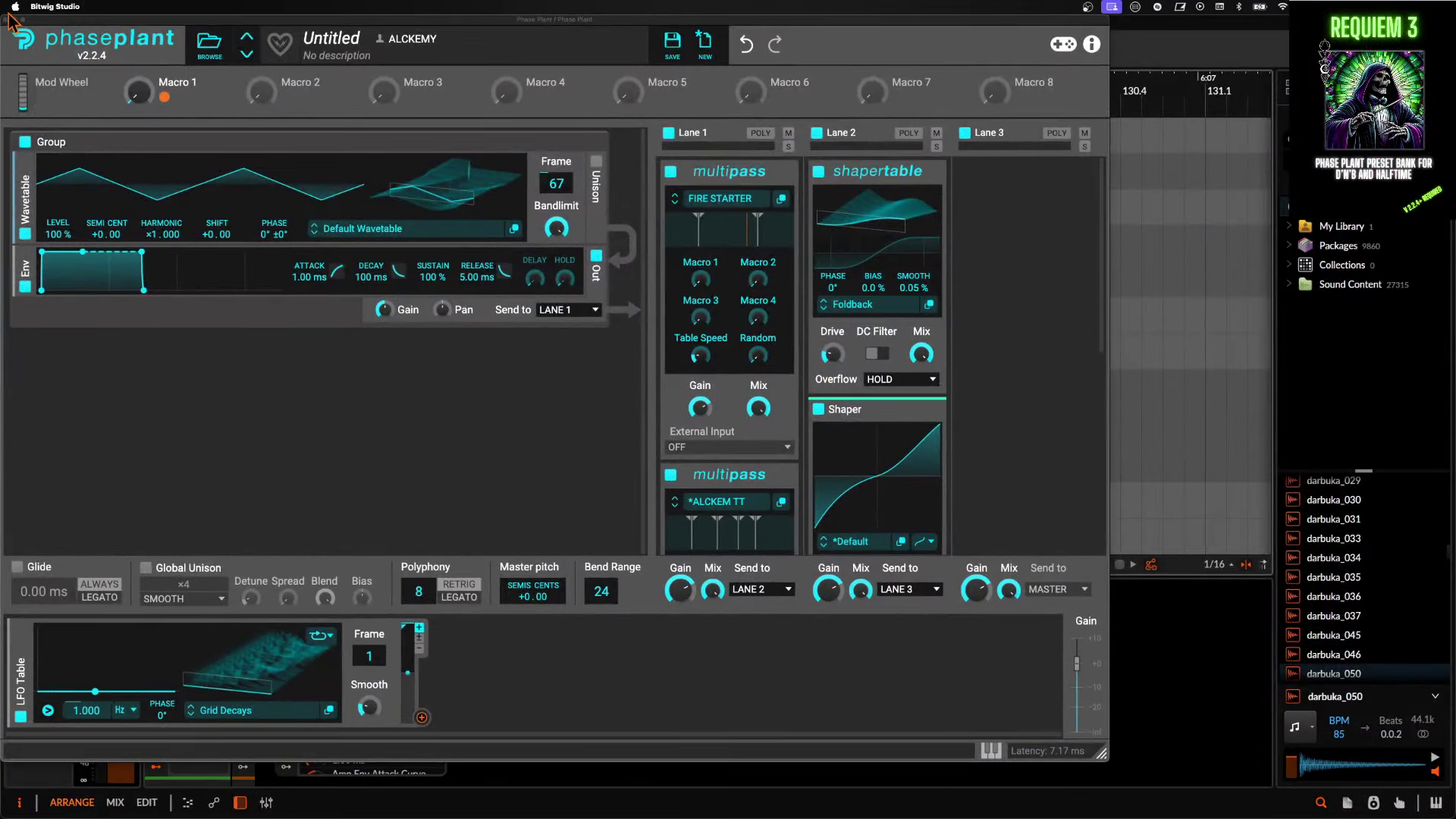
left_click(6, 20)
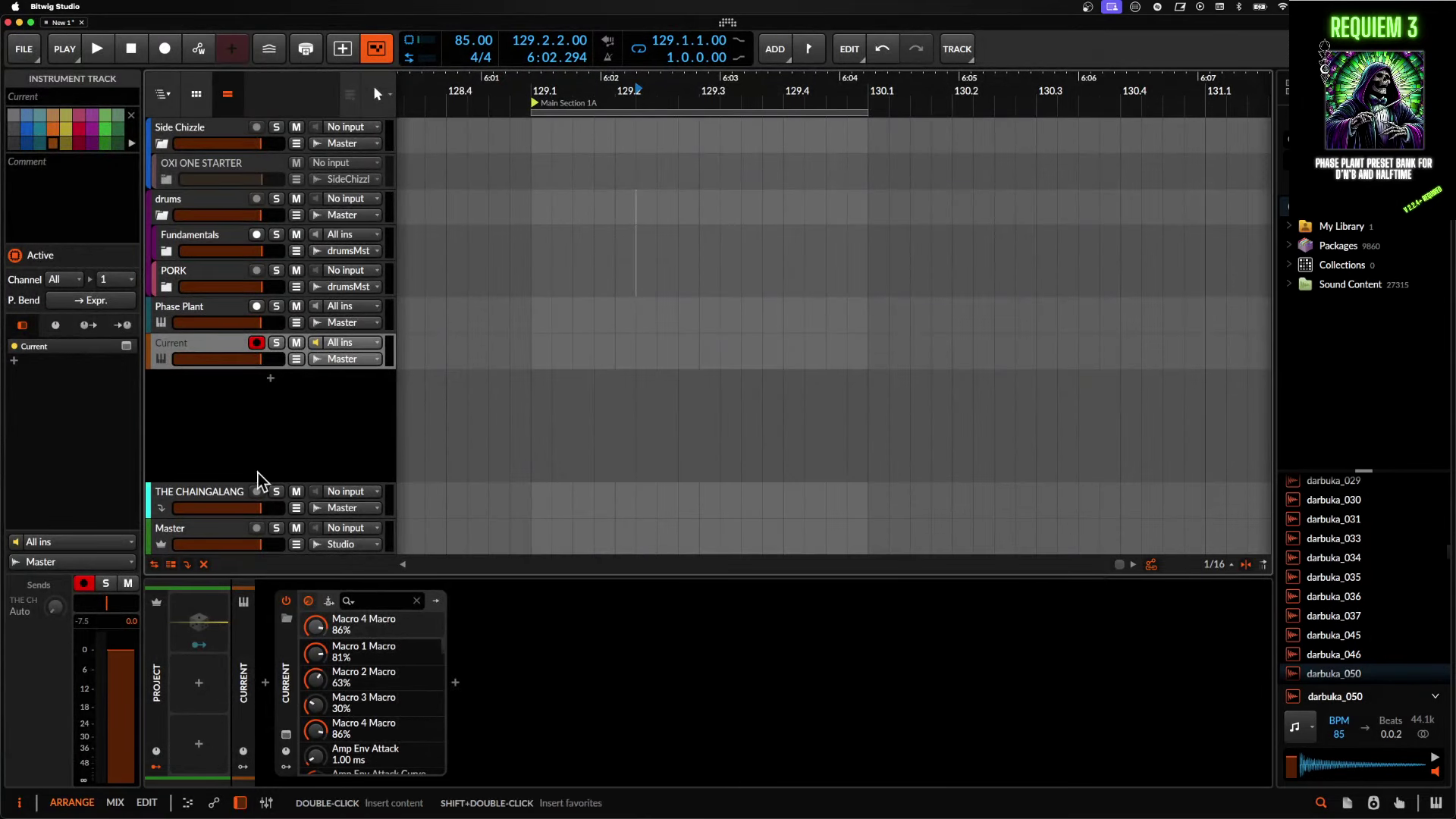
left_click(286, 766)
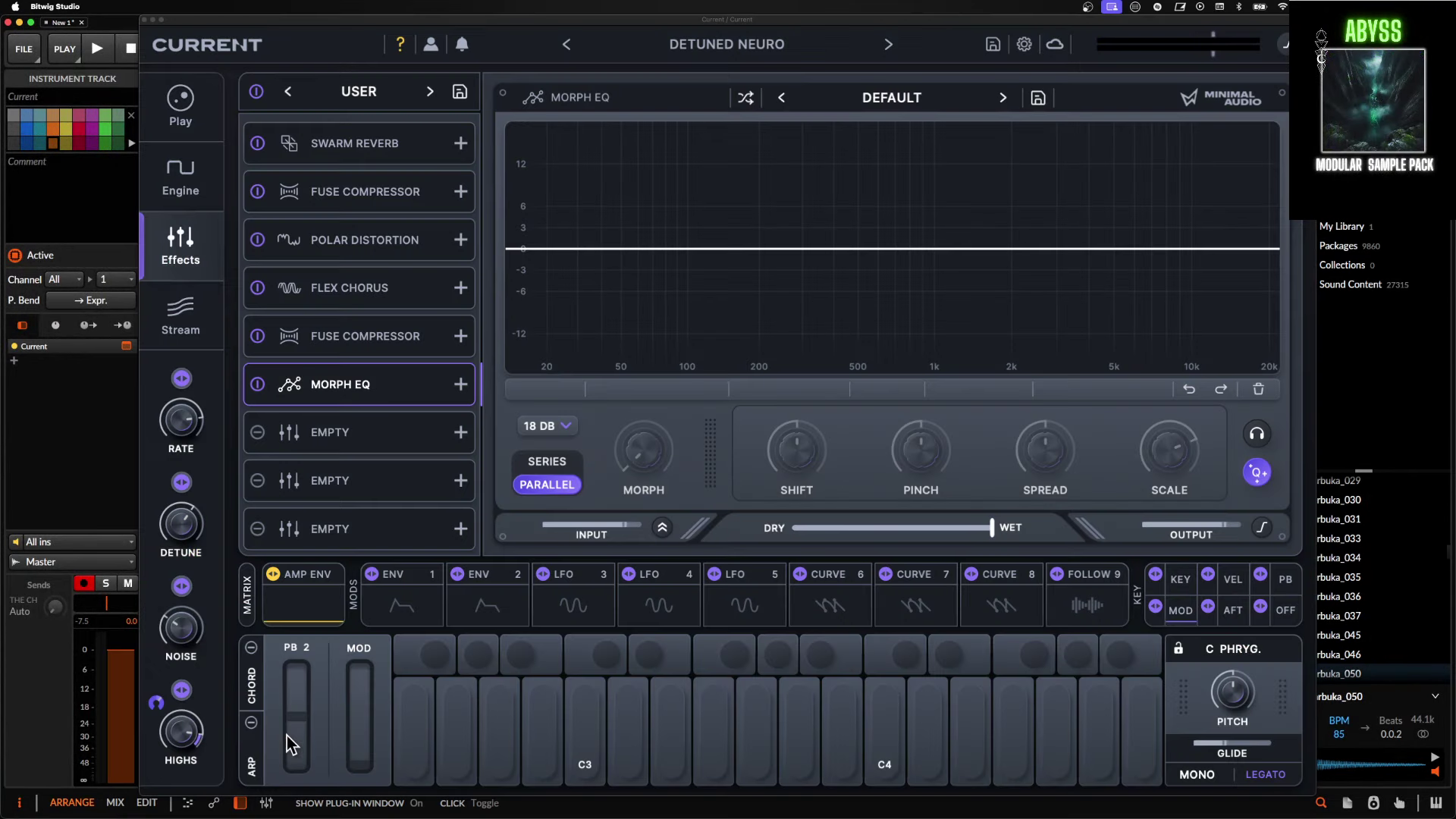
left_click(367, 433)
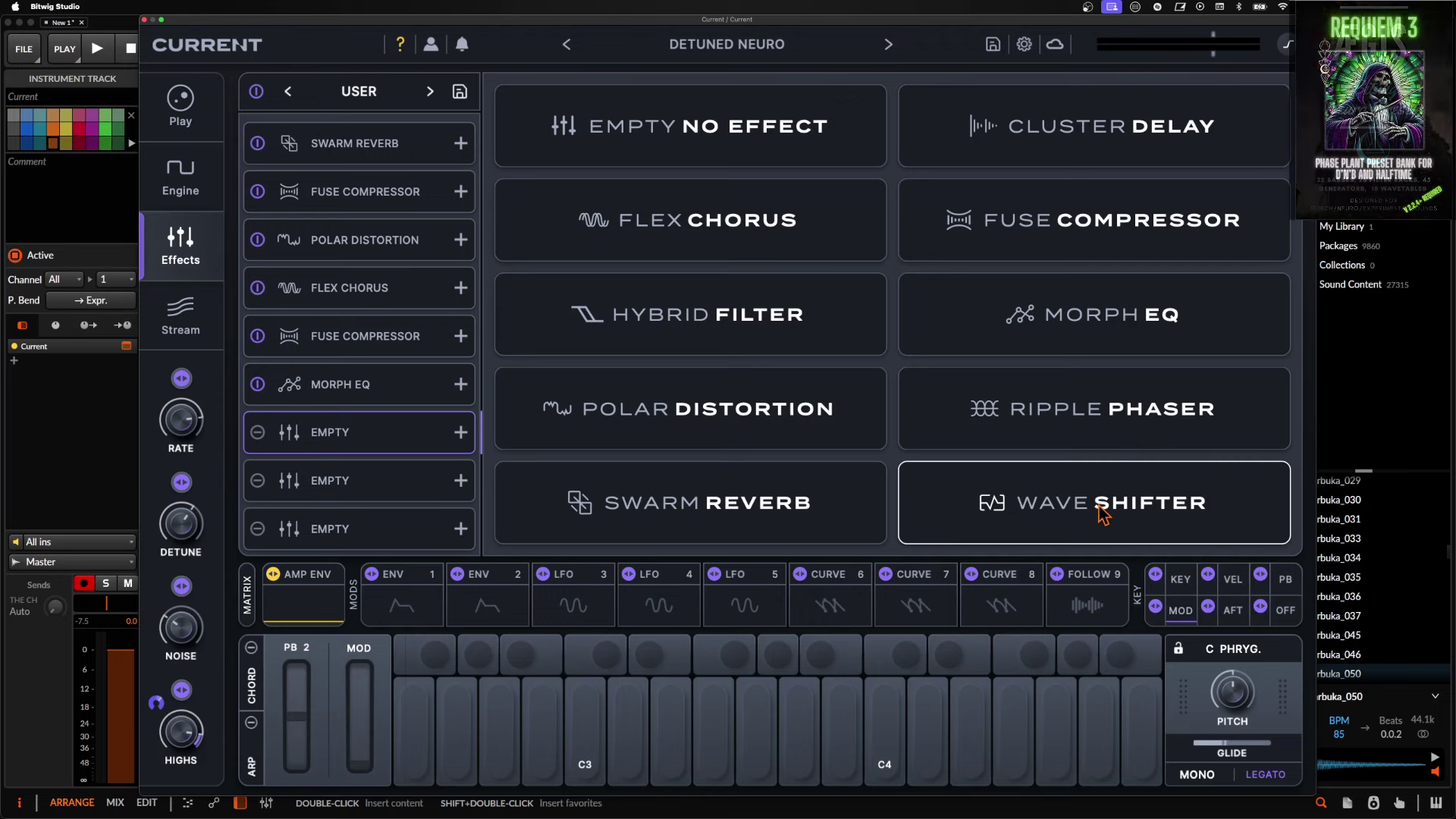
Insert Wave Shifter into the seventh effect slot and open LFO 3's settings panel.
double_click(1146, 515)
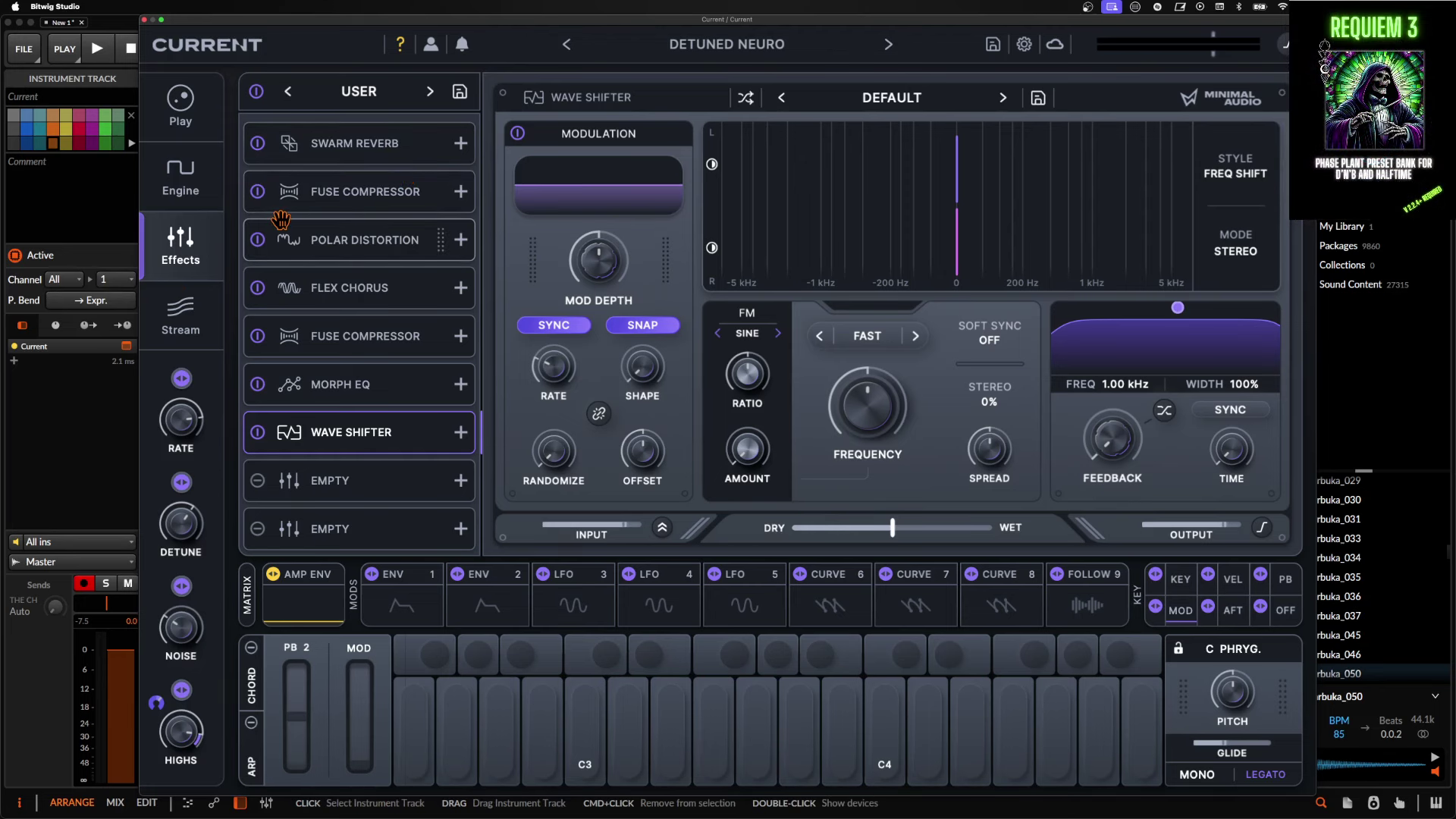
mouse_move(544, 249)
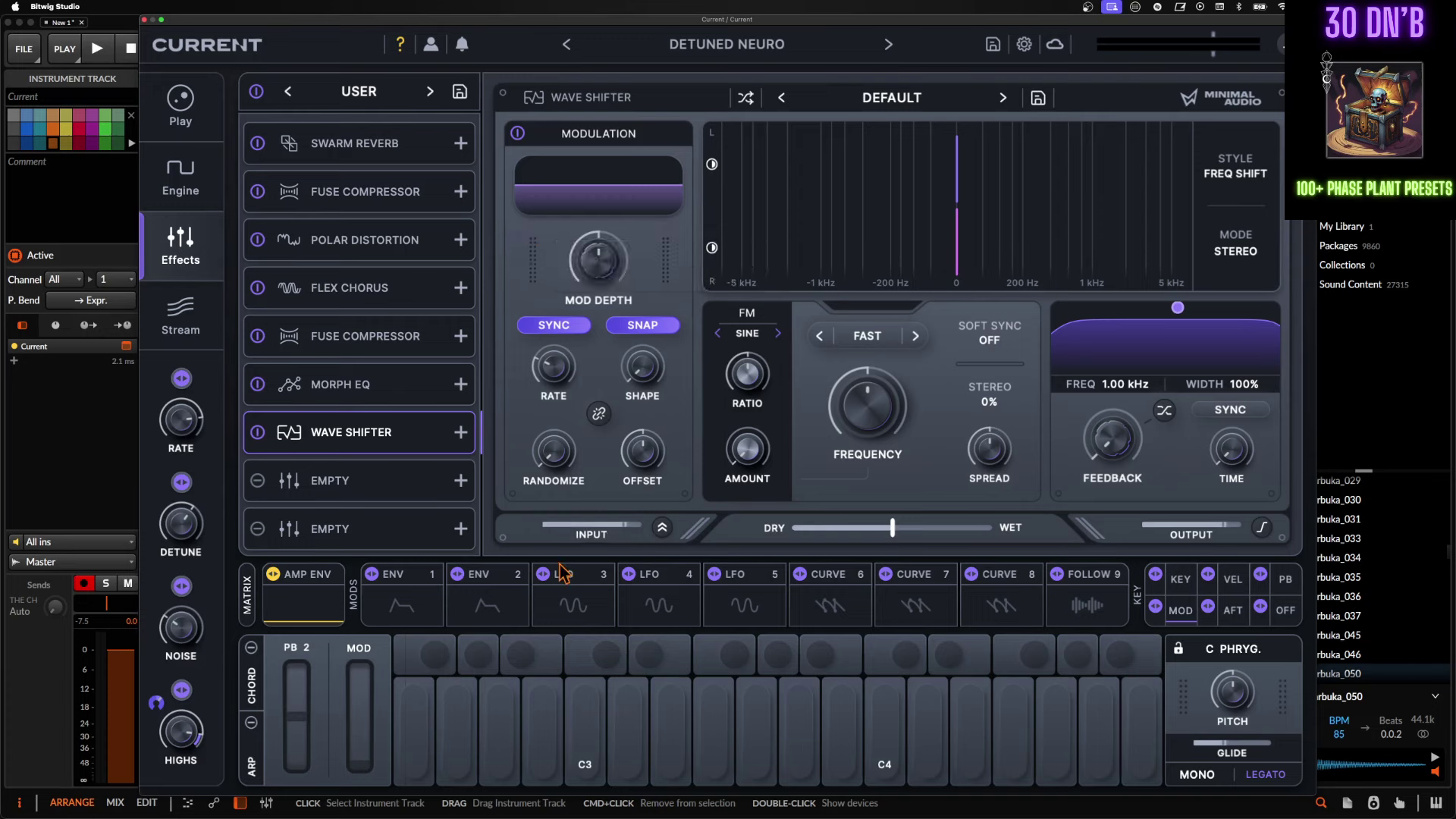
left_click(576, 599)
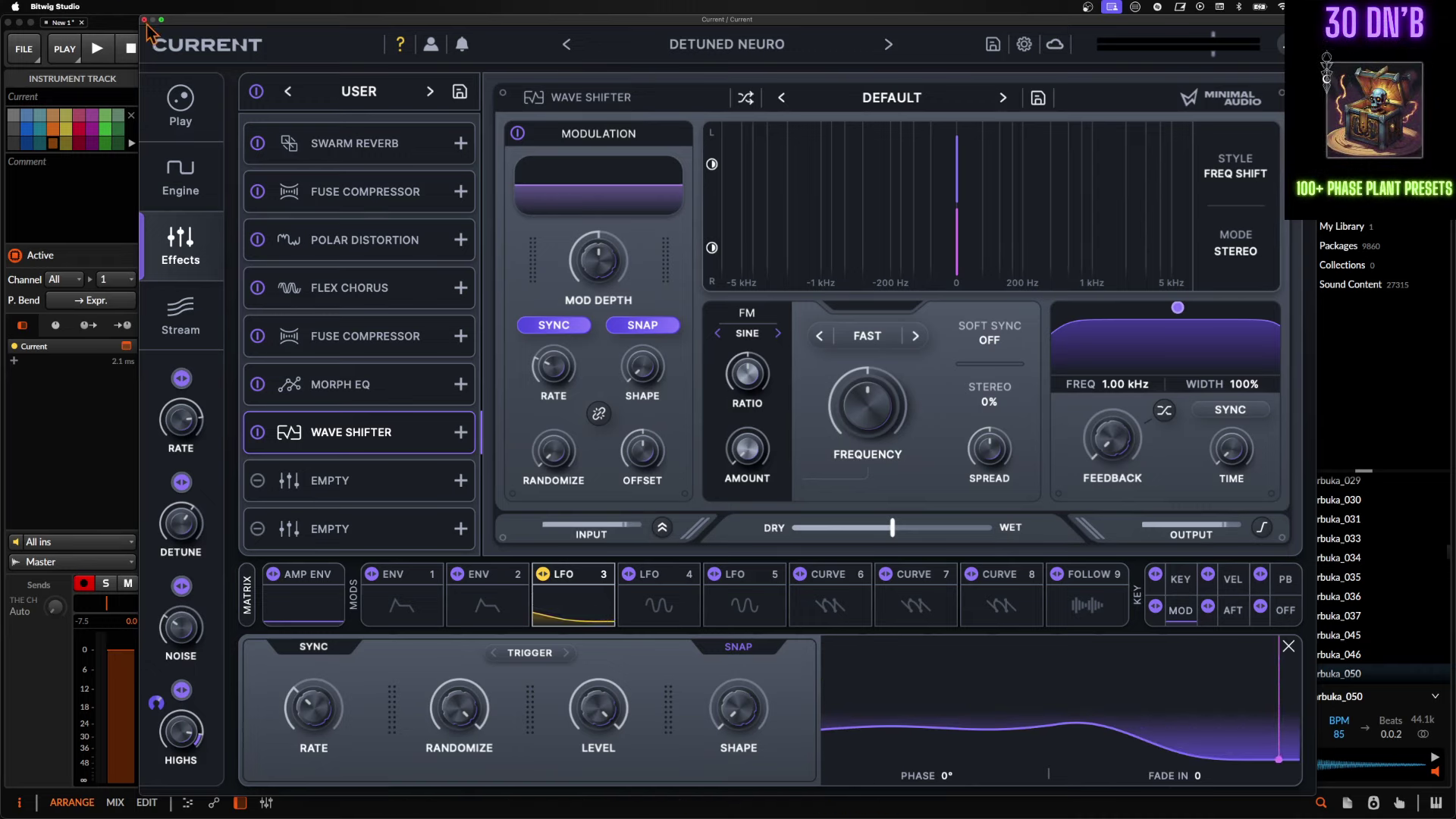
Change the third modulator's type from LFO 3 to a Follow envelope follower.
right_click(558, 611)
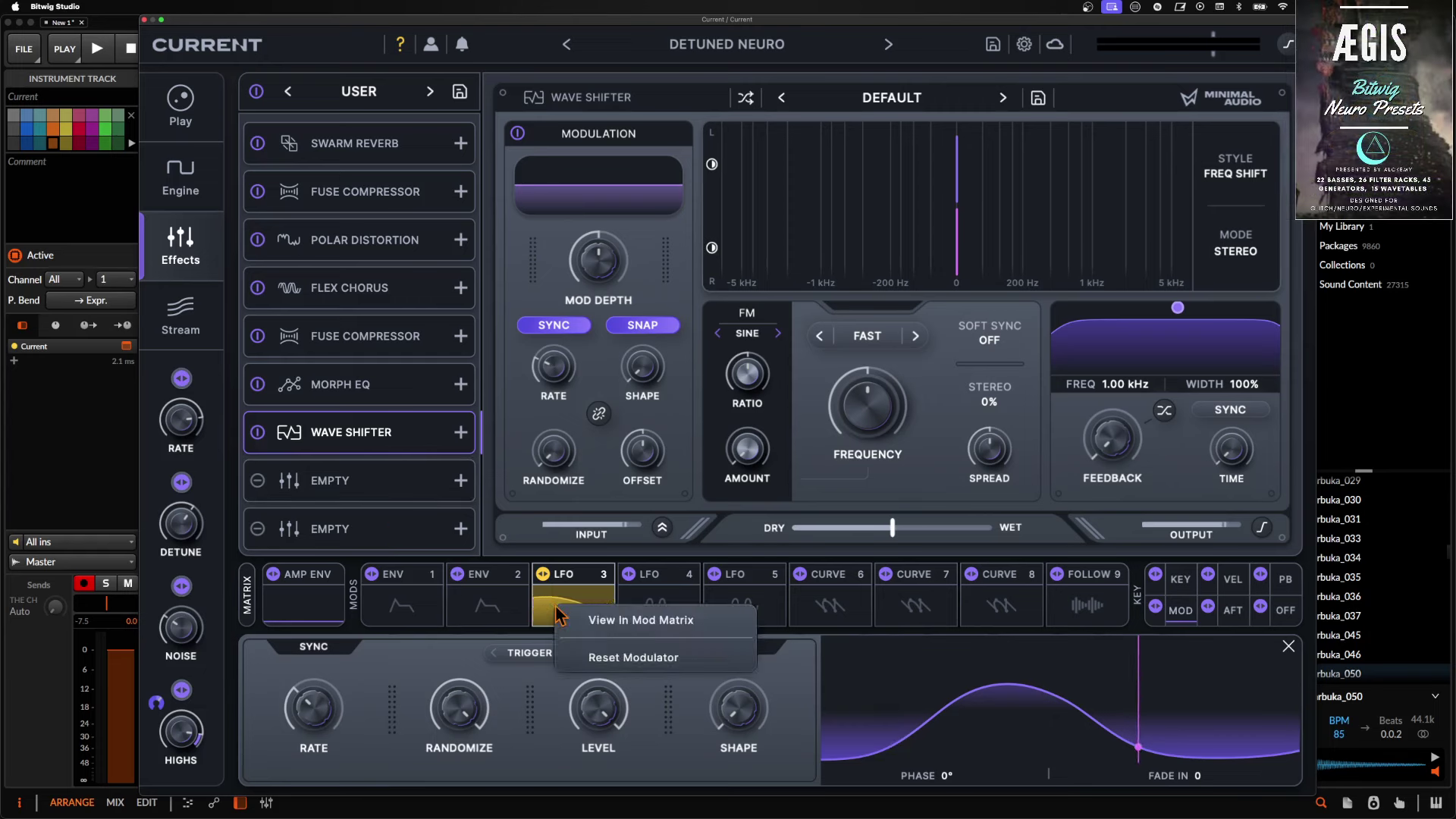
left_click(590, 581)
left_click(590, 577)
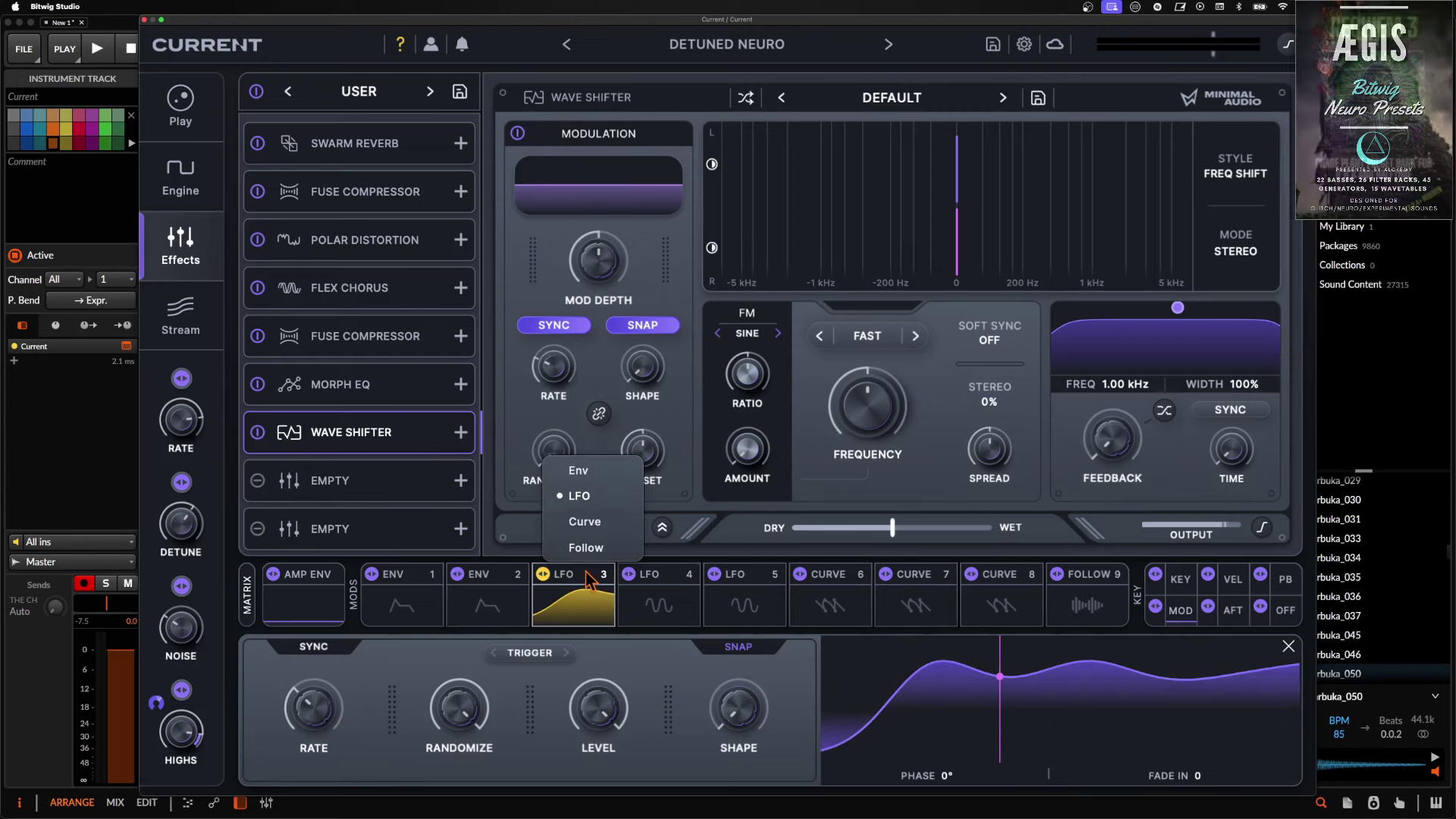
left_click(590, 544)
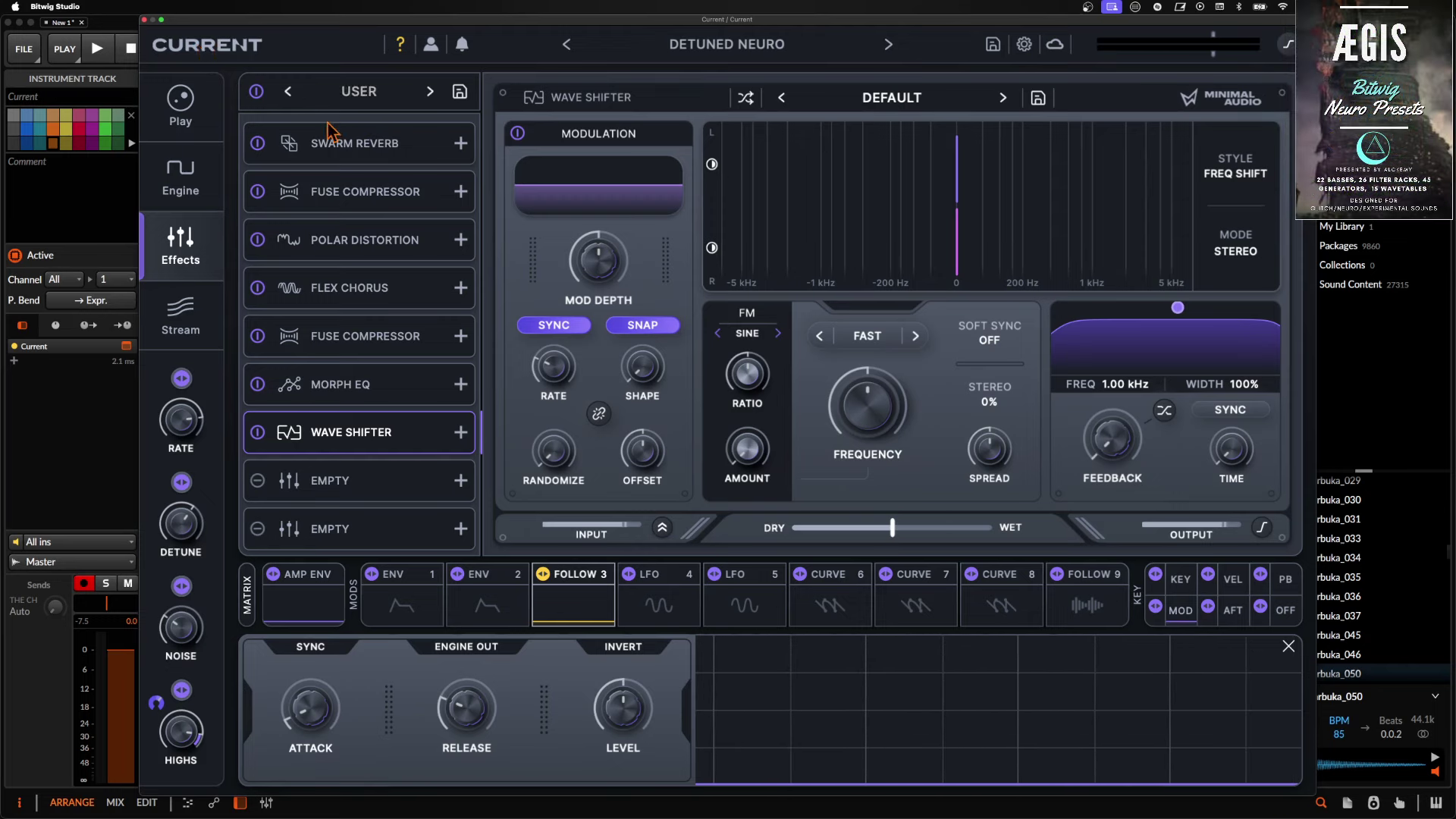
Scroll through the cloud bass presets, then show the Engine page's SUB | SAMPLER section.
left_click(179, 309)
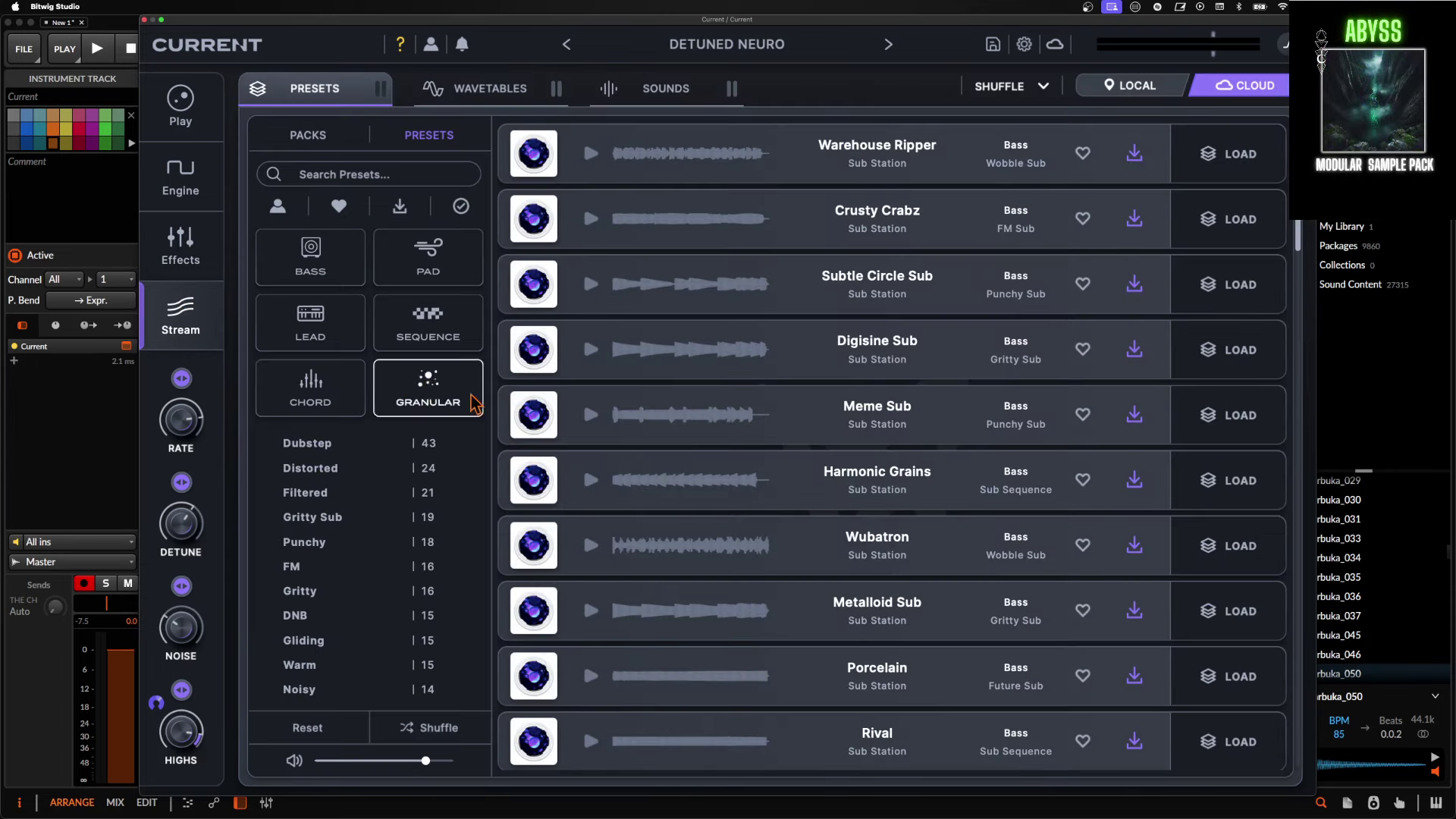
scroll(539, 424, "down", 3)
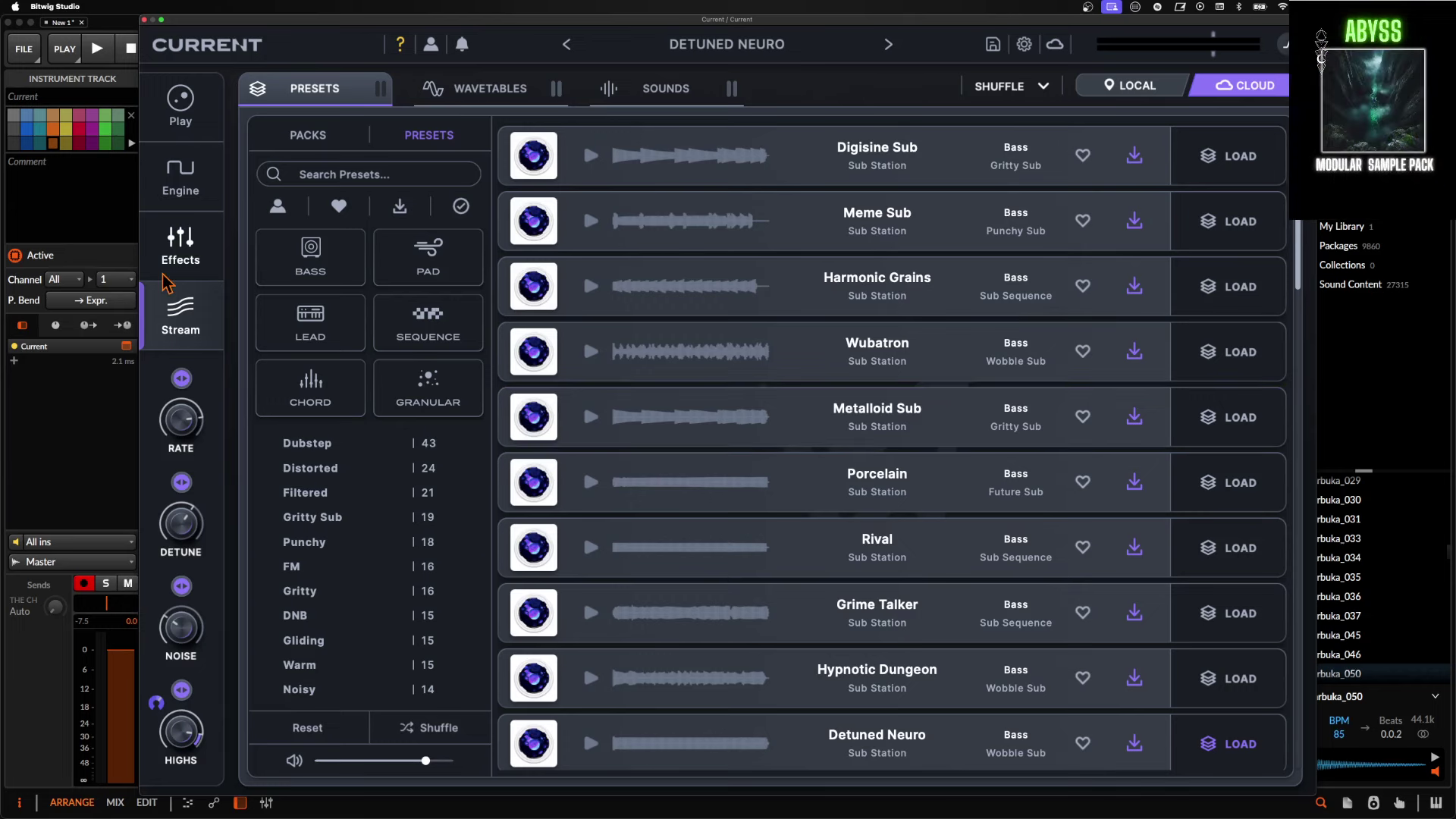
left_click(181, 174)
left_click(792, 88)
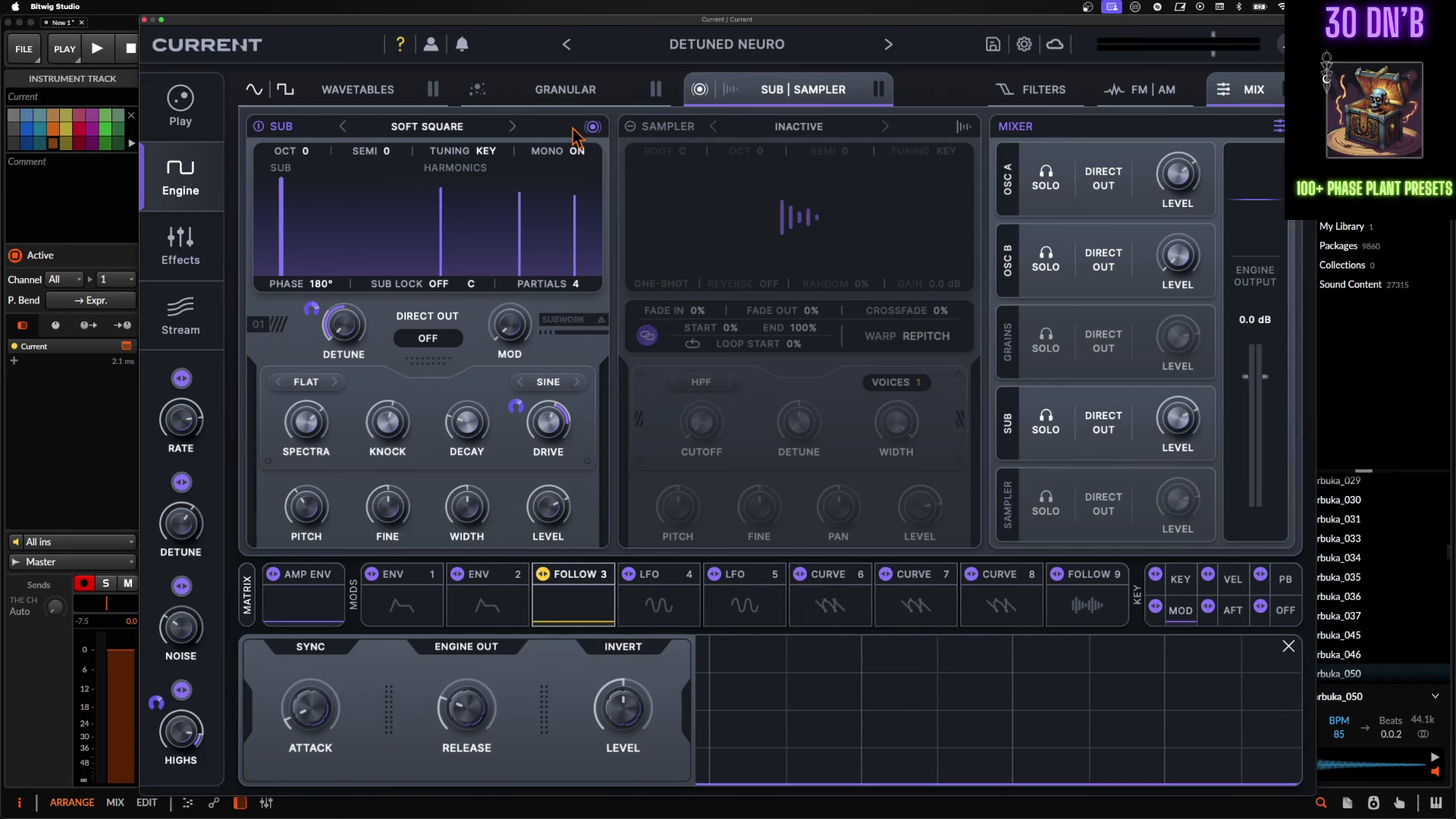
Step through Current's WAVETABLES, GRANULAR and SUB | SAMPLER engine tabs.
left_click(335, 97)
left_click(607, 89)
left_click(800, 90)
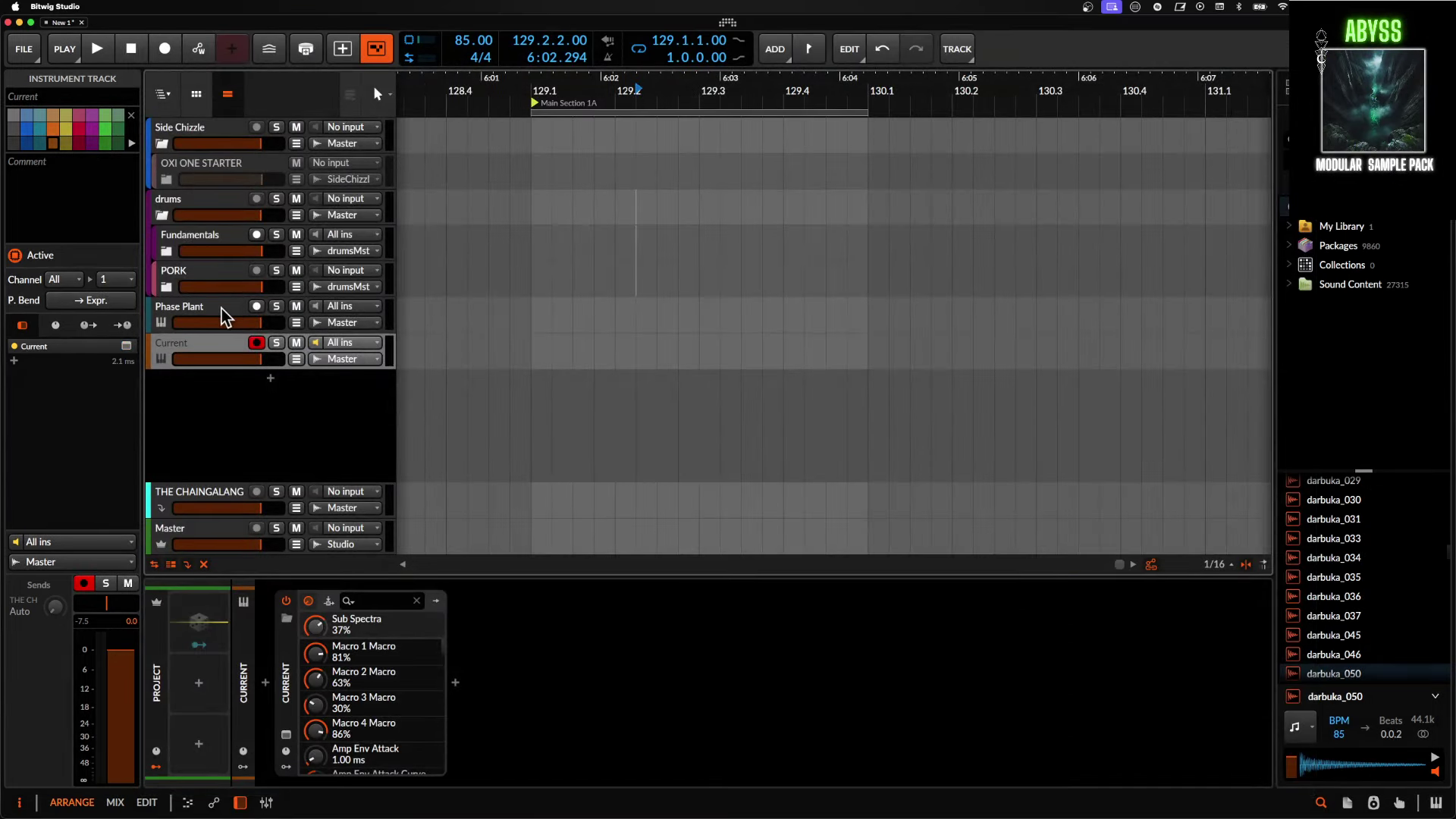
Reopen Phase Plant and add a Granular generator below the Wavetable.
left_click(227, 312)
left_click(285, 736)
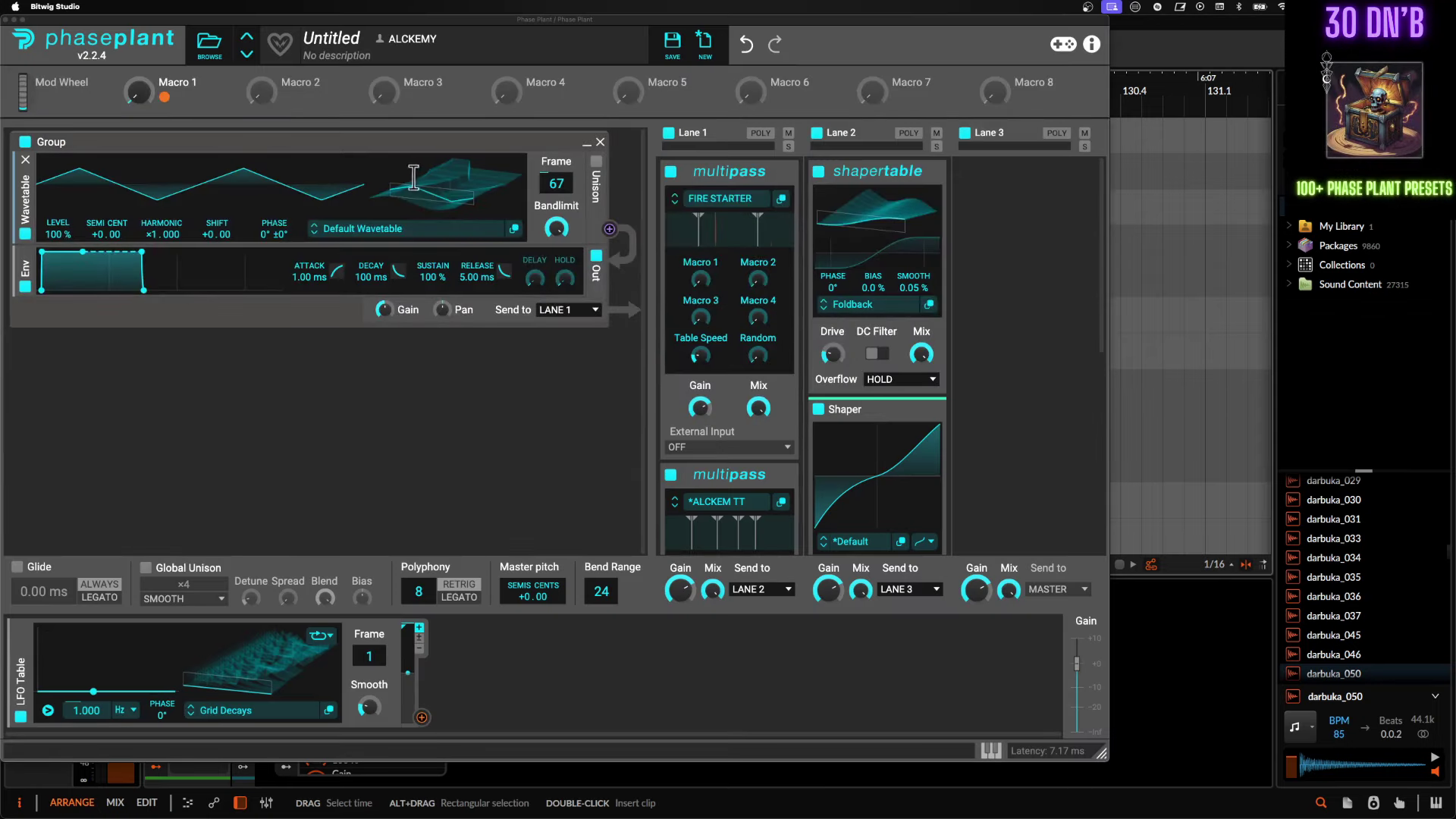
left_click(346, 380)
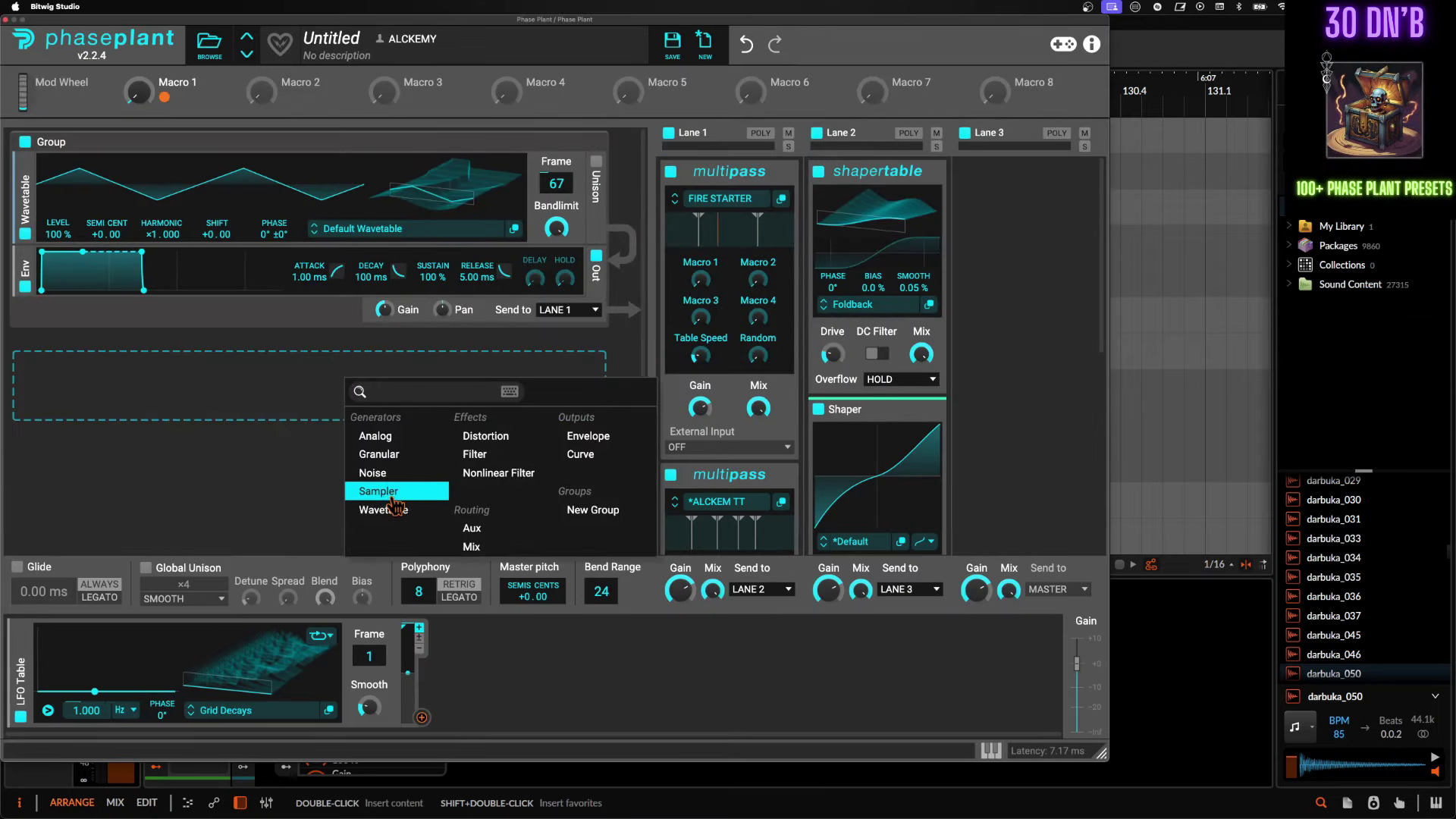
left_click(377, 453)
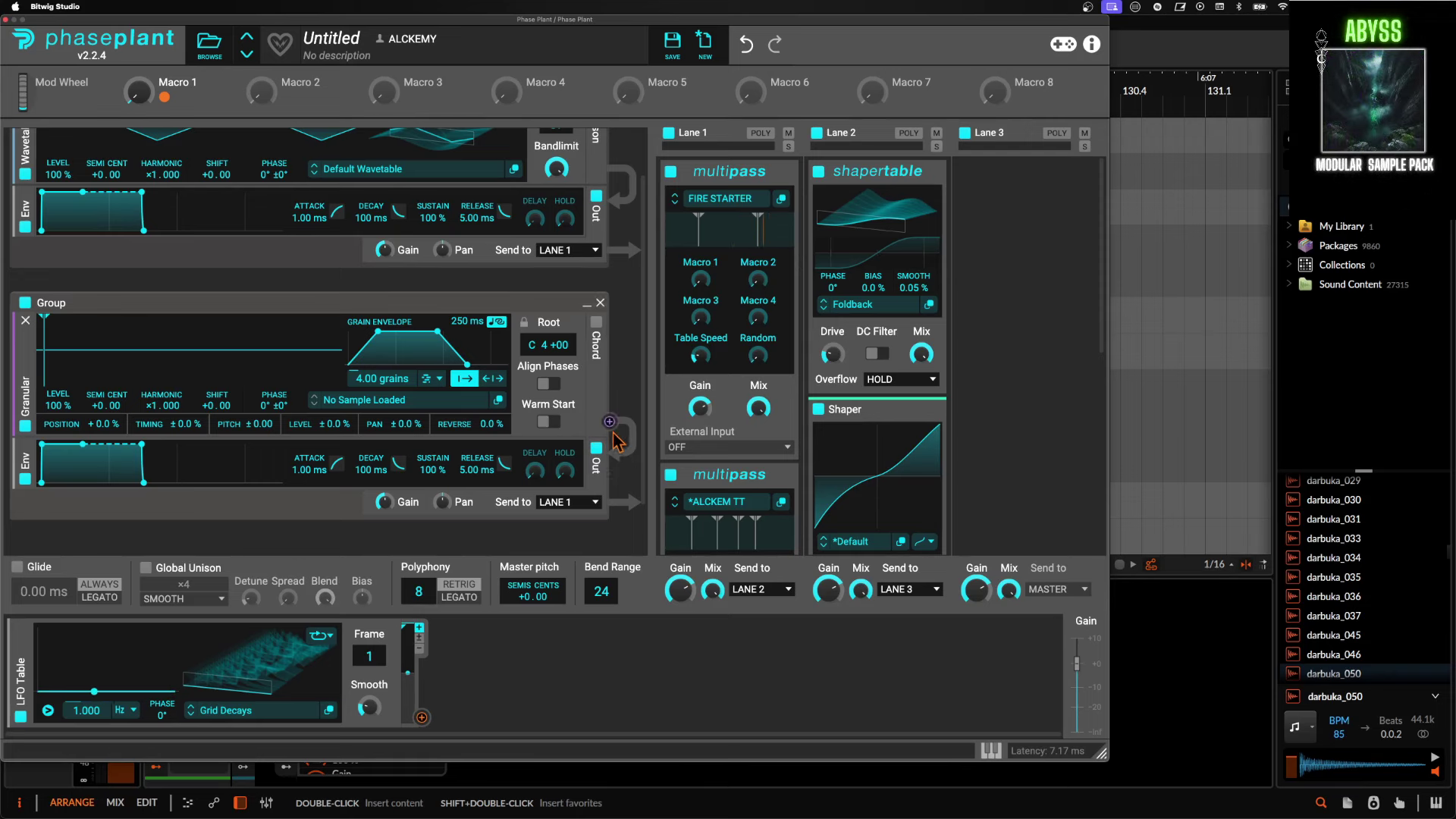
Enable the Granular generator's MAJOR chord mode and reshape its grain envelope into a triangle.
scroll(588, 303, "up", 1)
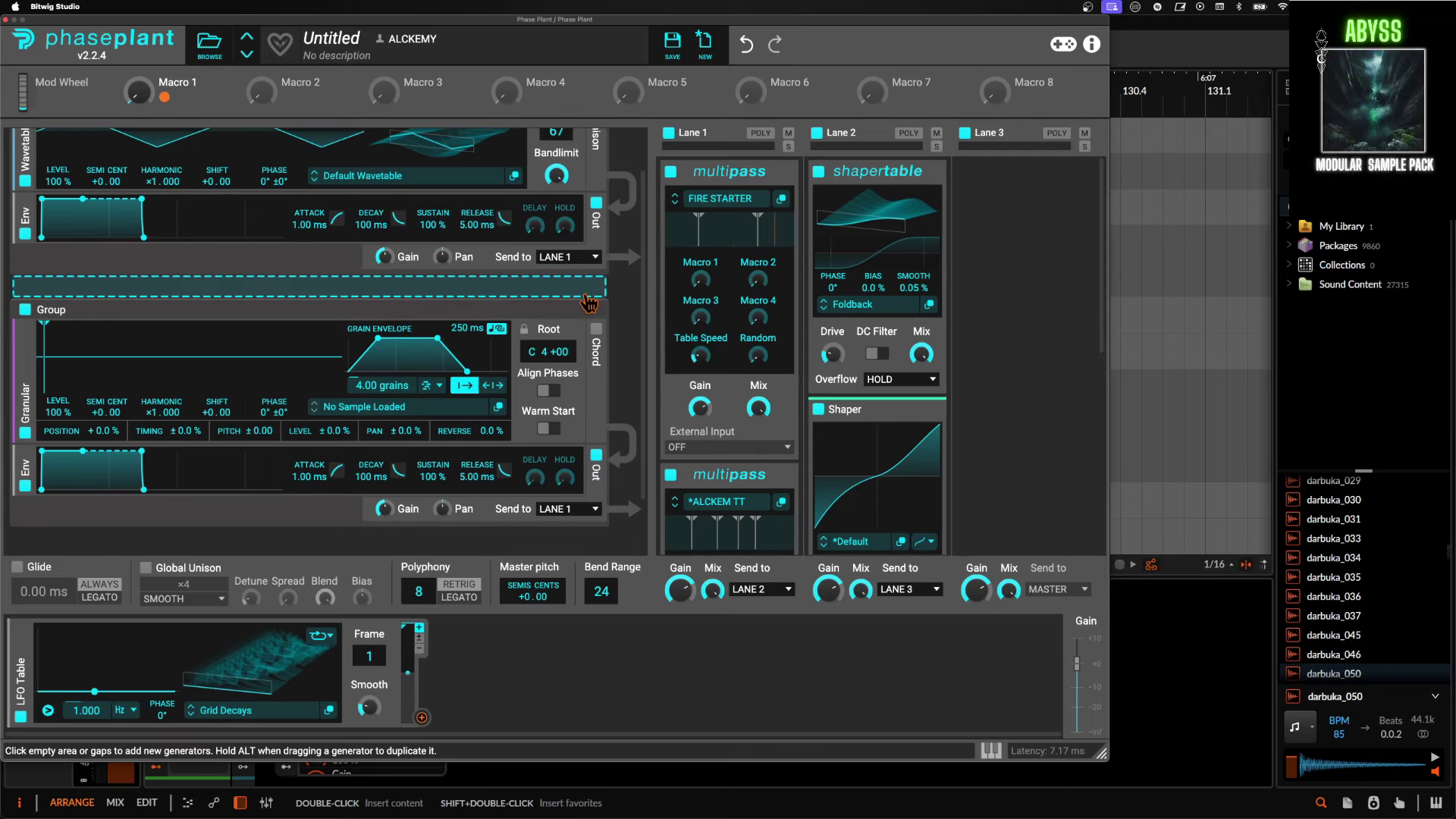
left_click(596, 349)
scroll(596, 353, "down", 4)
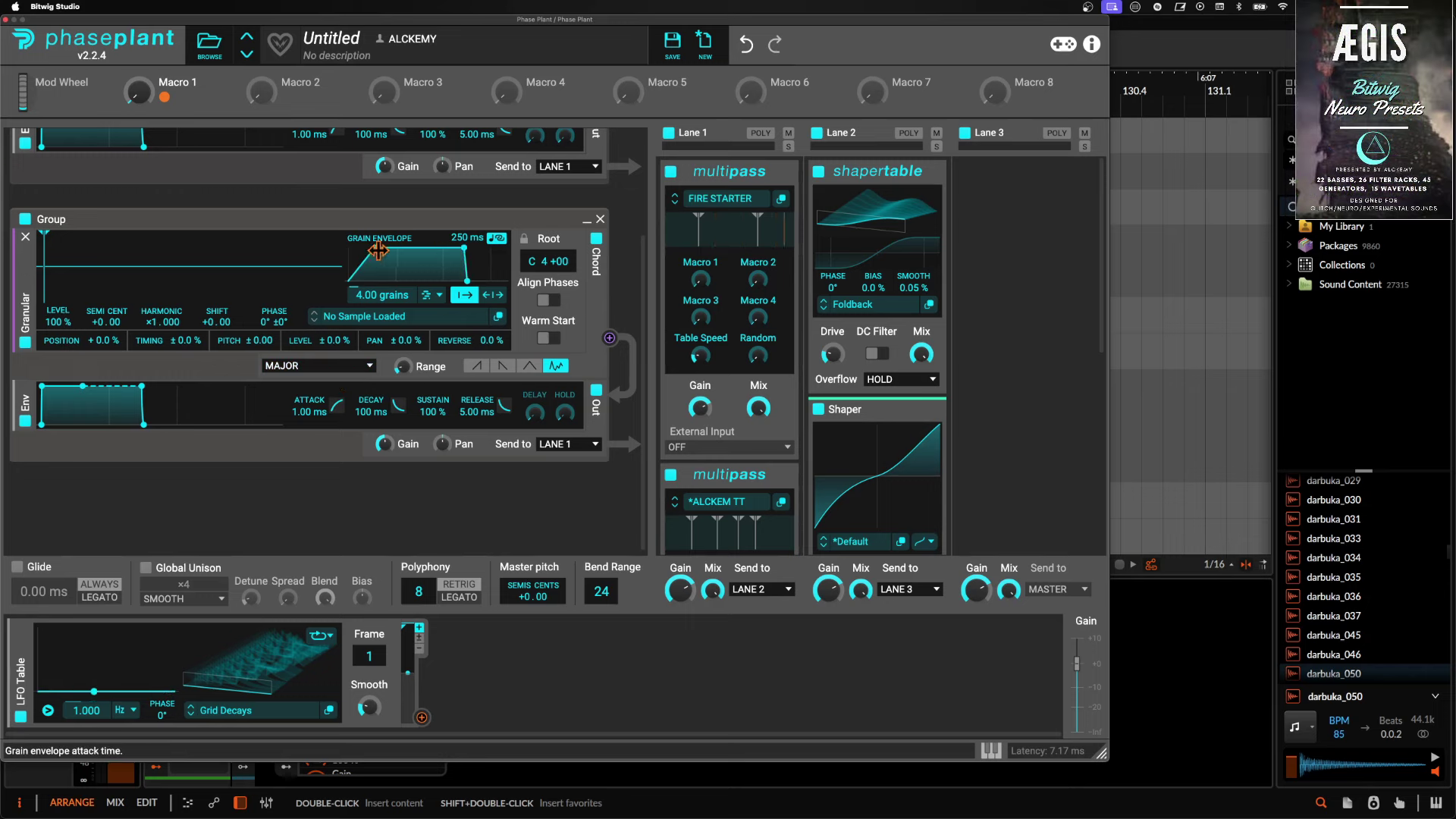
left_click_drag(450, 250, 419, 248)
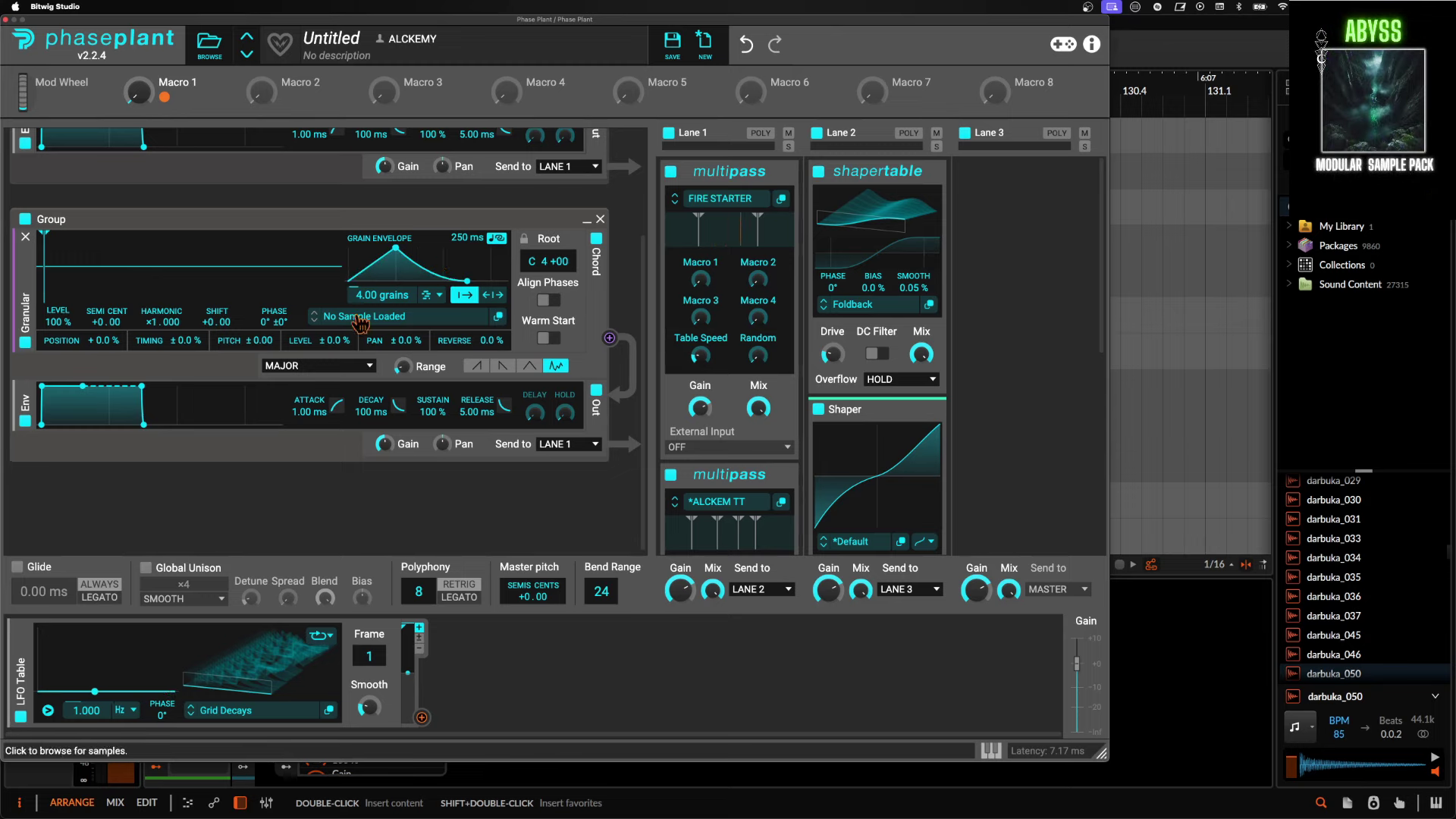
left_click(353, 367)
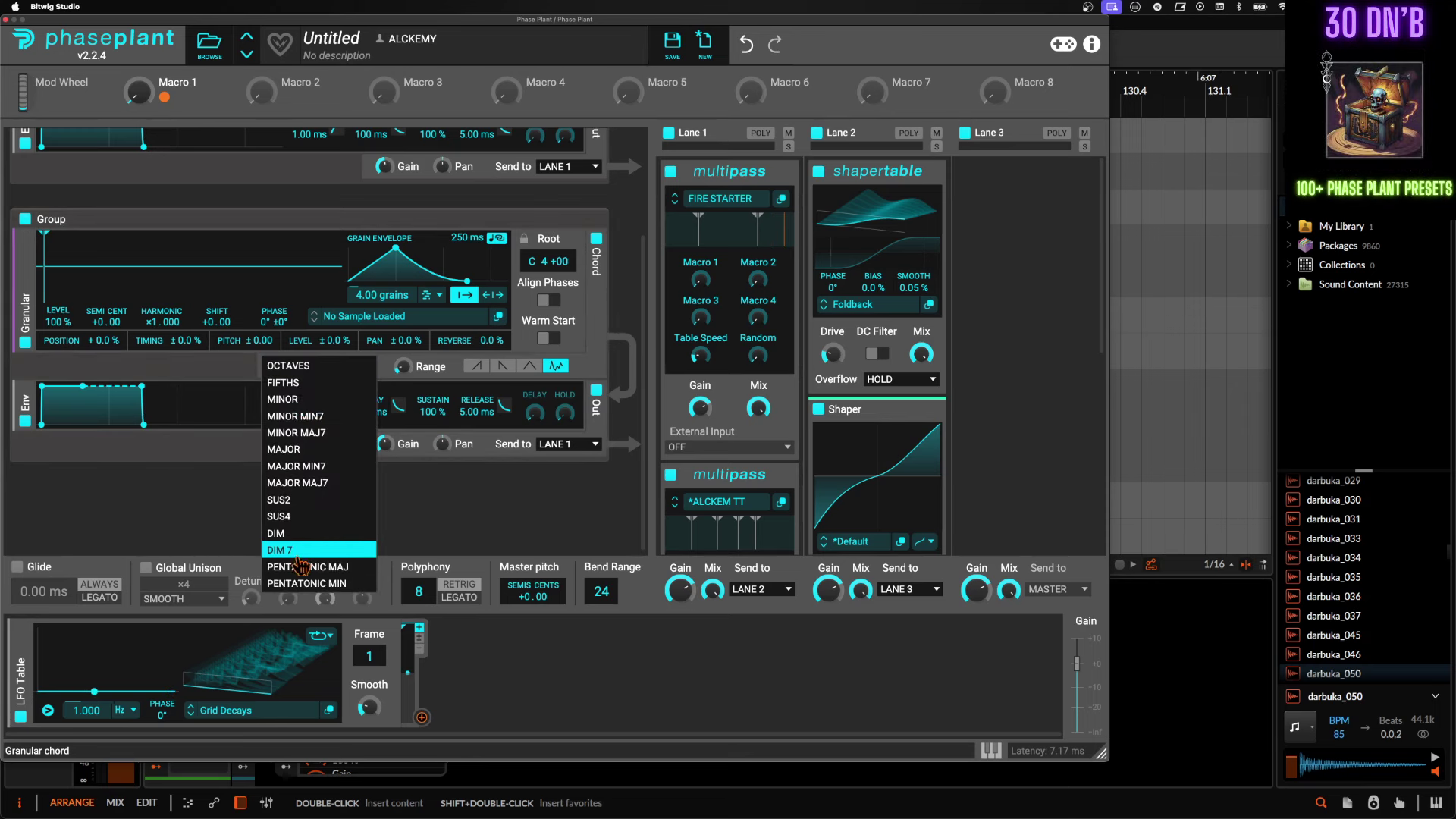
left_click(288, 449)
scroll(254, 351, "down", 1)
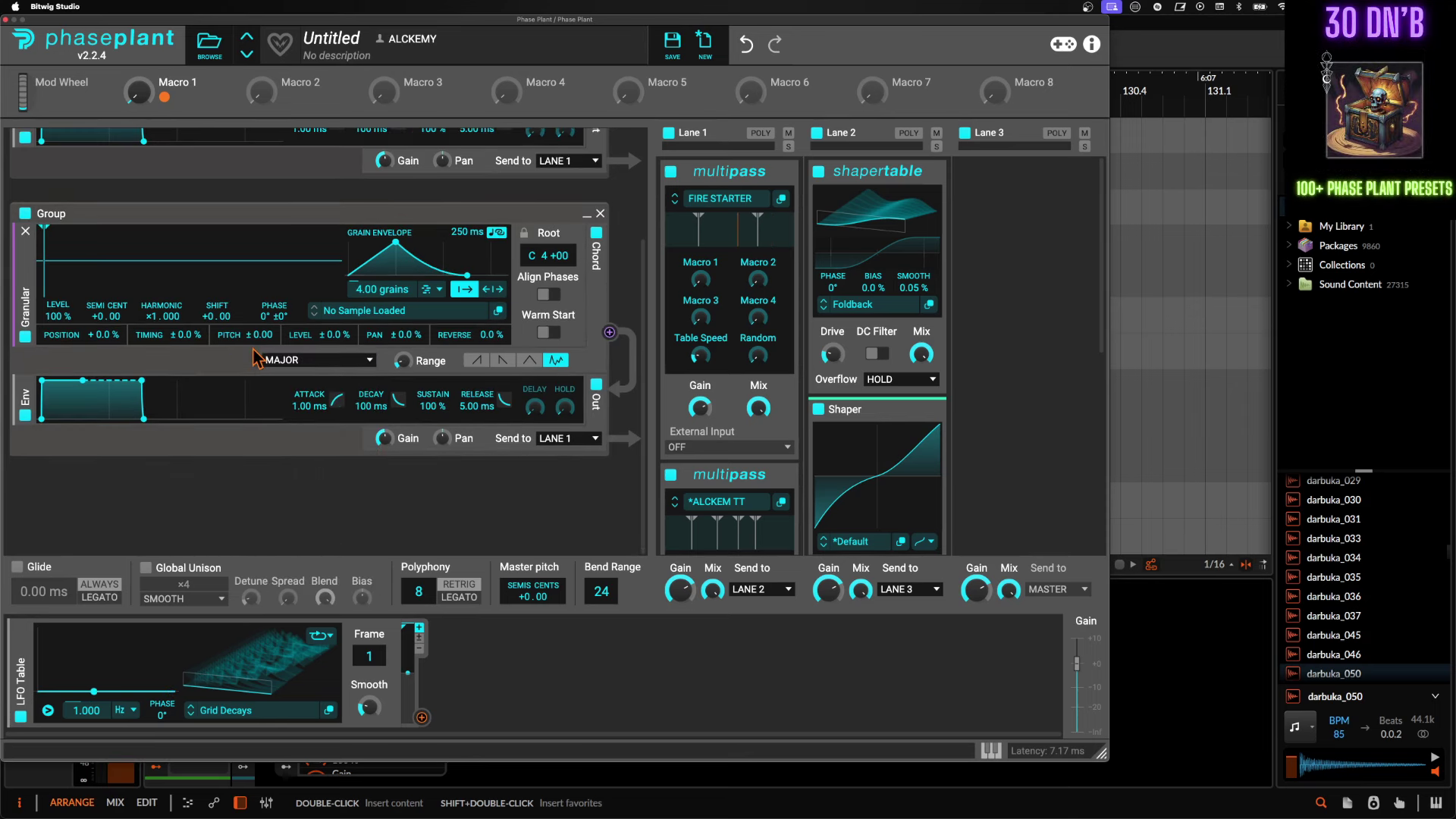
scroll(255, 357, "up", 5)
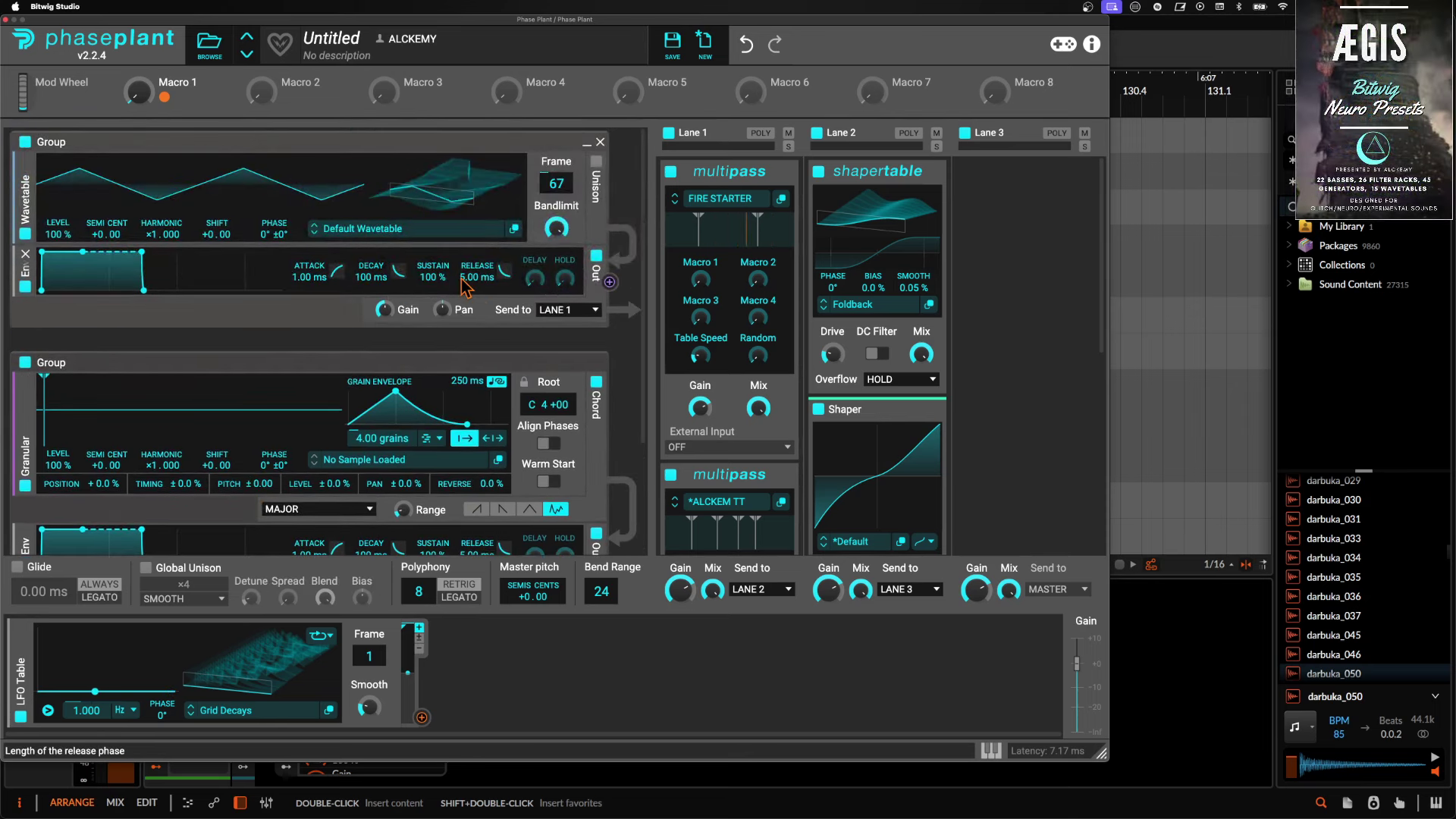
Collapse the FIRE STARTER multipass, shapertable, Shaper and second multipass effects to their titles.
left_click(777, 173)
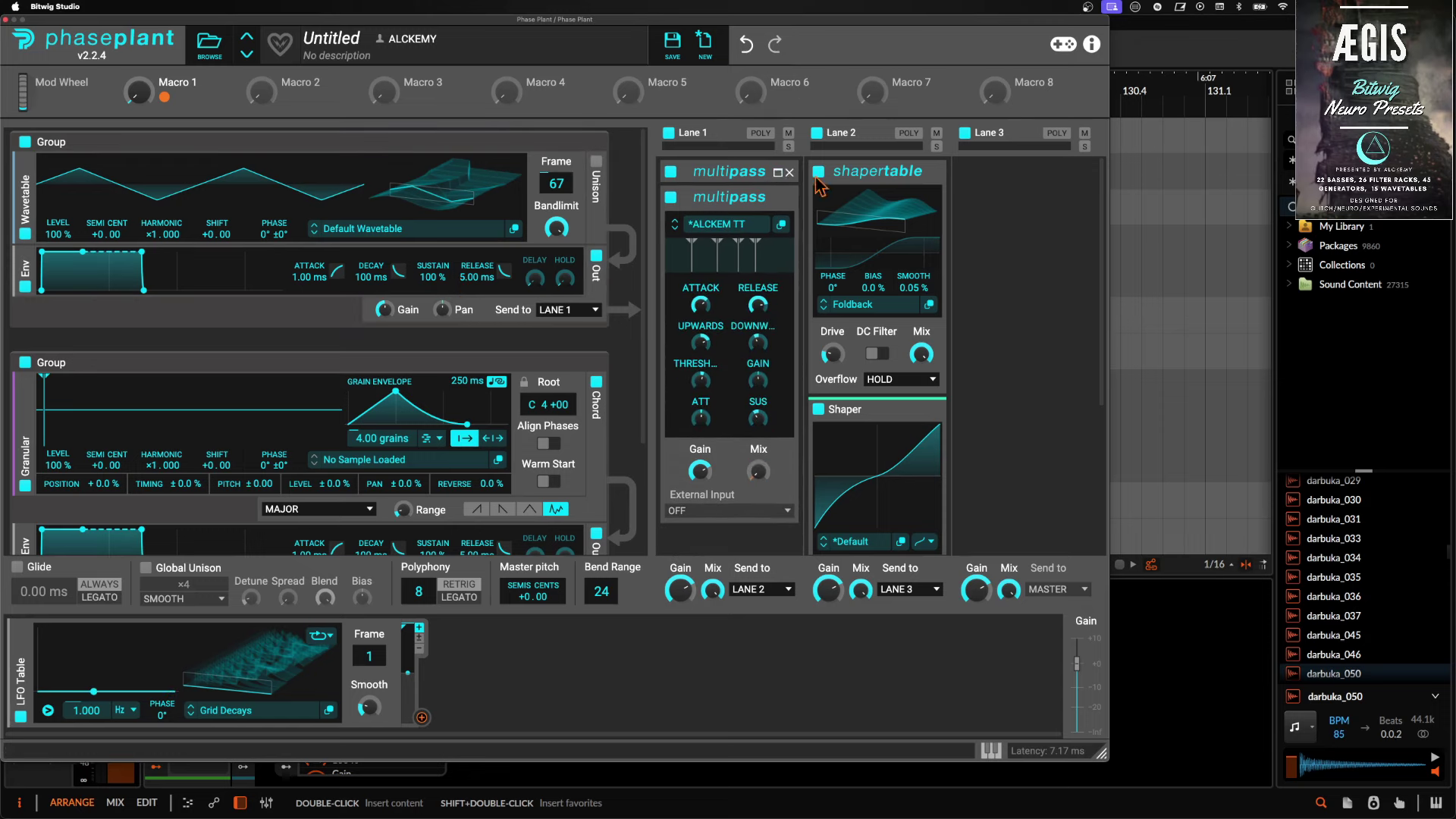
left_click(928, 179)
left_click(925, 200)
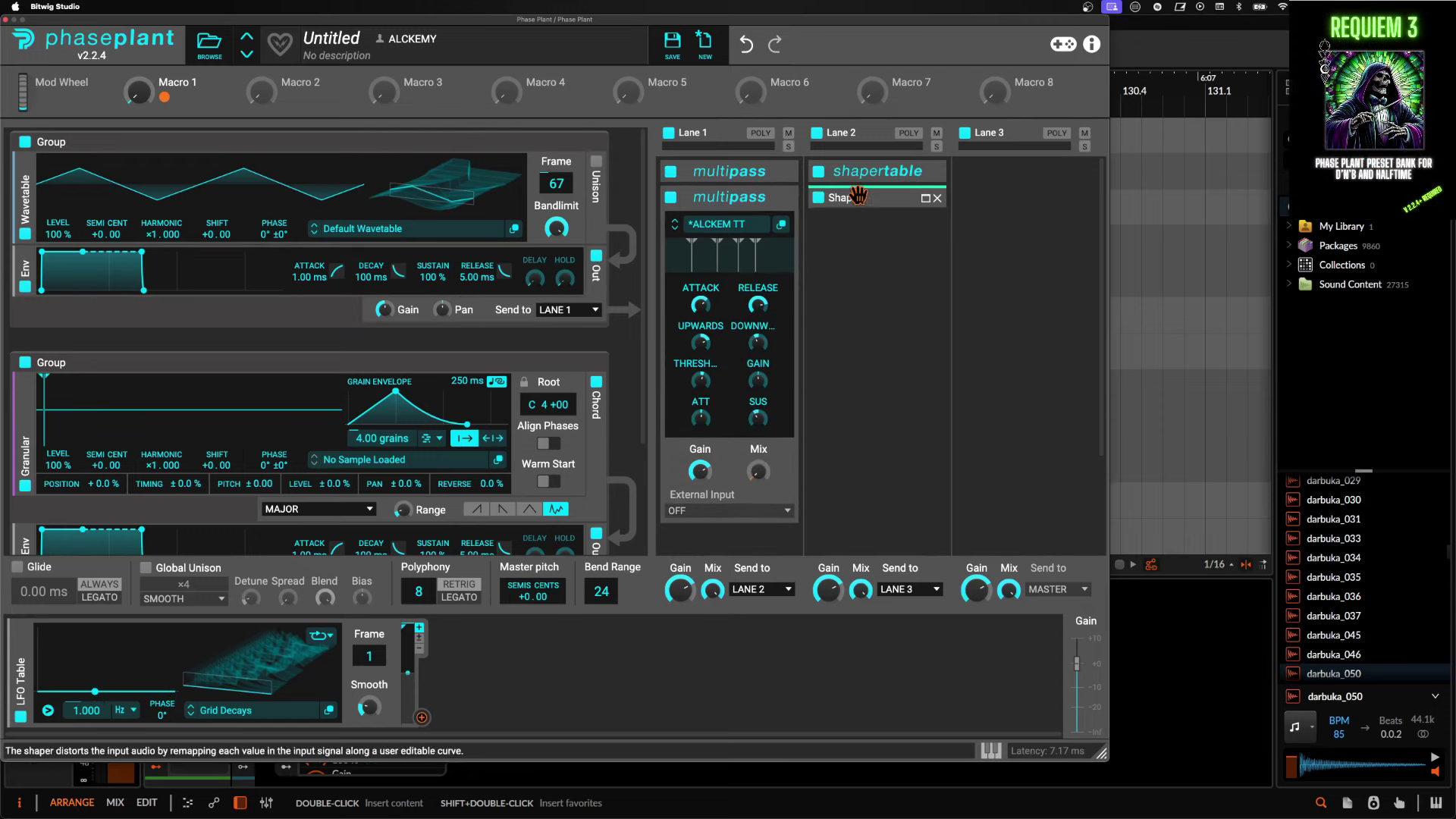
left_click(777, 198)
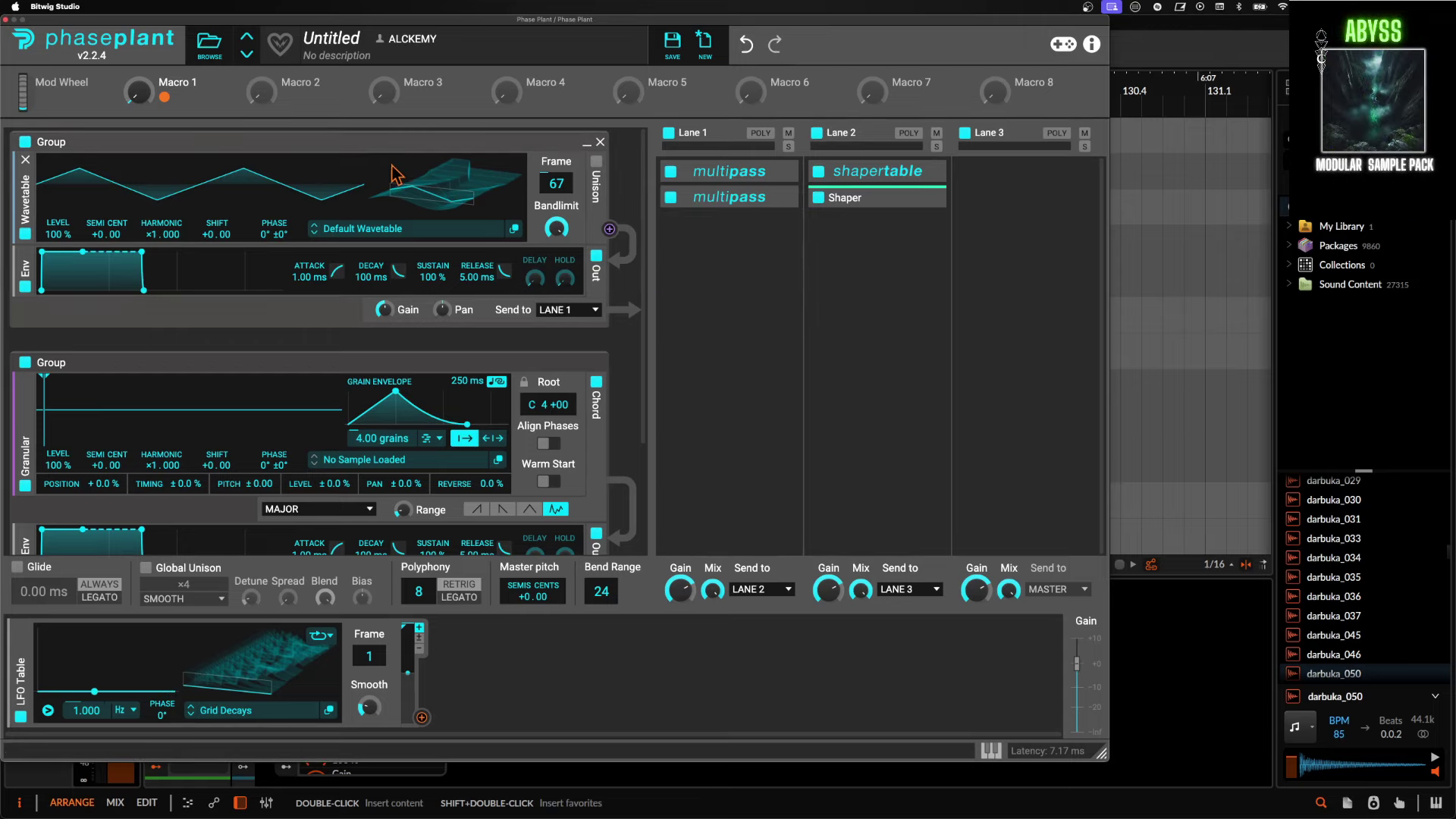
Start a new patch with an Analog generator, Distortion and Chorus in Lane 1, and a Limiter in Lane 3.
left_click(705, 41)
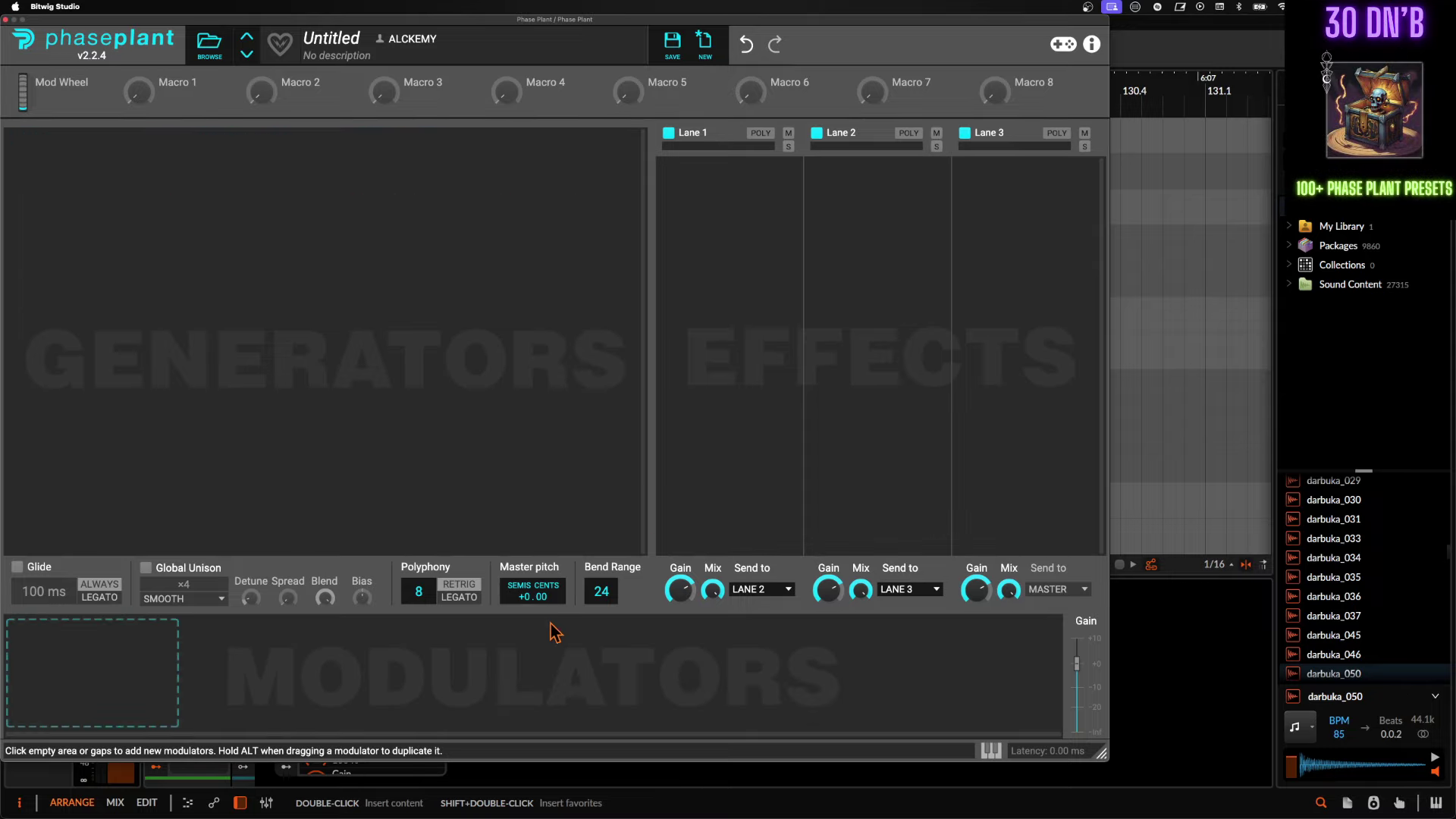
left_click(432, 164)
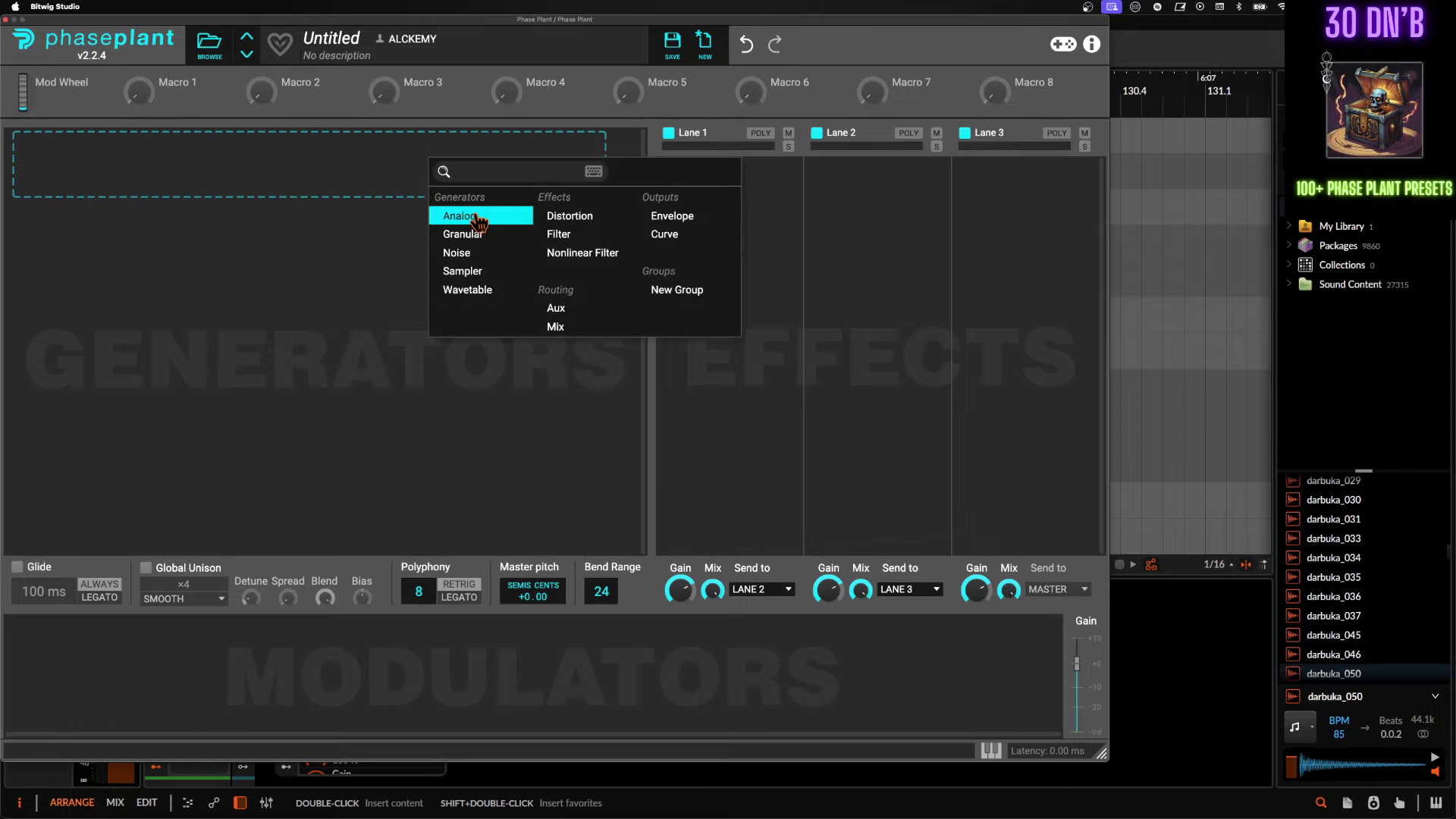
left_click(494, 216)
left_click(717, 226)
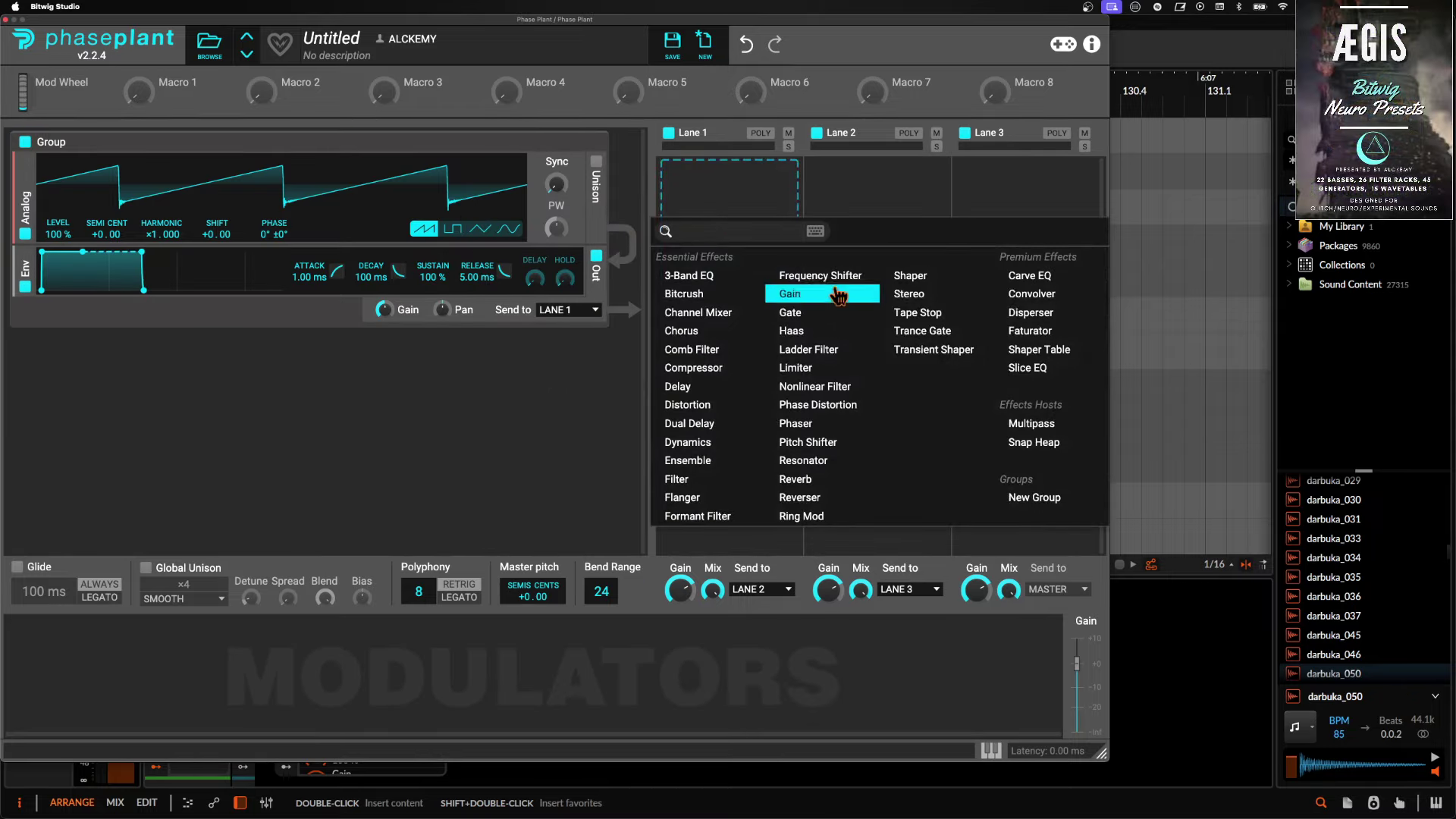
left_click(709, 407)
left_click(987, 273)
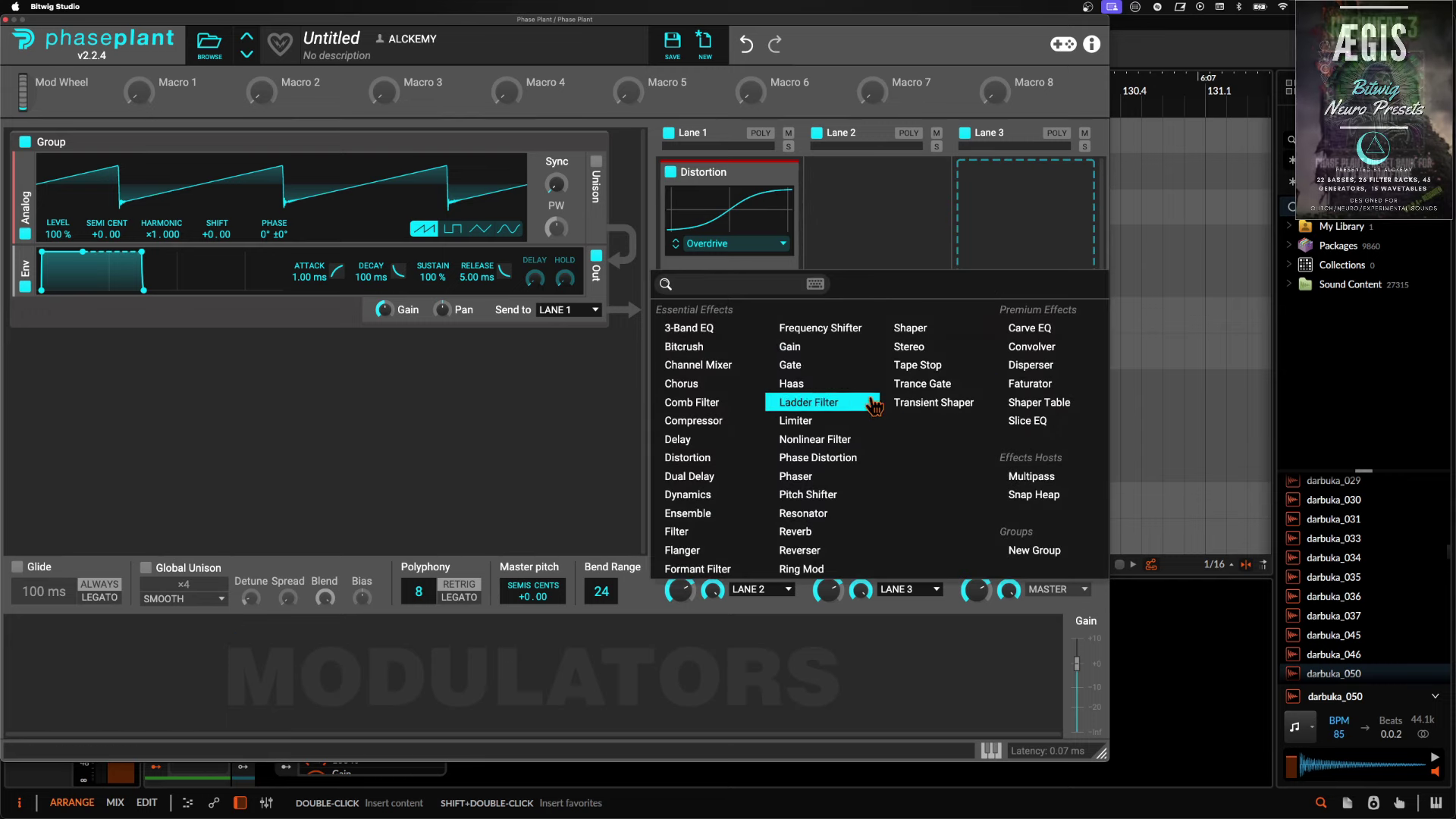
left_click(836, 426)
left_click(745, 416)
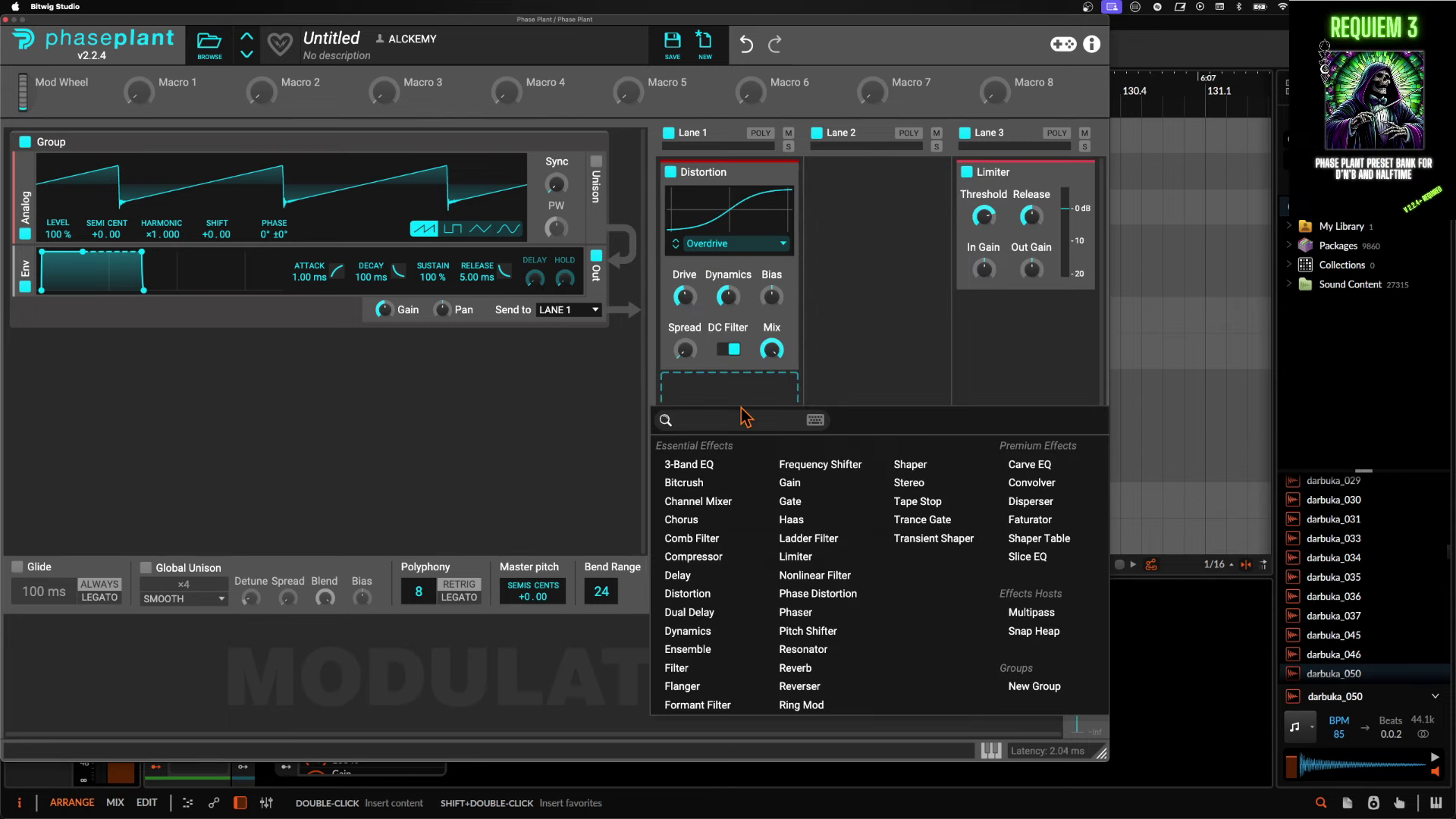
left_click(705, 529)
Add Flanger, Convolver and Ensemble effects to Lane 1.
left_click(691, 485)
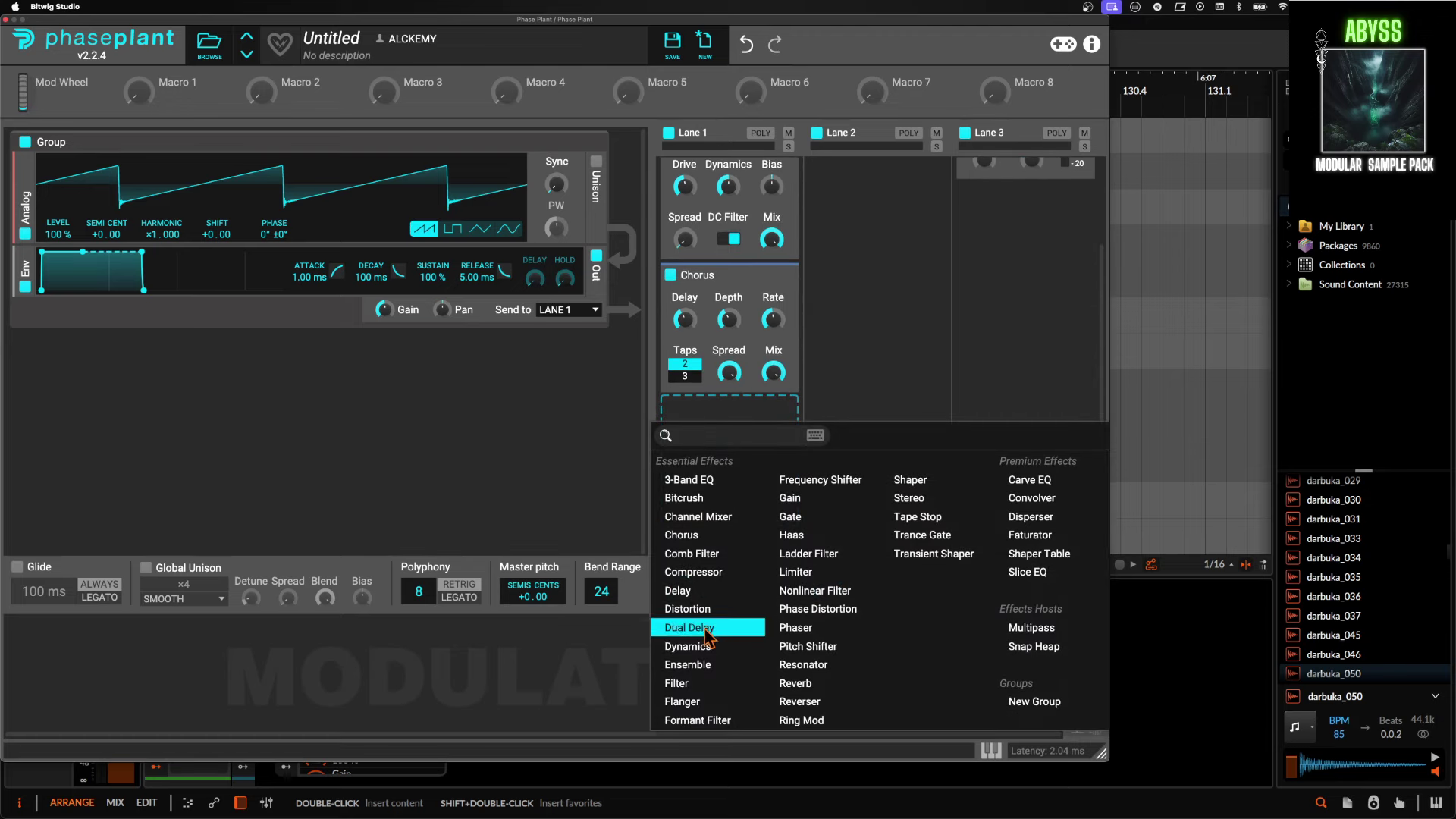
left_click(686, 701)
left_click(705, 464)
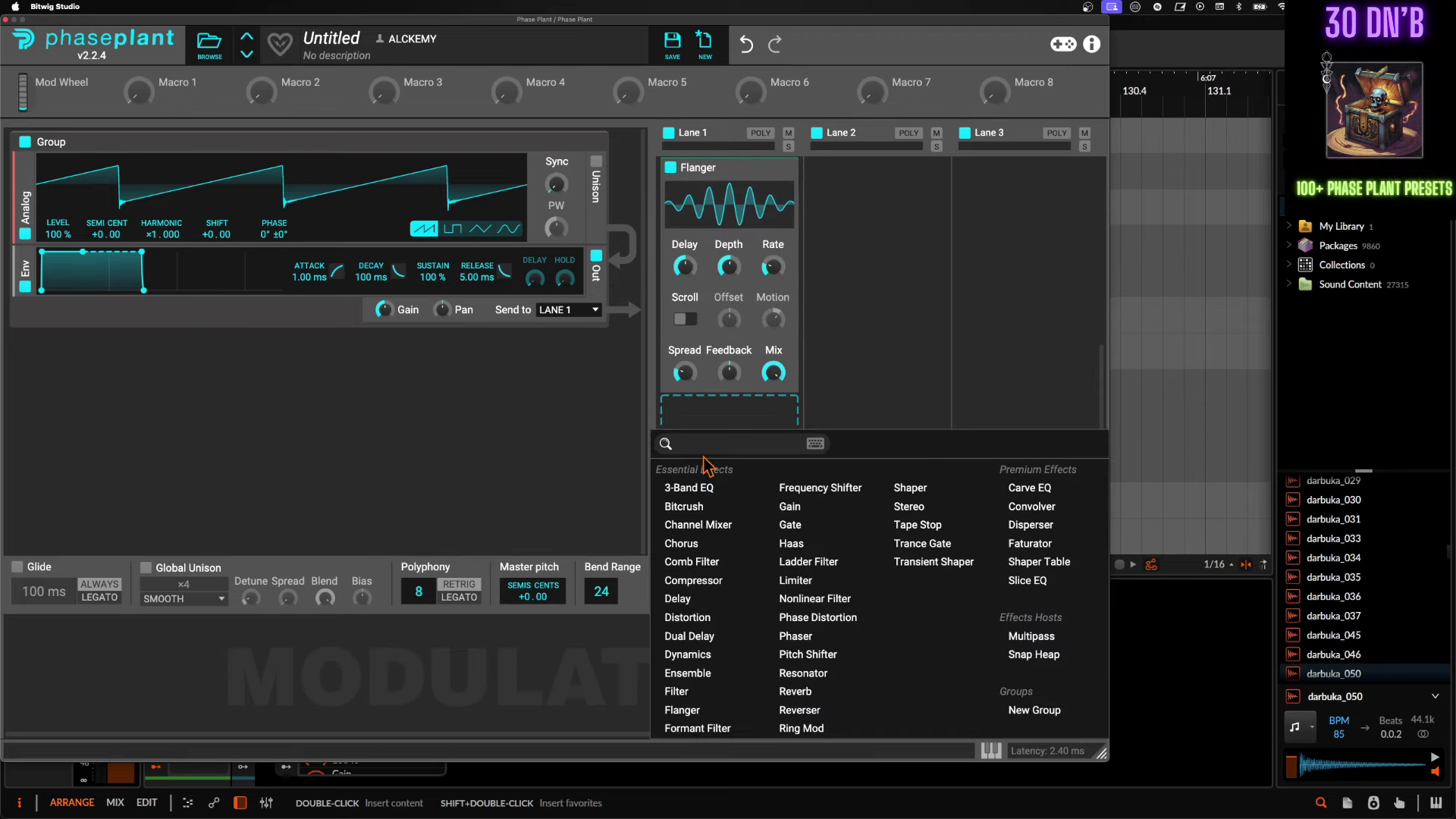
left_click(1041, 514)
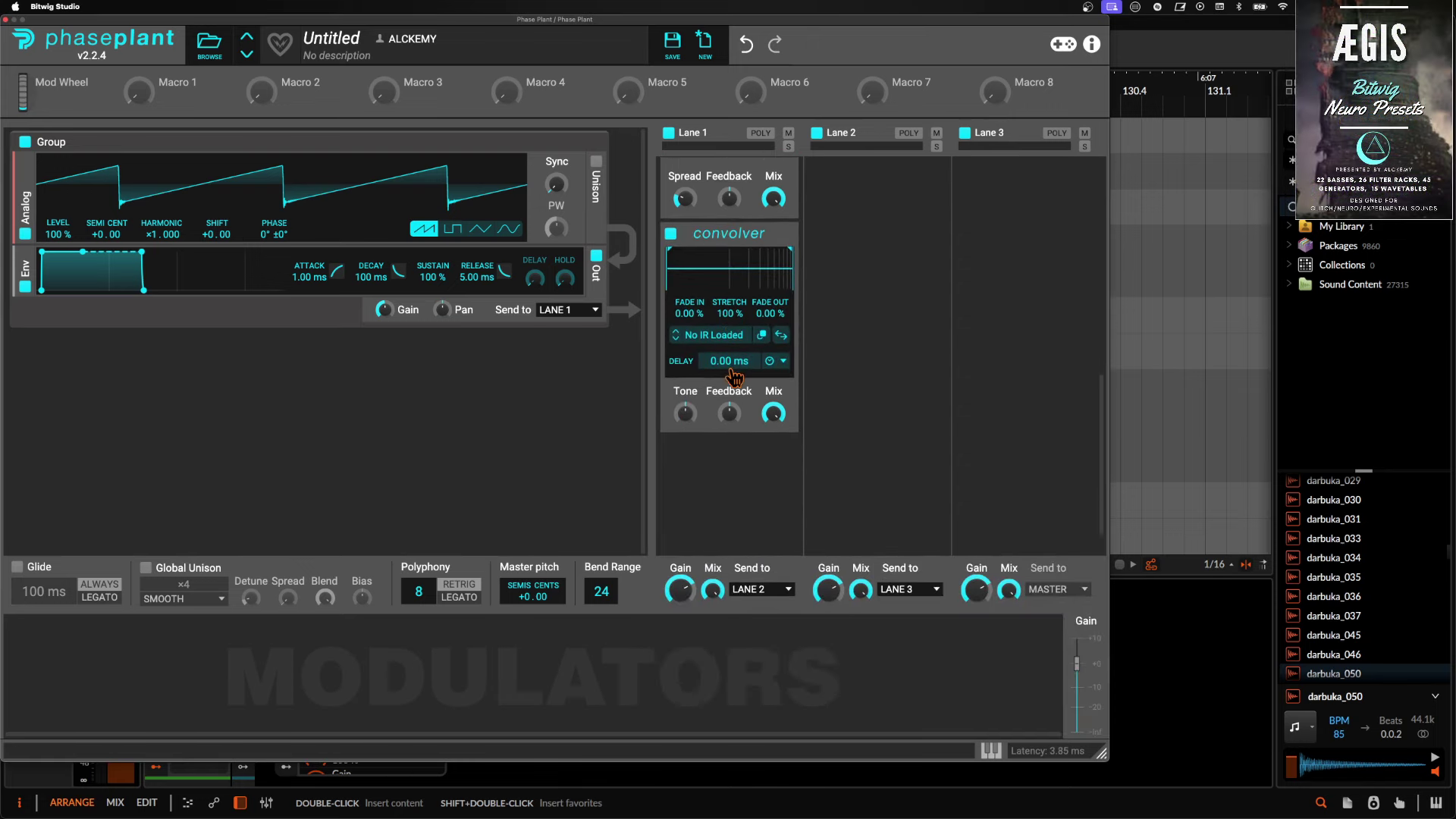
left_click(730, 414)
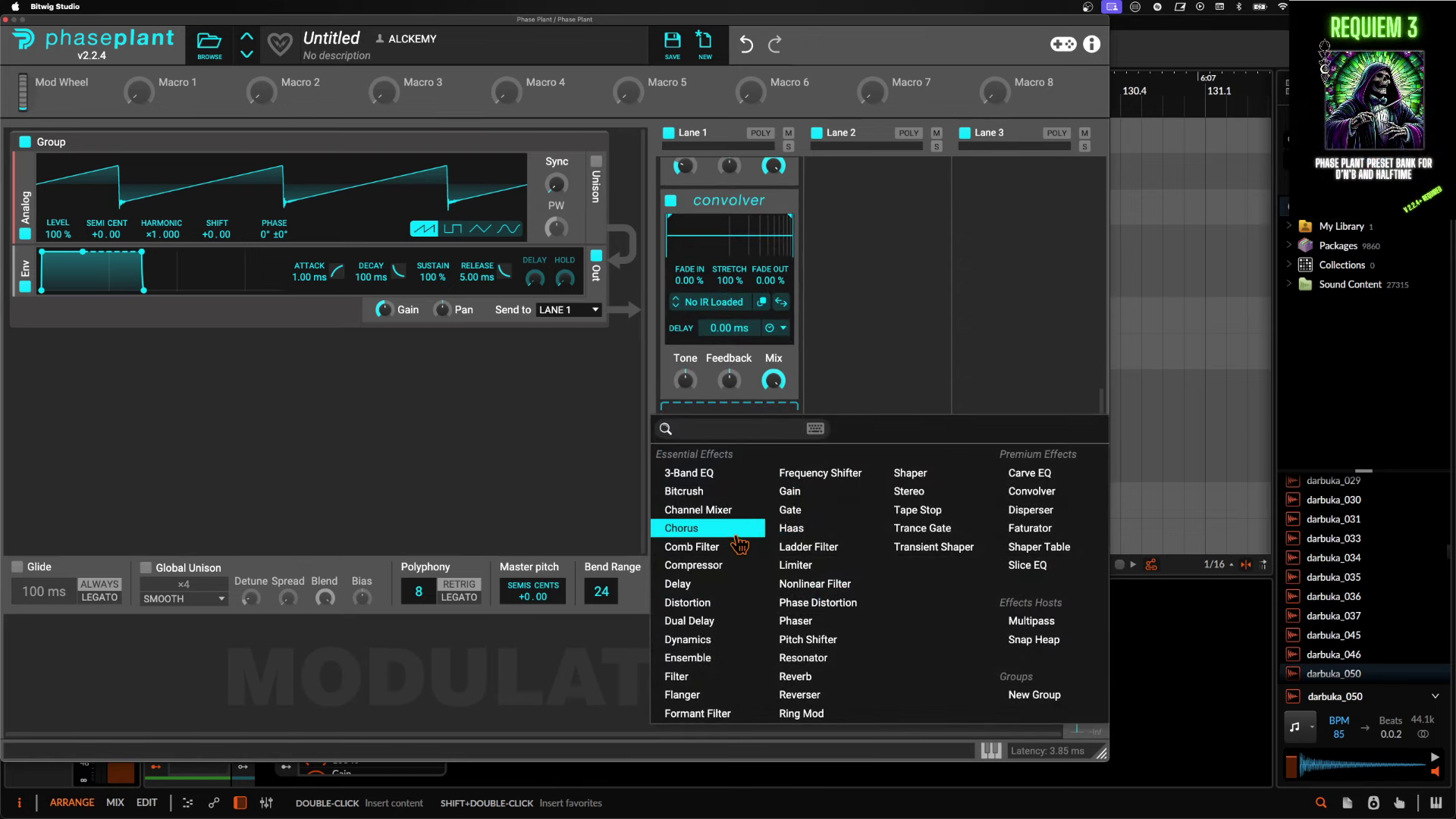
left_click(692, 658)
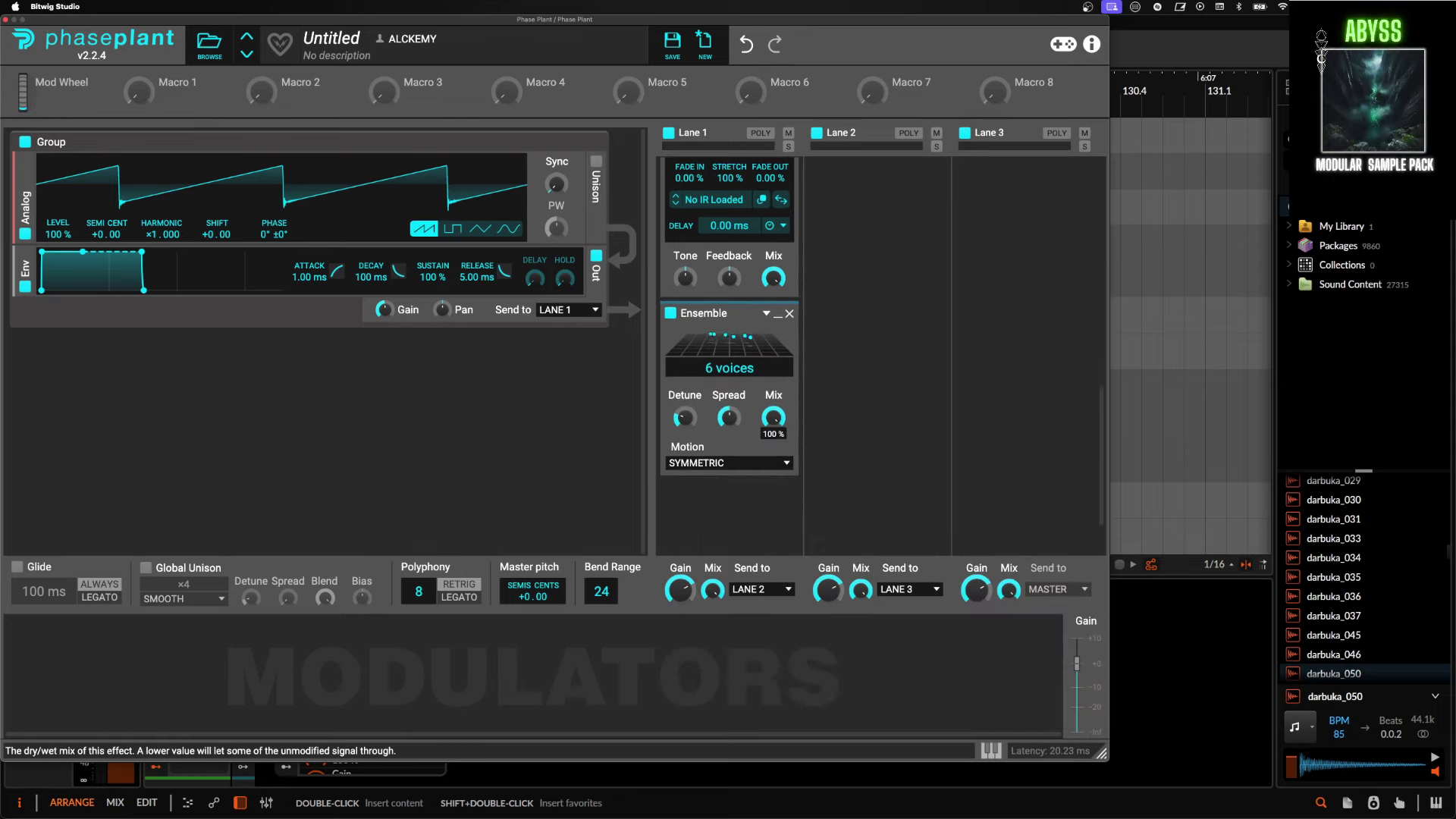
Collapse the Ensemble, Chorus, Flanger and Convolver effects to their titles.
left_click(779, 317)
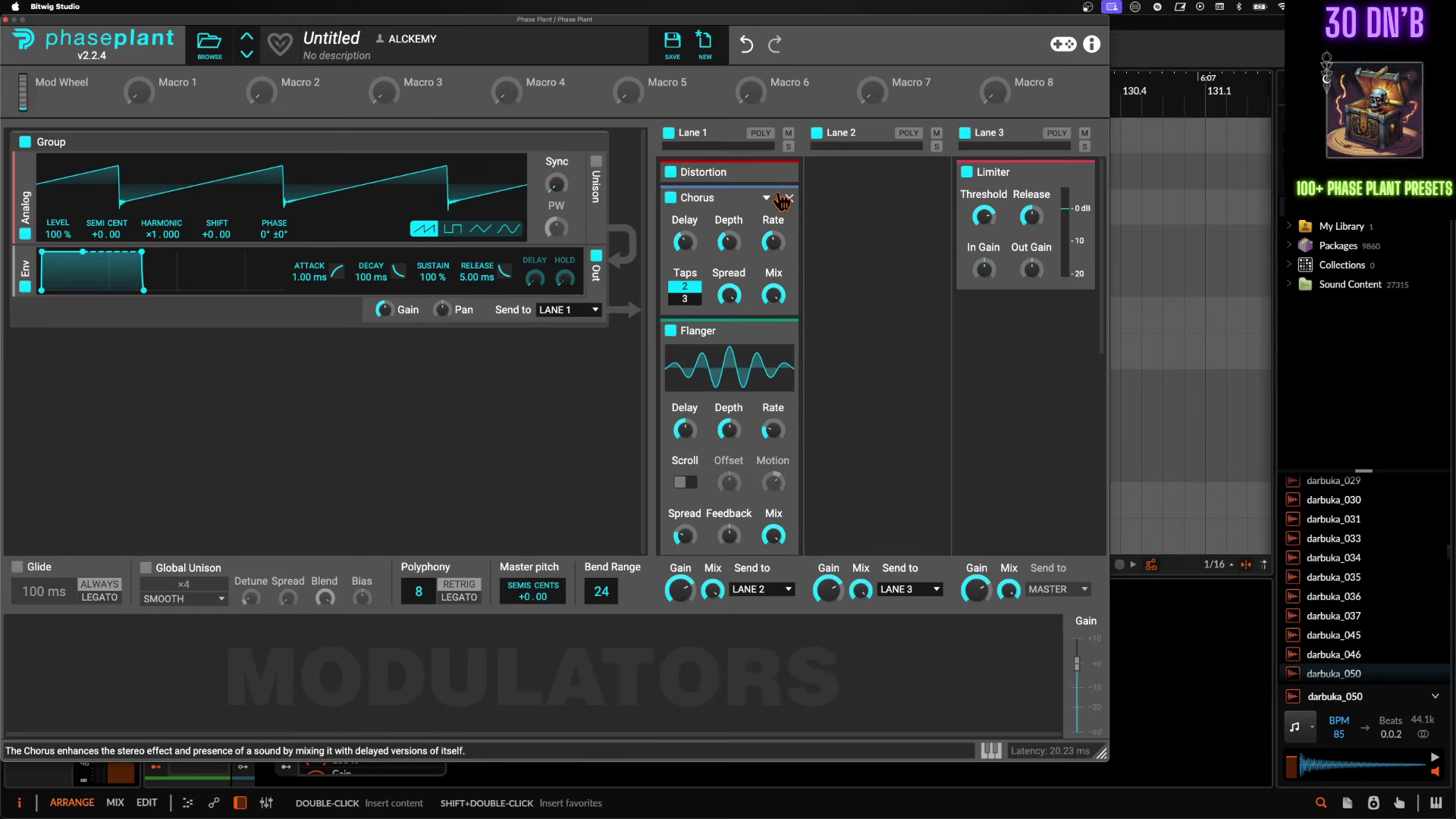
left_click(781, 197)
left_click(781, 223)
left_click(780, 251)
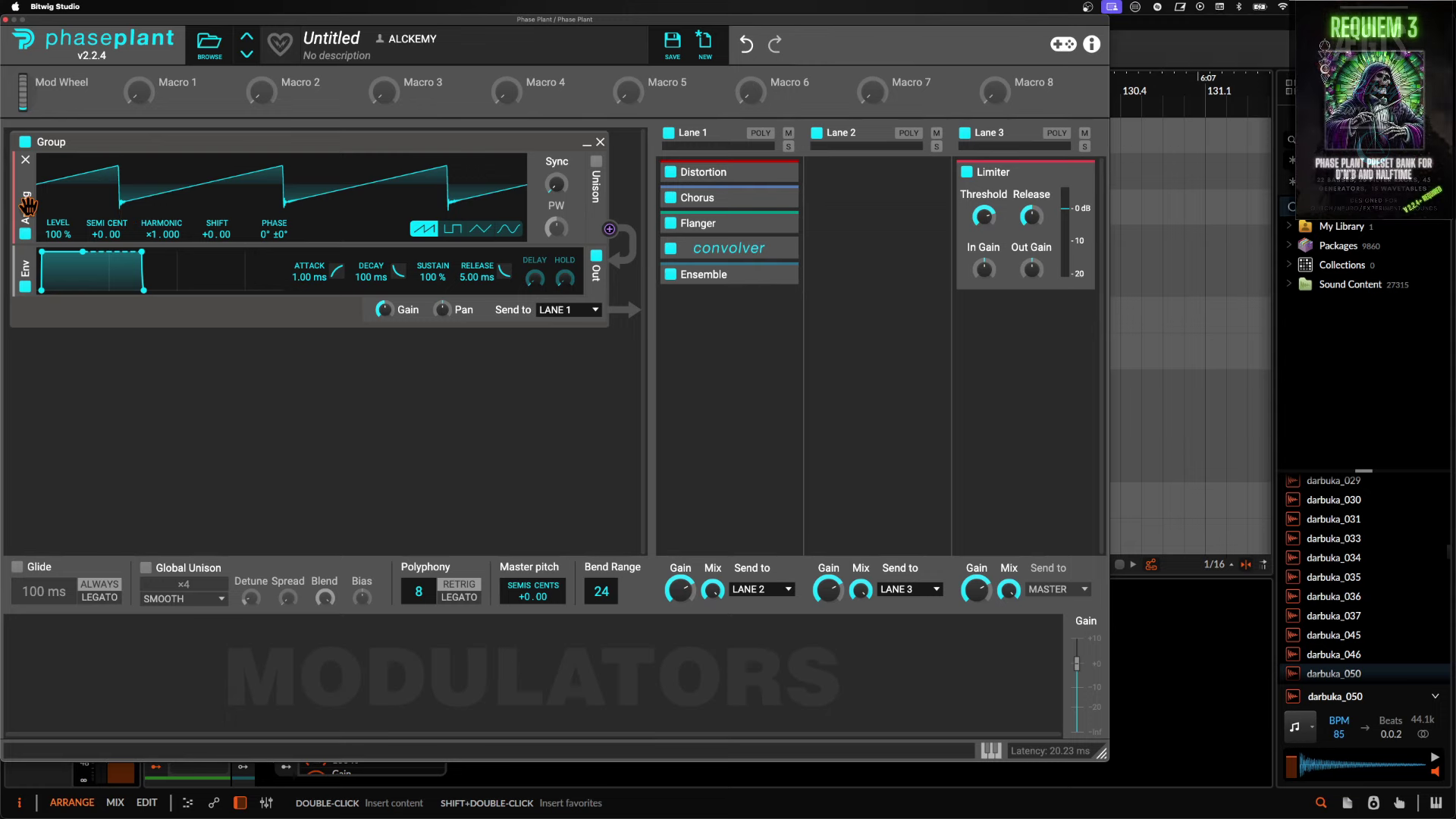
Add a Wavetable generator group, then return to the Bitwig arrangement.
left_click(121, 387)
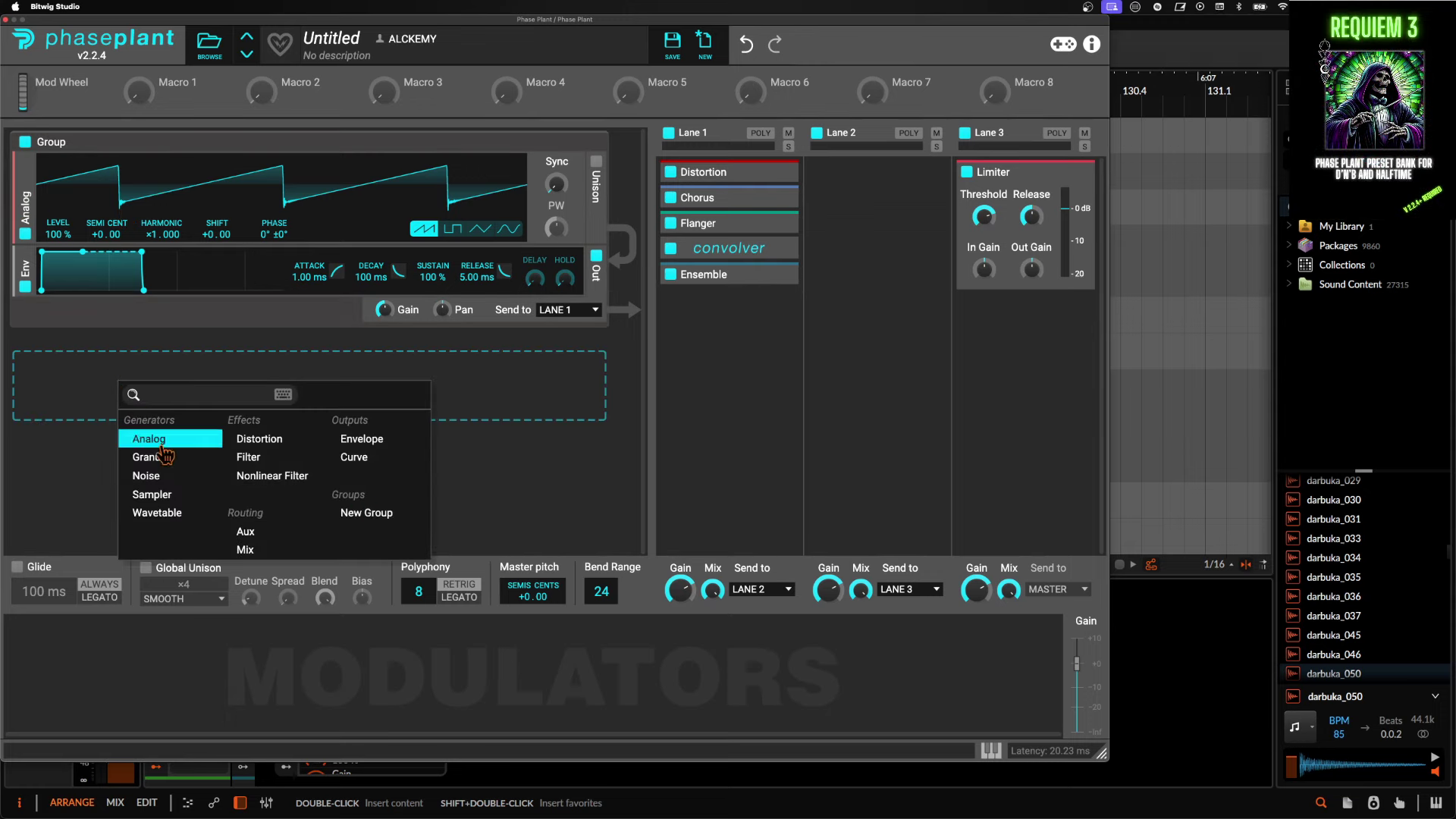
left_click(152, 510)
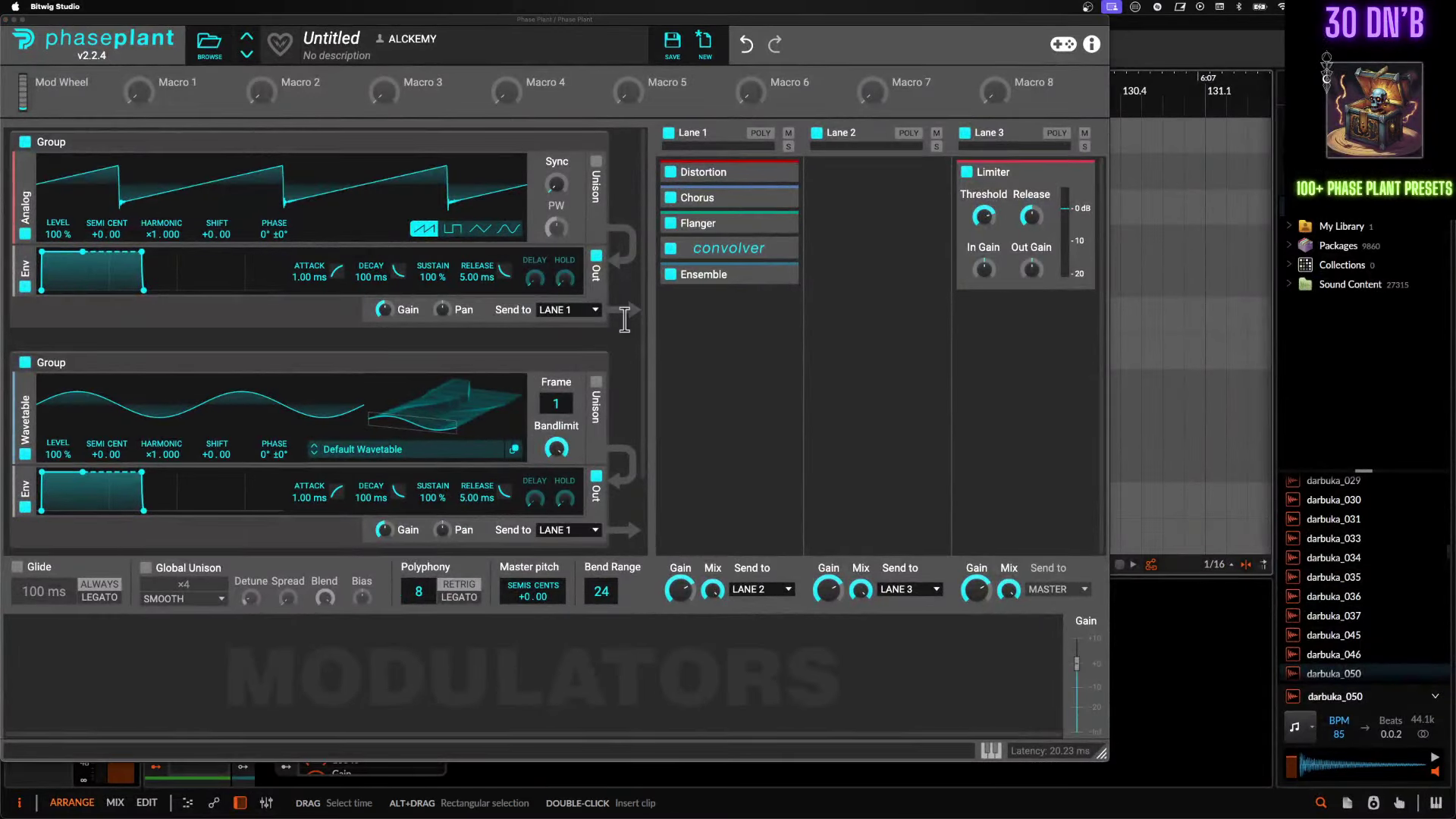
key("ctrl+Up")
left_click(1035, 387)
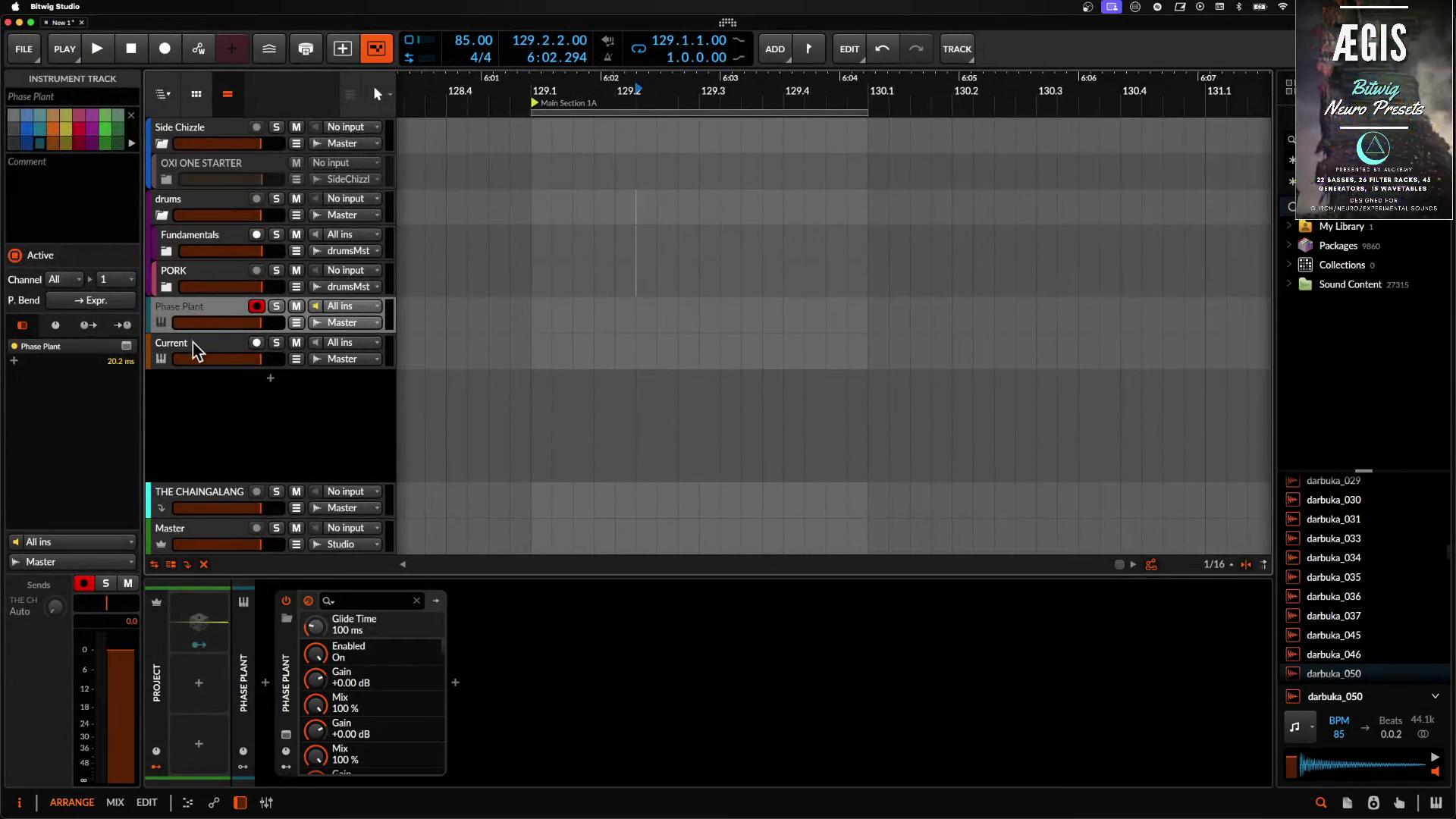
View the Current synth's Detuned Neuro patch, close it, and select the Phase Plant track.
left_click(196, 349)
left_click(287, 734)
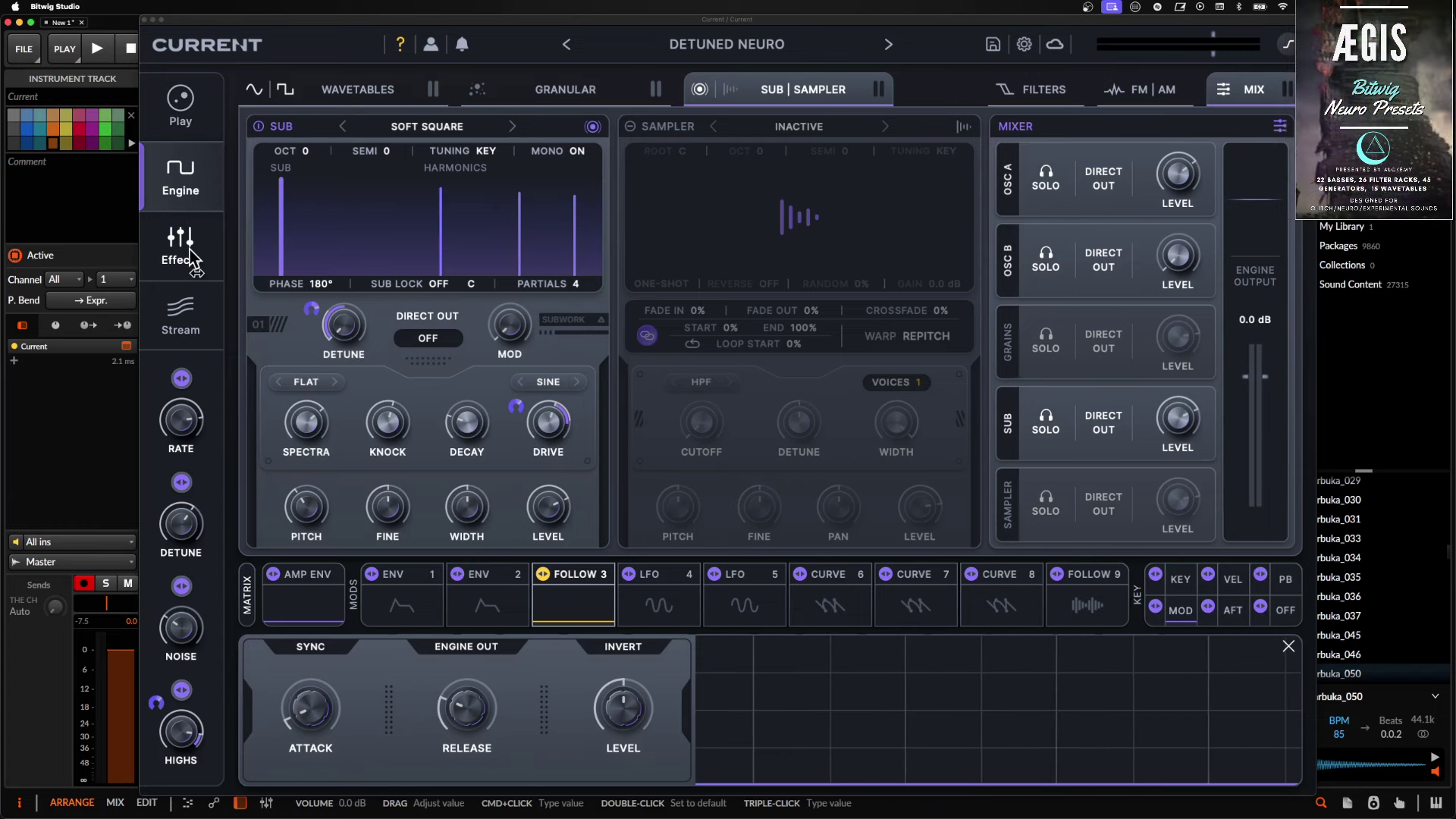
left_click(144, 20)
left_click(250, 314)
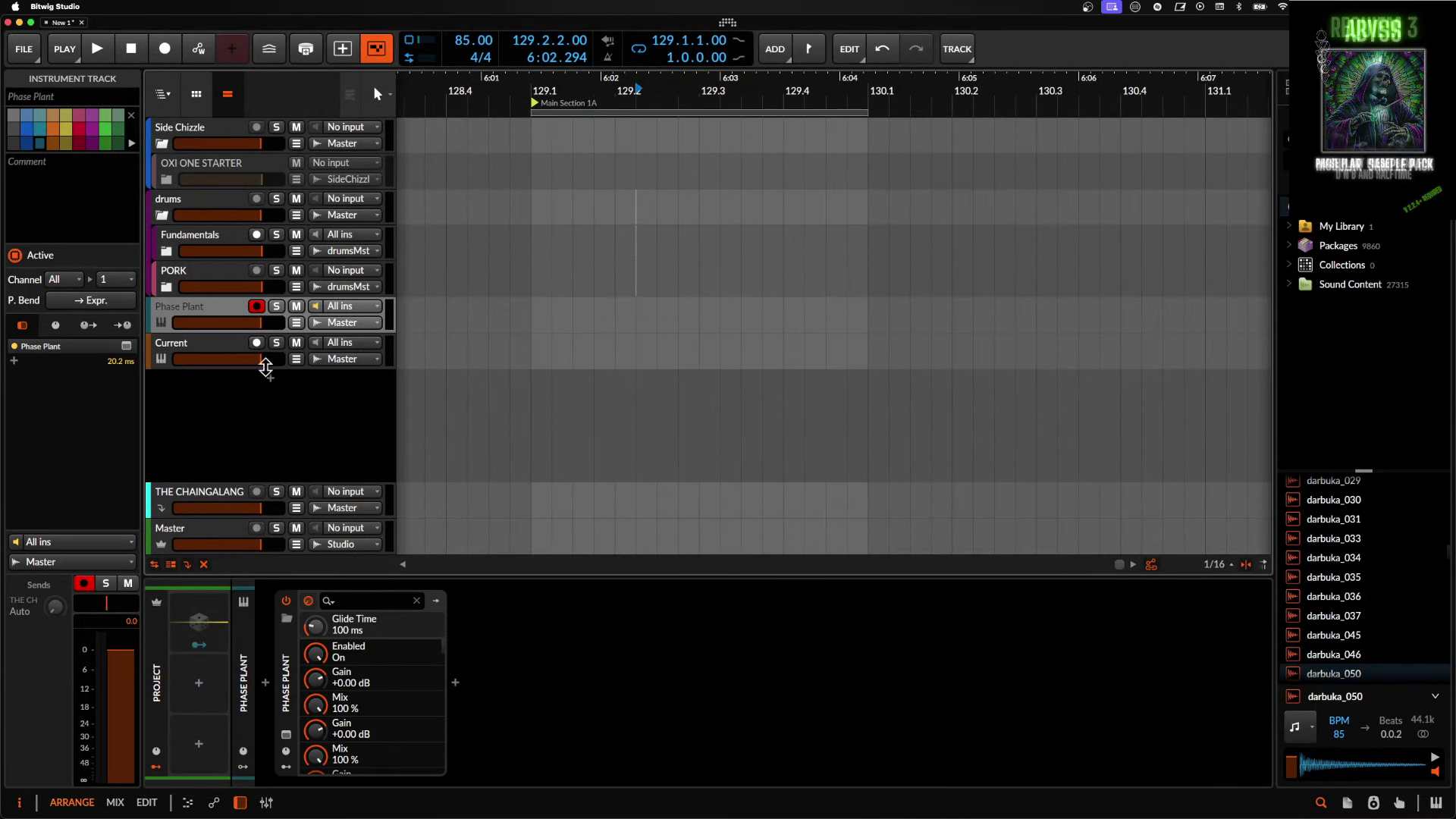
Add Multipass to Phase Plant's empty Lane 1 slot and close the plugin window.
left_click(286, 734)
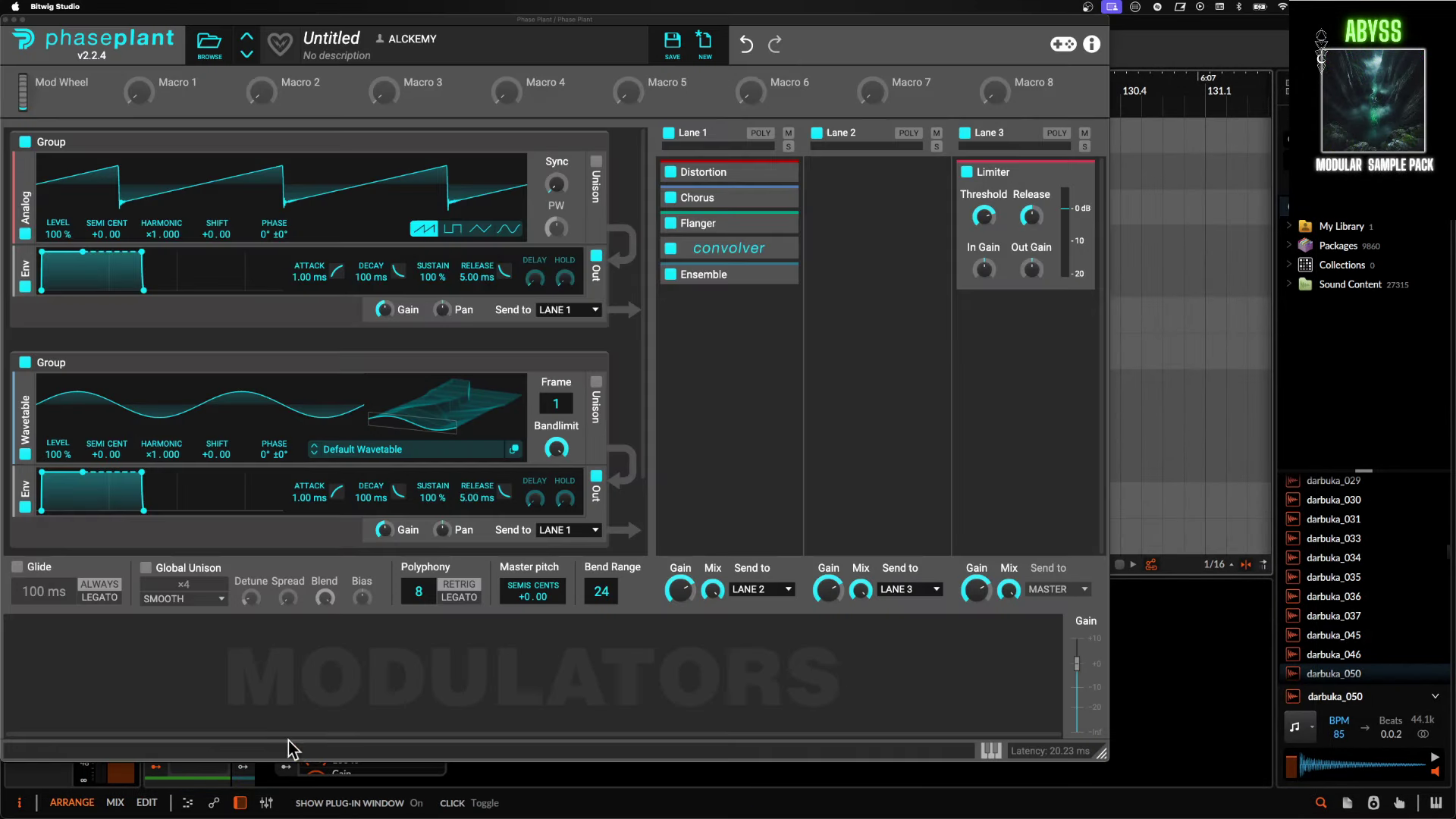
left_click(742, 338)
left_click(1031, 535)
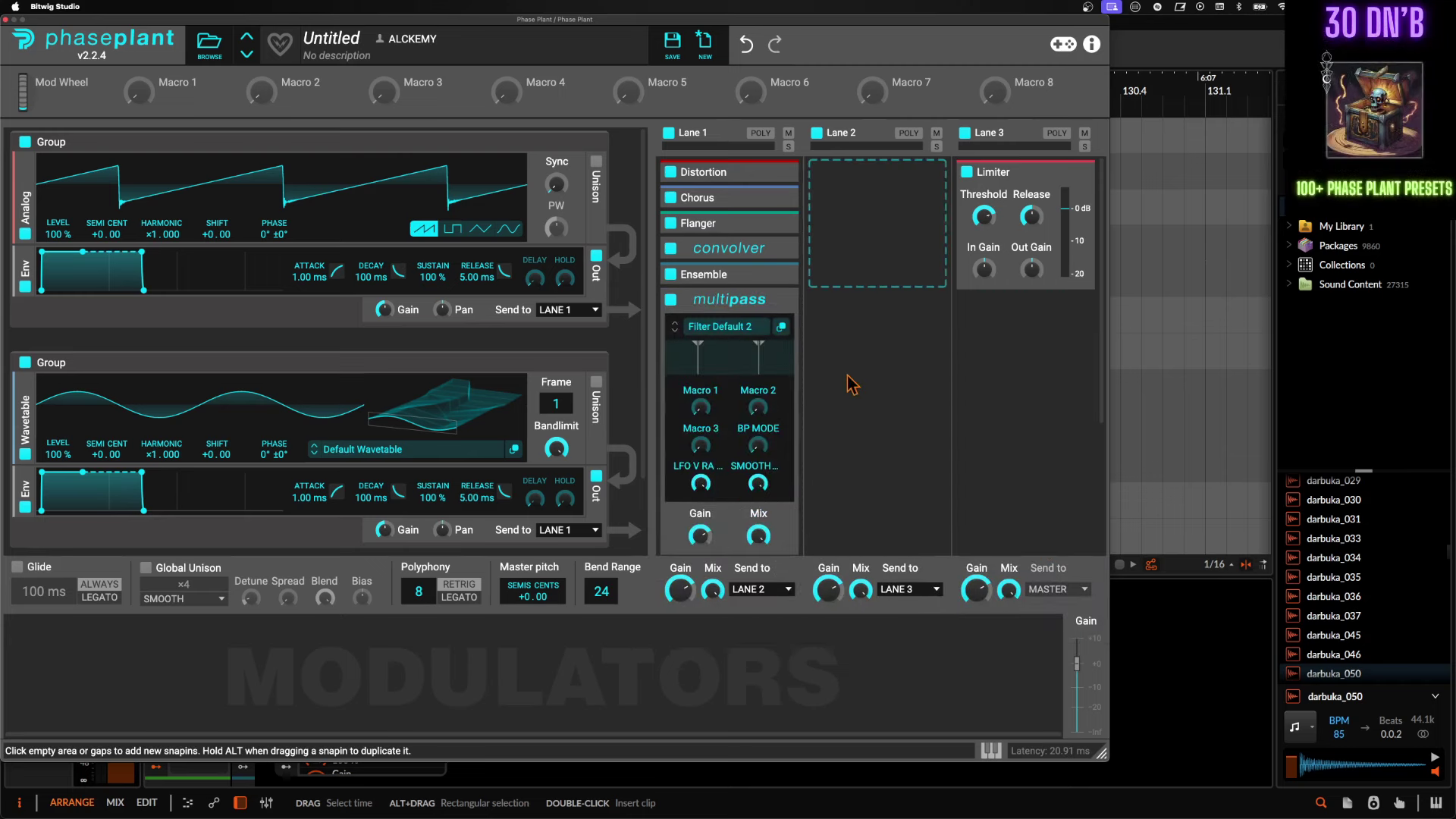
left_click(7, 22)
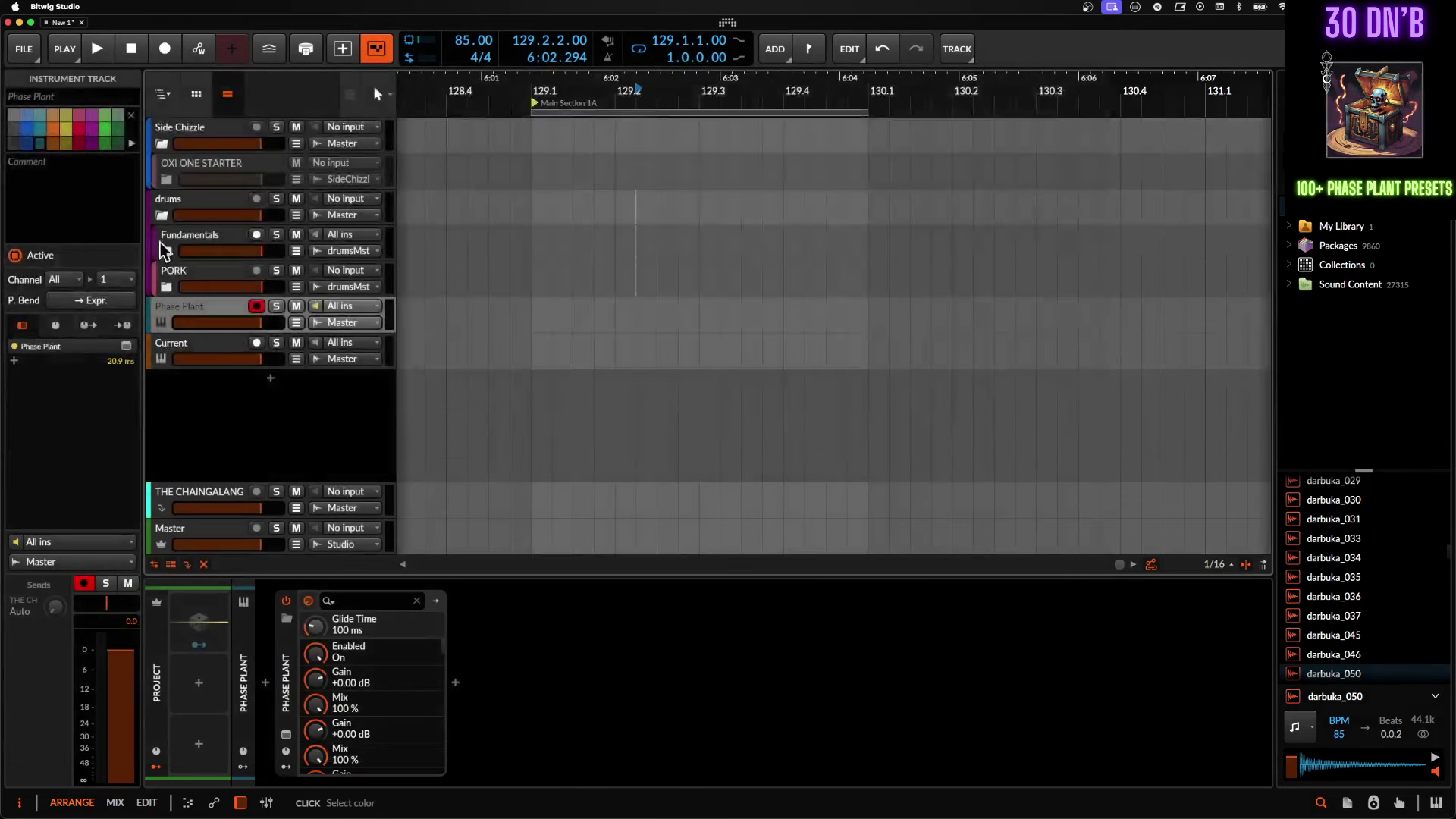
Insert a standalone Multipass device after Phase Plant by searching 'multi'.
left_click(455, 683)
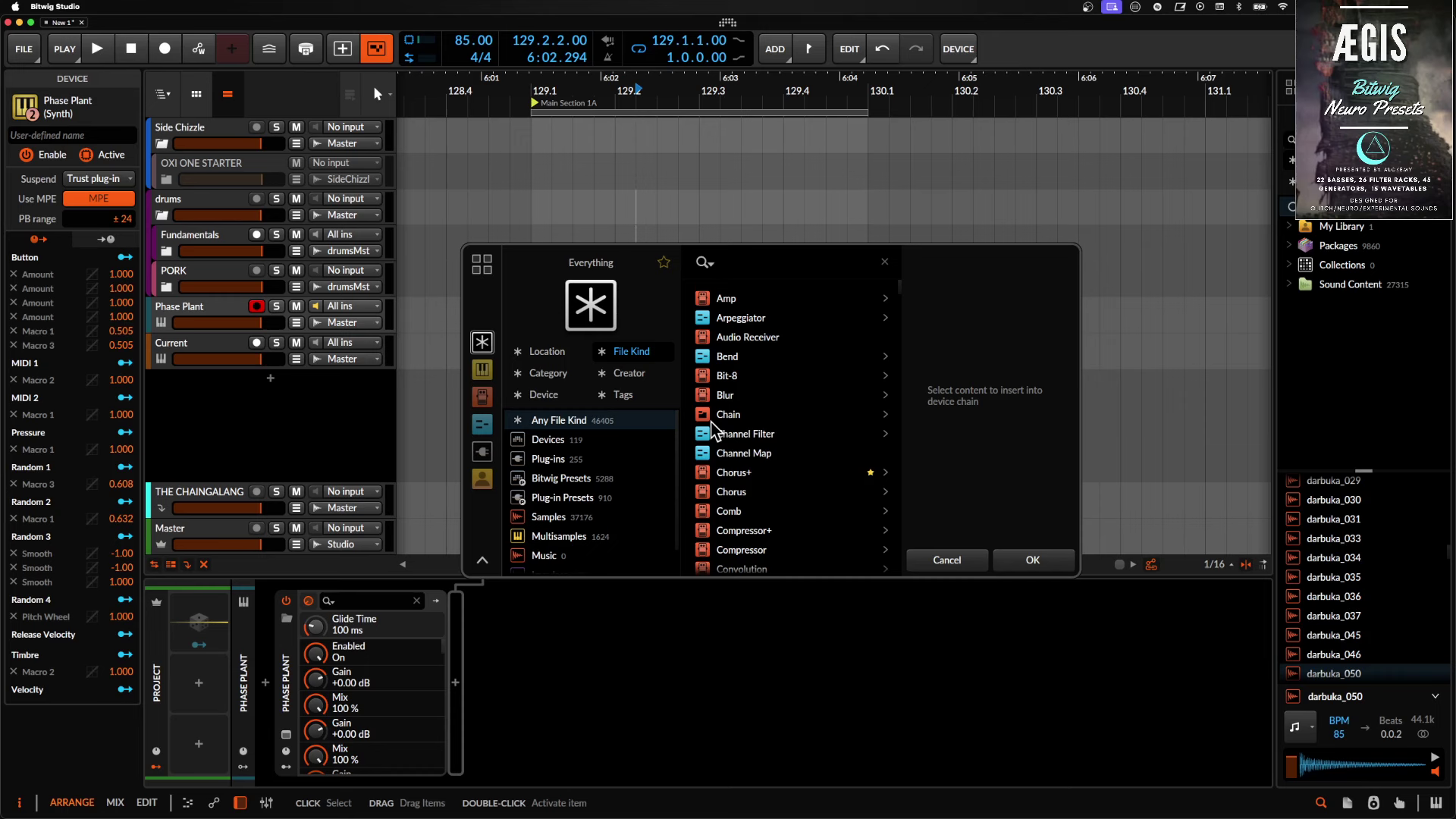
type("multi")
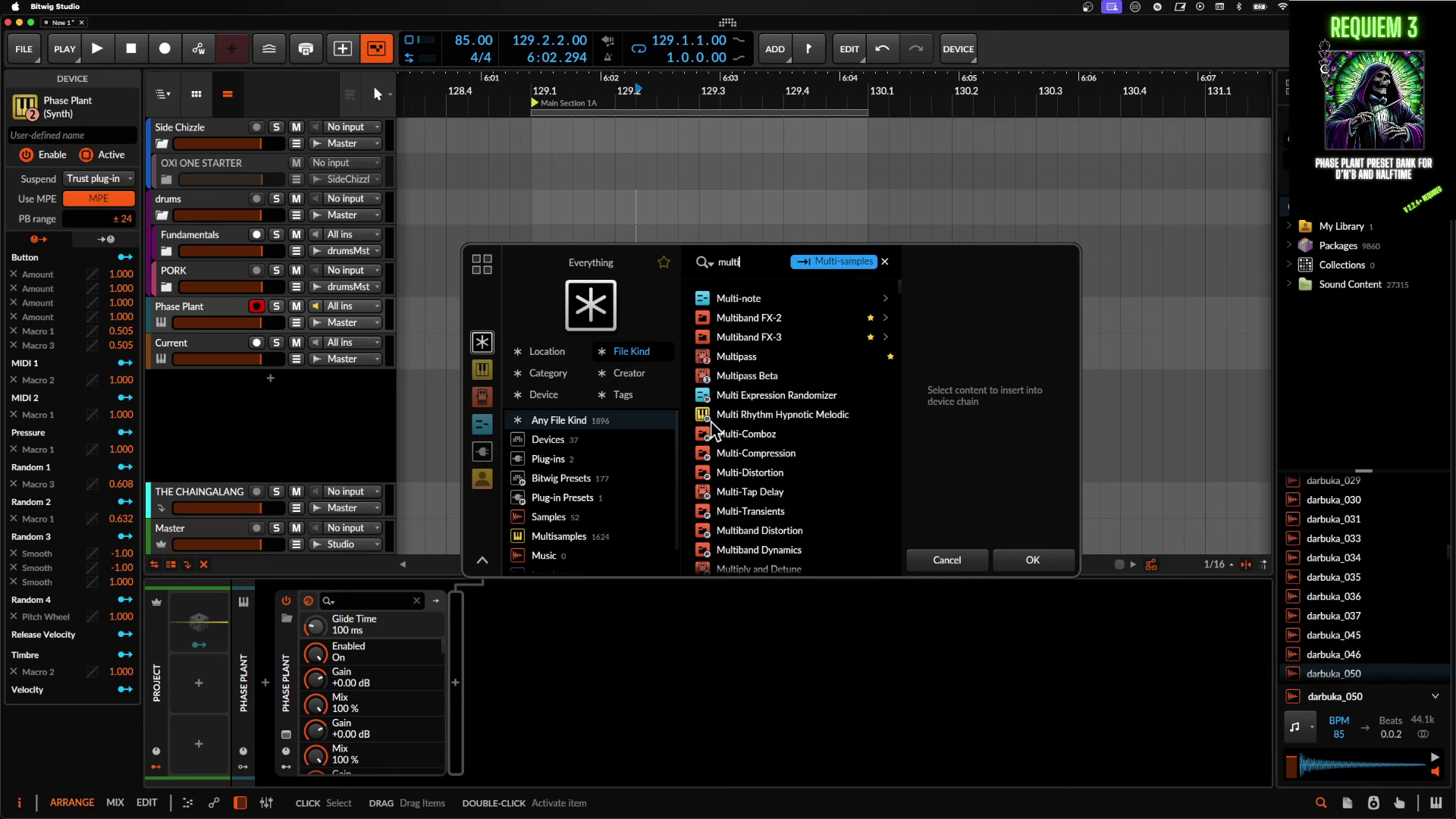
left_click(735, 356)
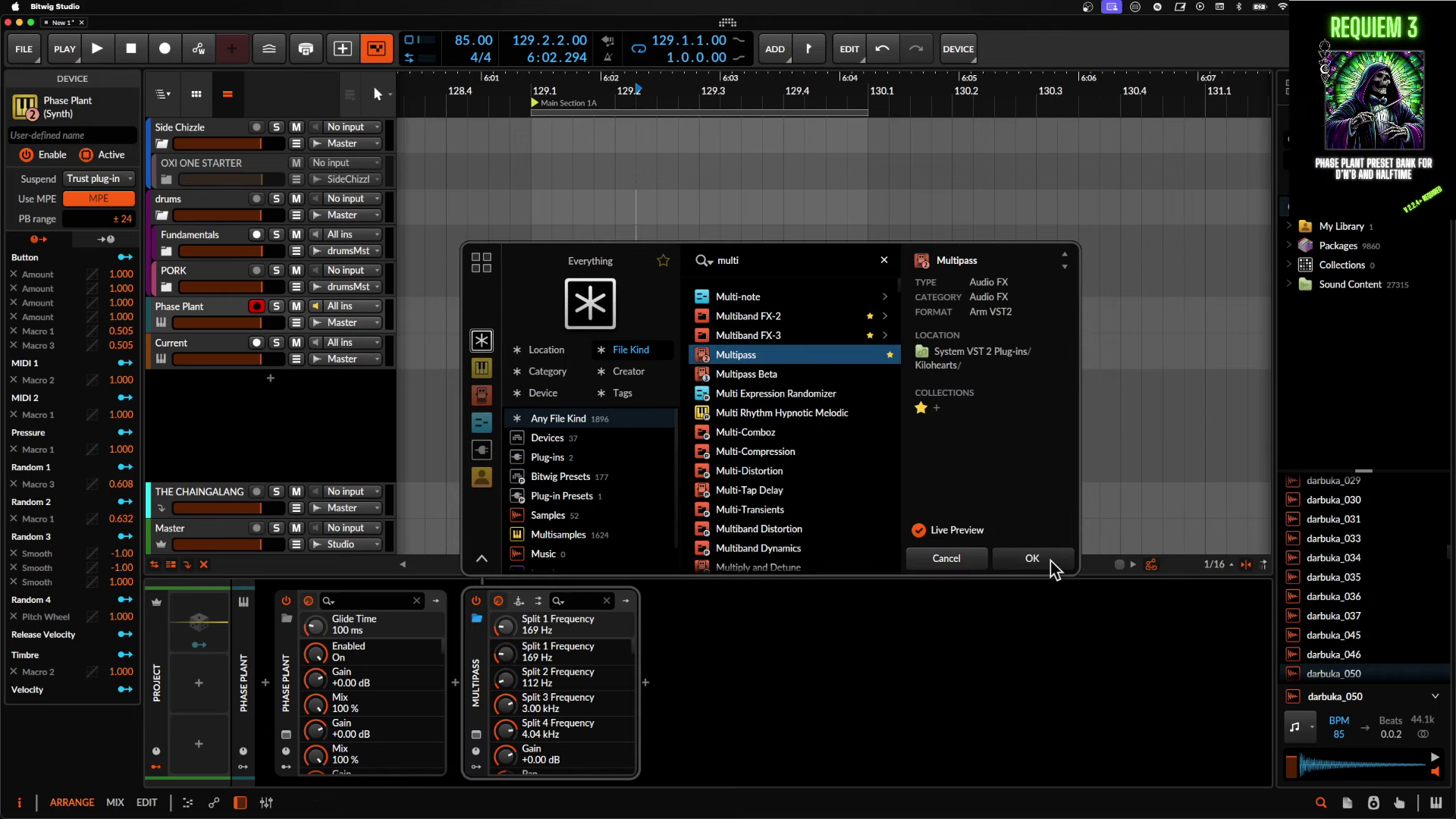
left_click(1033, 559)
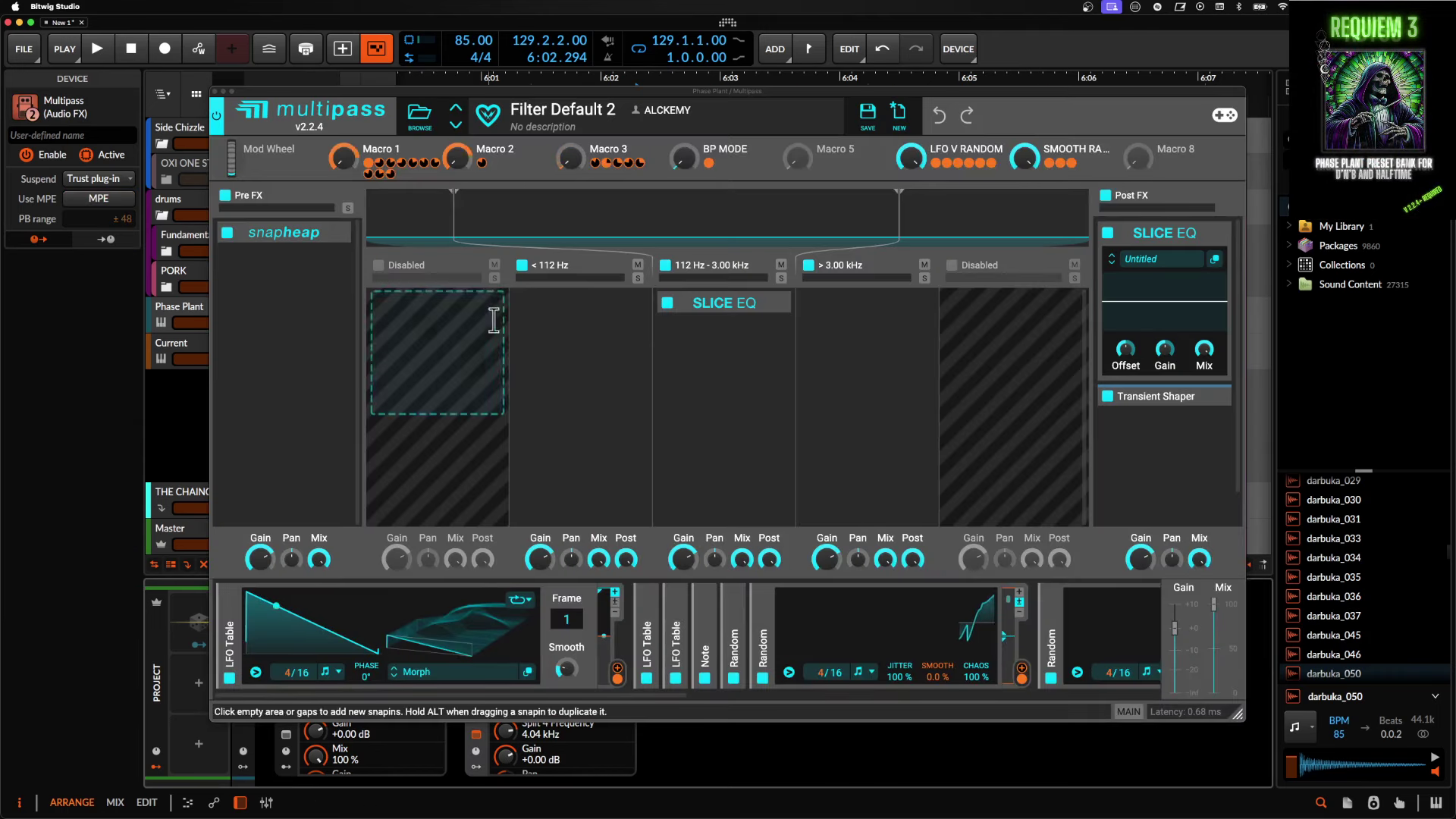
Load the AVALON FILTER preset from Multipass's REQUIEM 3 MP preset folder.
left_click(416, 125)
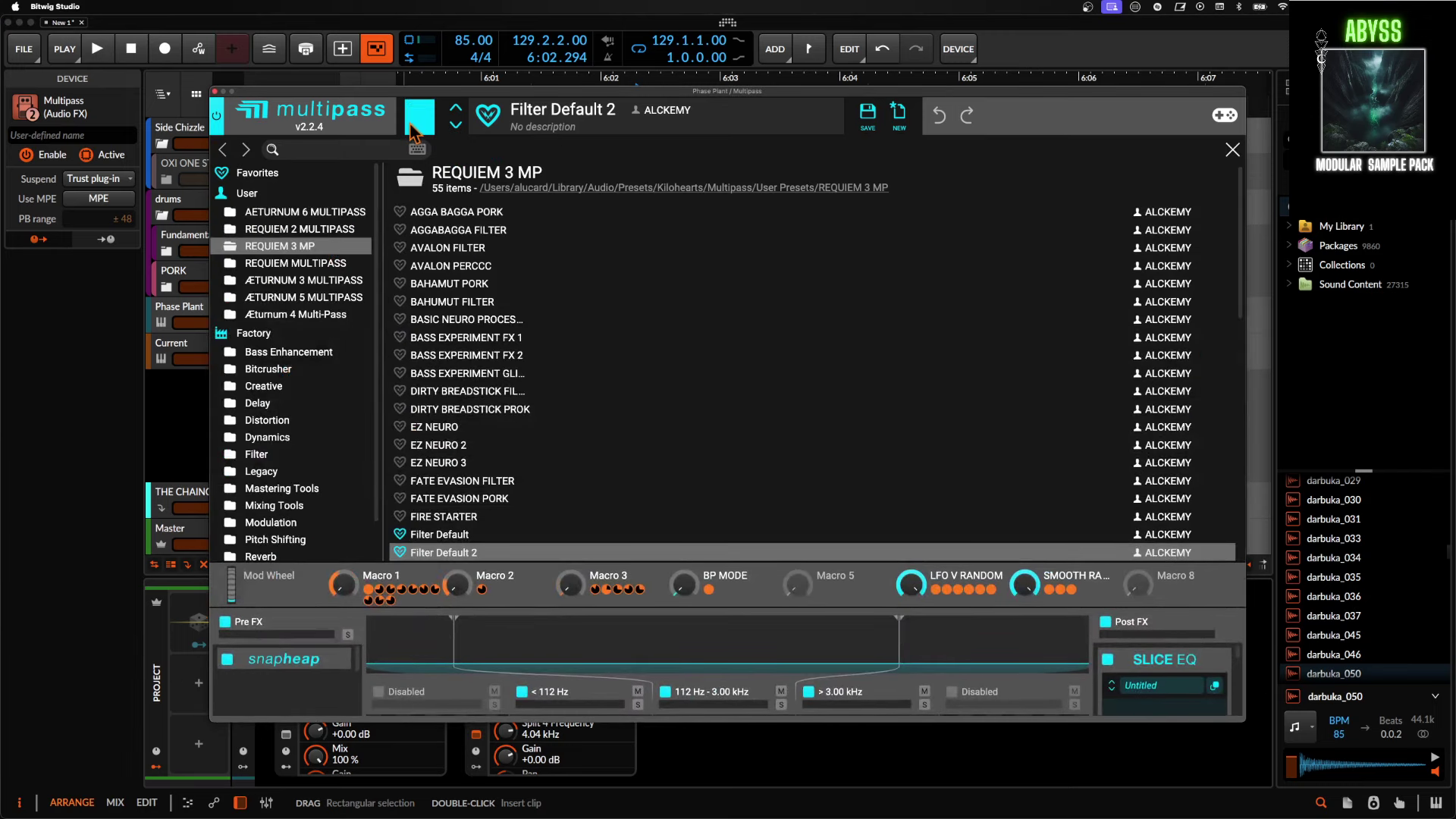
double_click(449, 249)
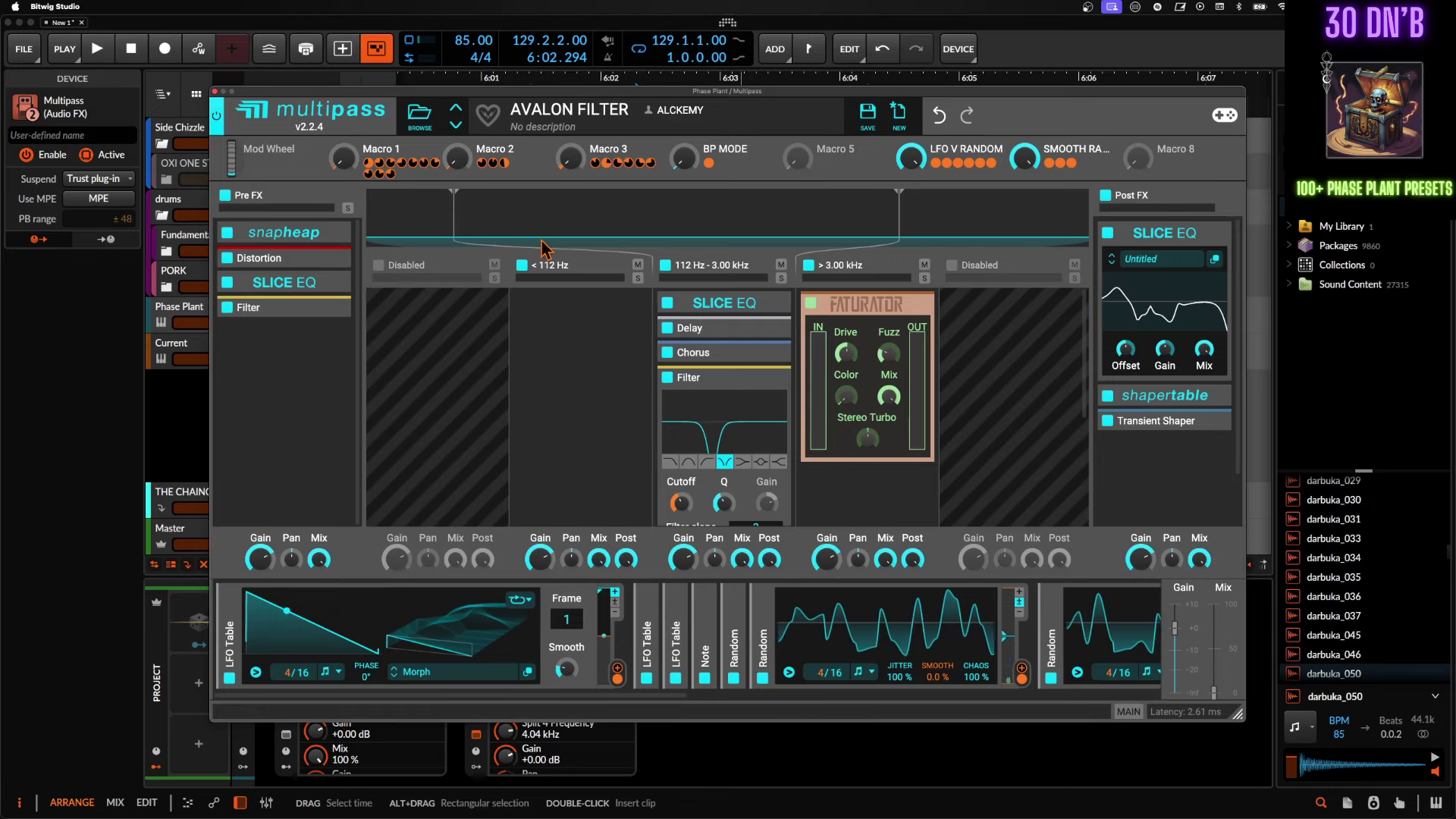
Close Multipass, bypass it off and on to compare, then open the Current synth's window.
left_click(215, 91)
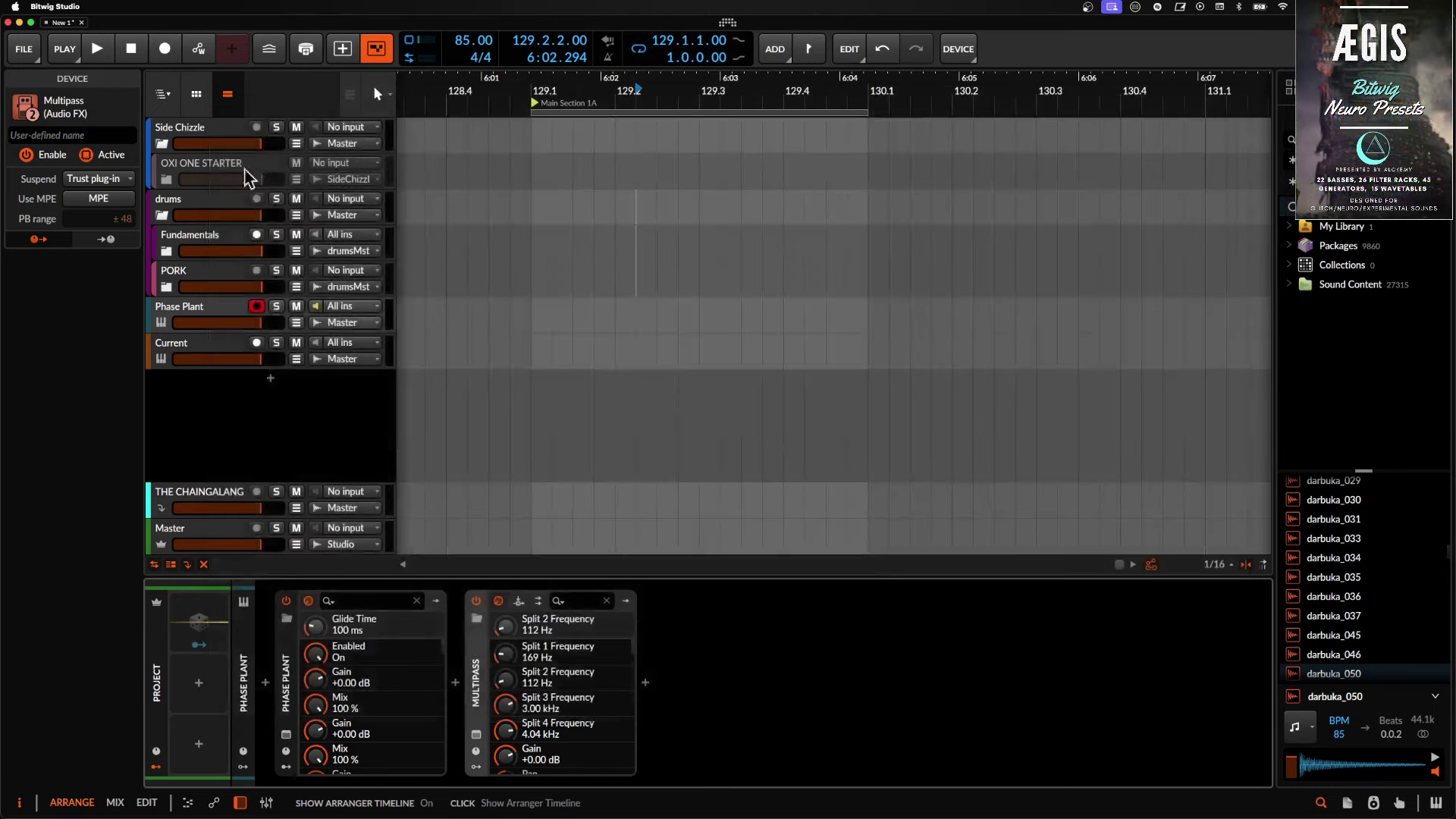
left_click(475, 601)
left_click(475, 601)
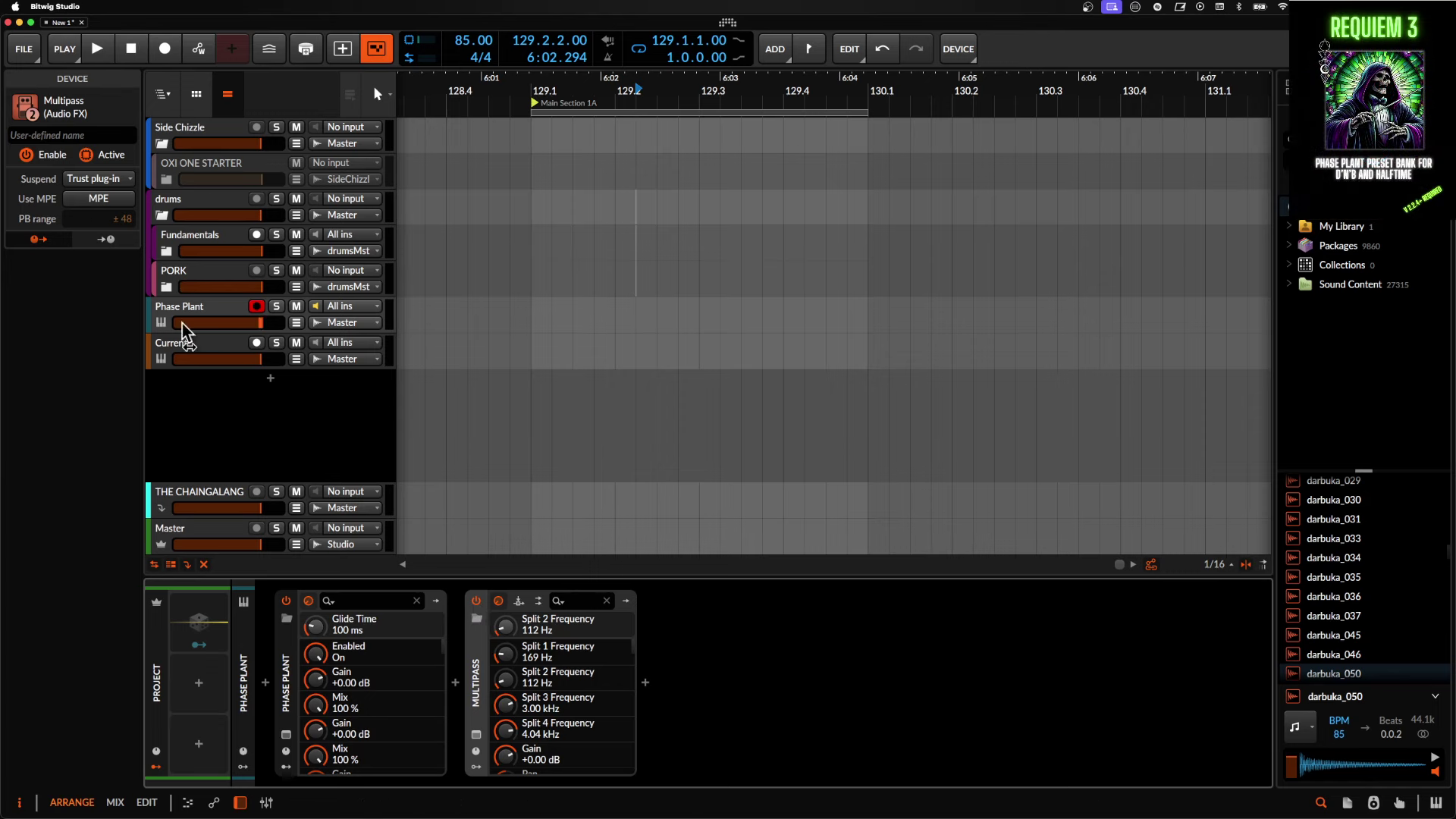
left_click(200, 343)
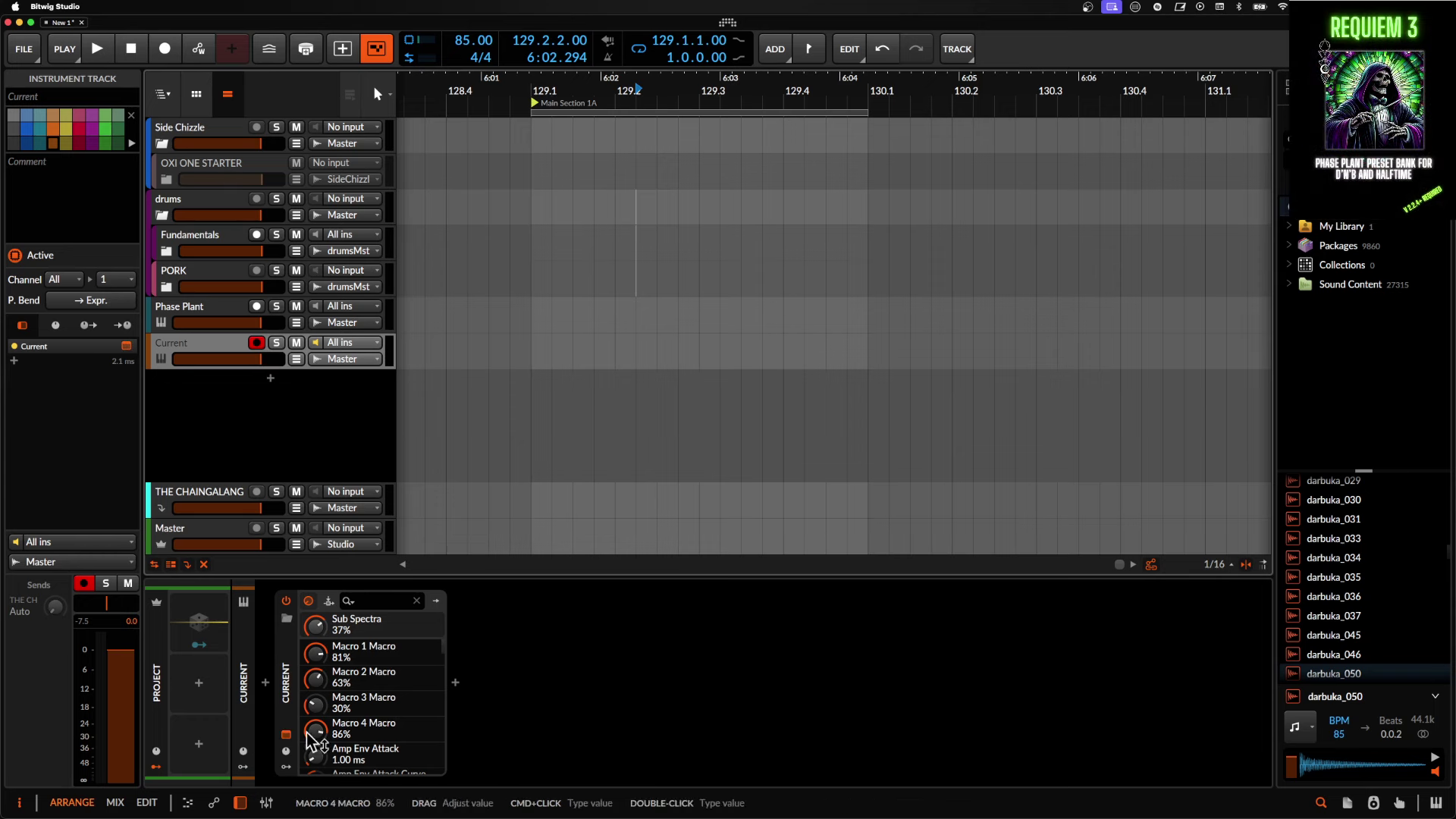
left_click(285, 733)
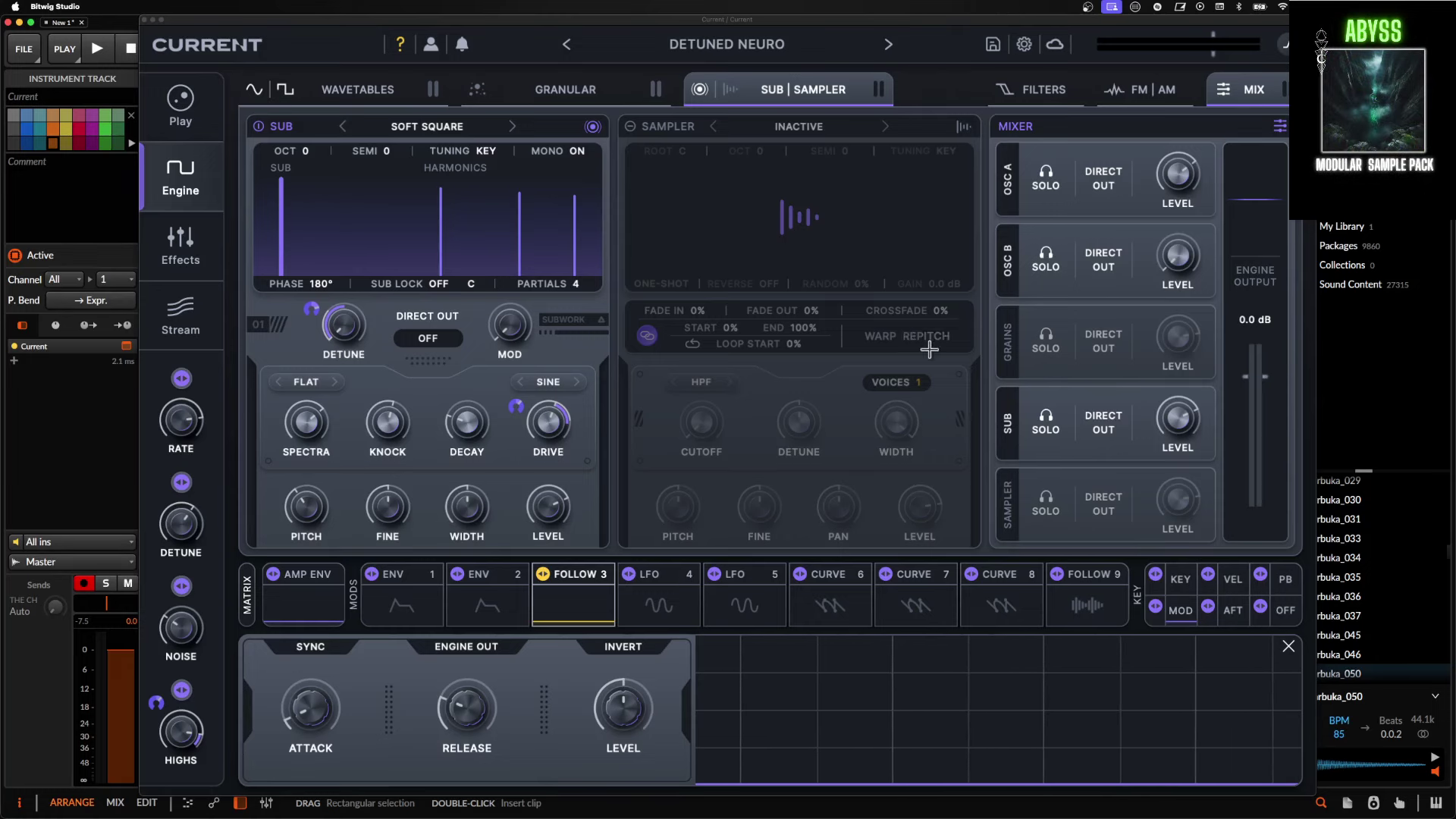
Close the Follow 3 modulator editor and show the Granular engine settings.
left_click(1288, 646)
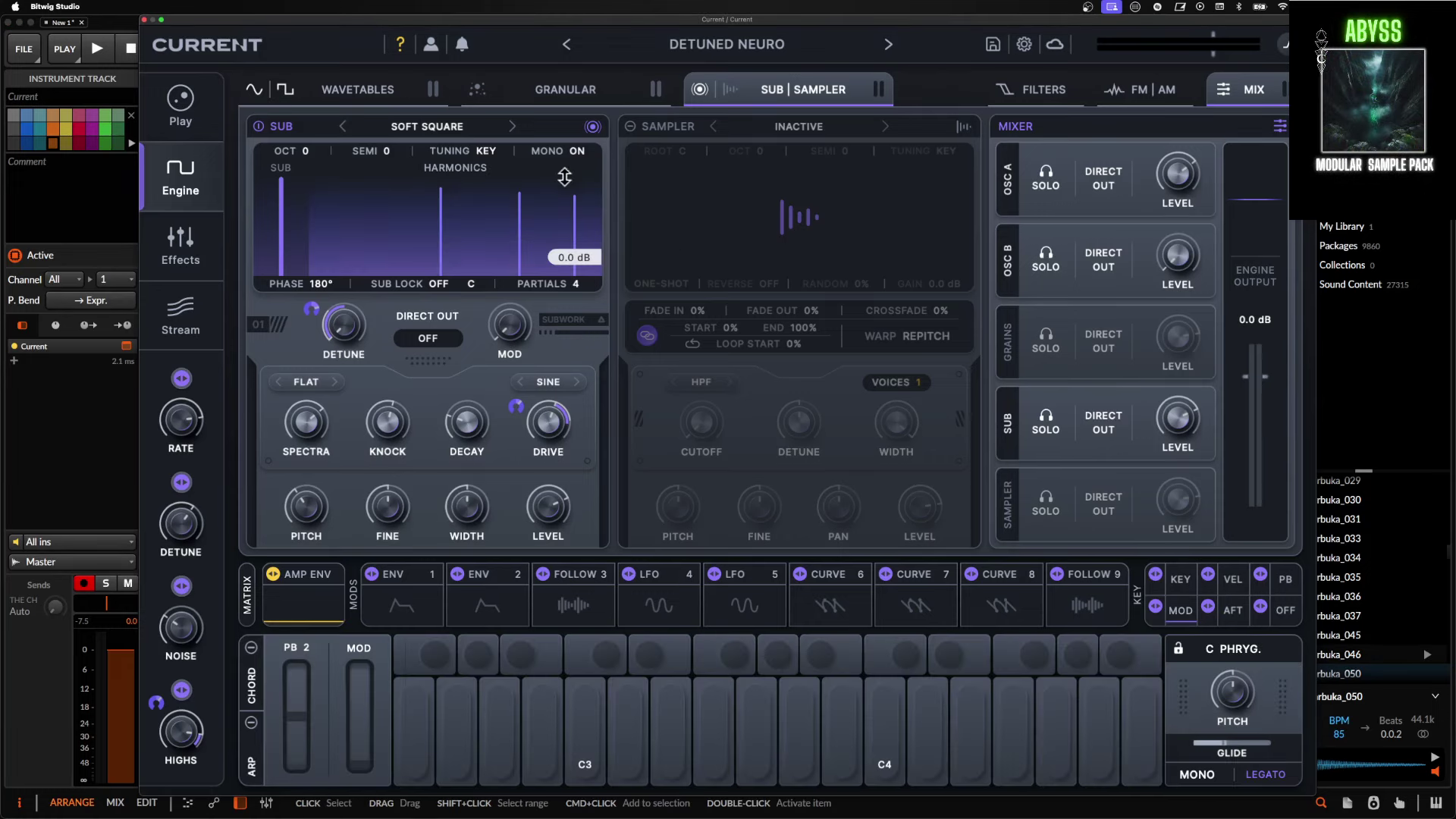
left_click(573, 91)
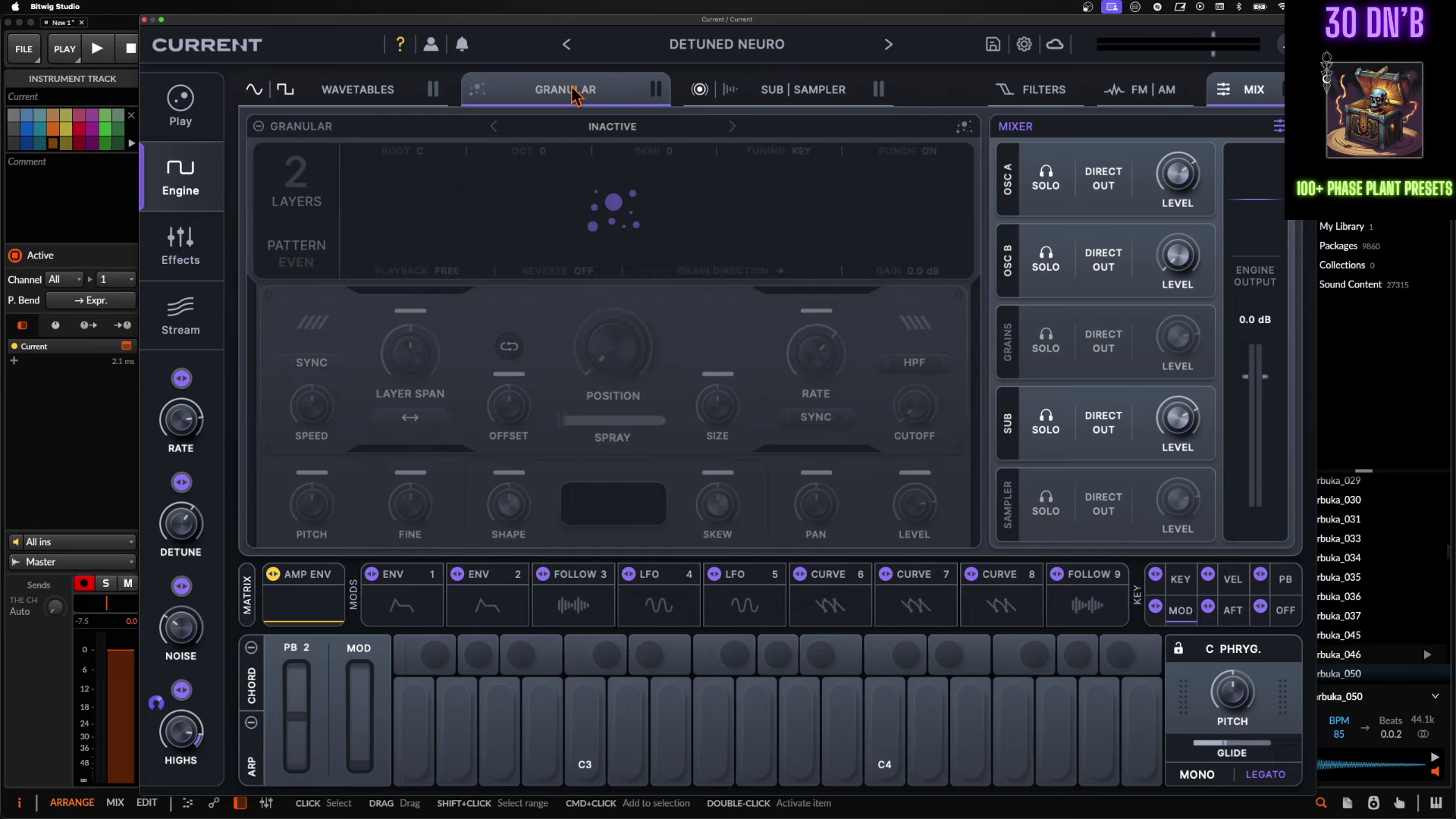